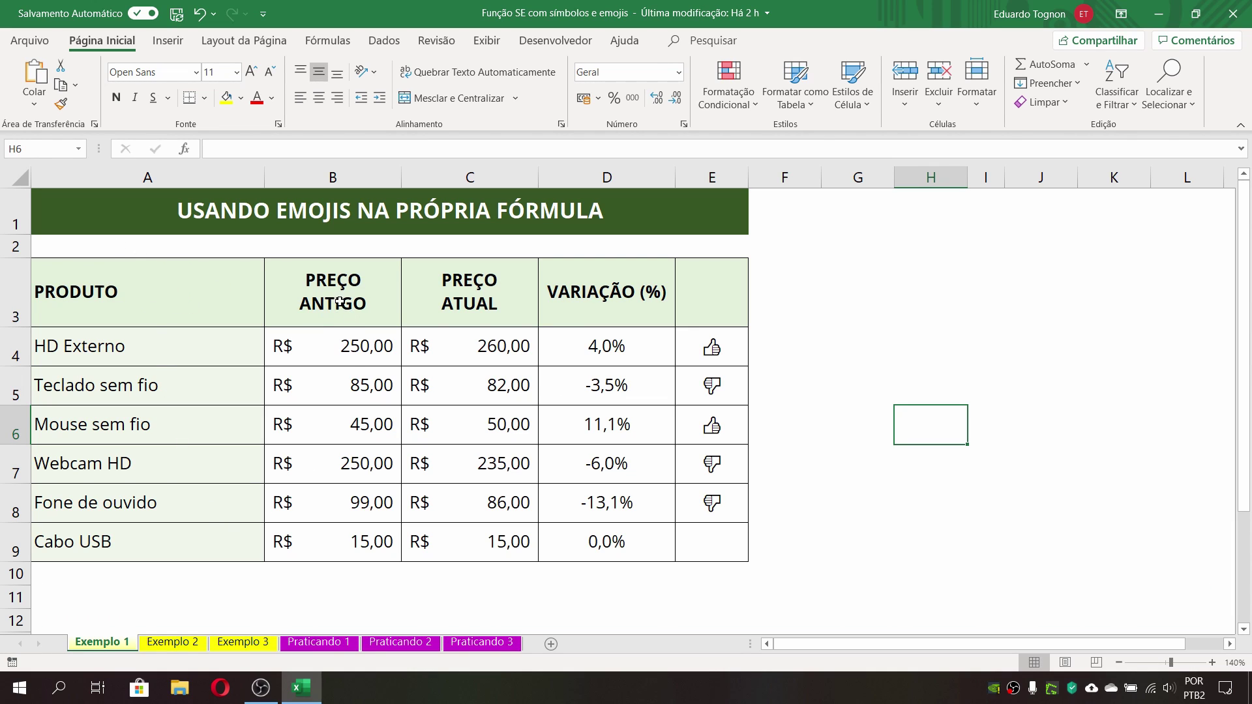
Step: Examine the price-variation tables, their formulas and symbol columns on the Exemplo 1, Exemplo 2 and Exemplo 3 sheets
click(478, 359)
click(636, 346)
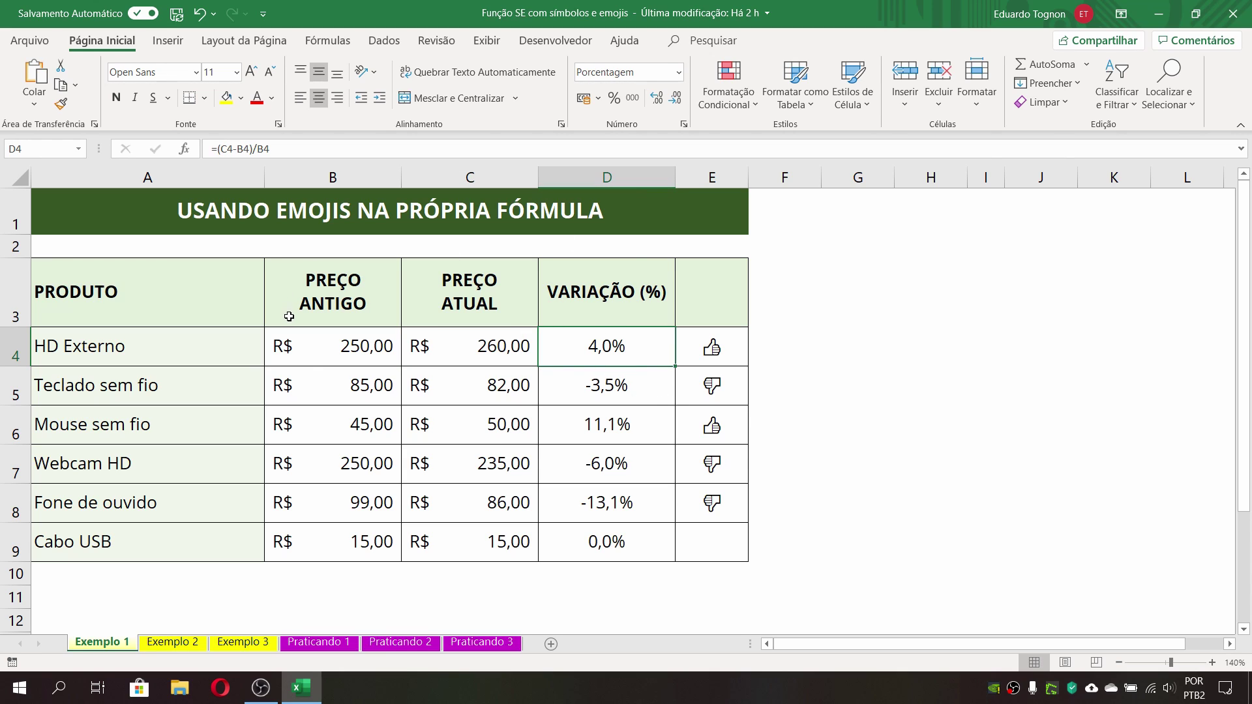
click(335, 363)
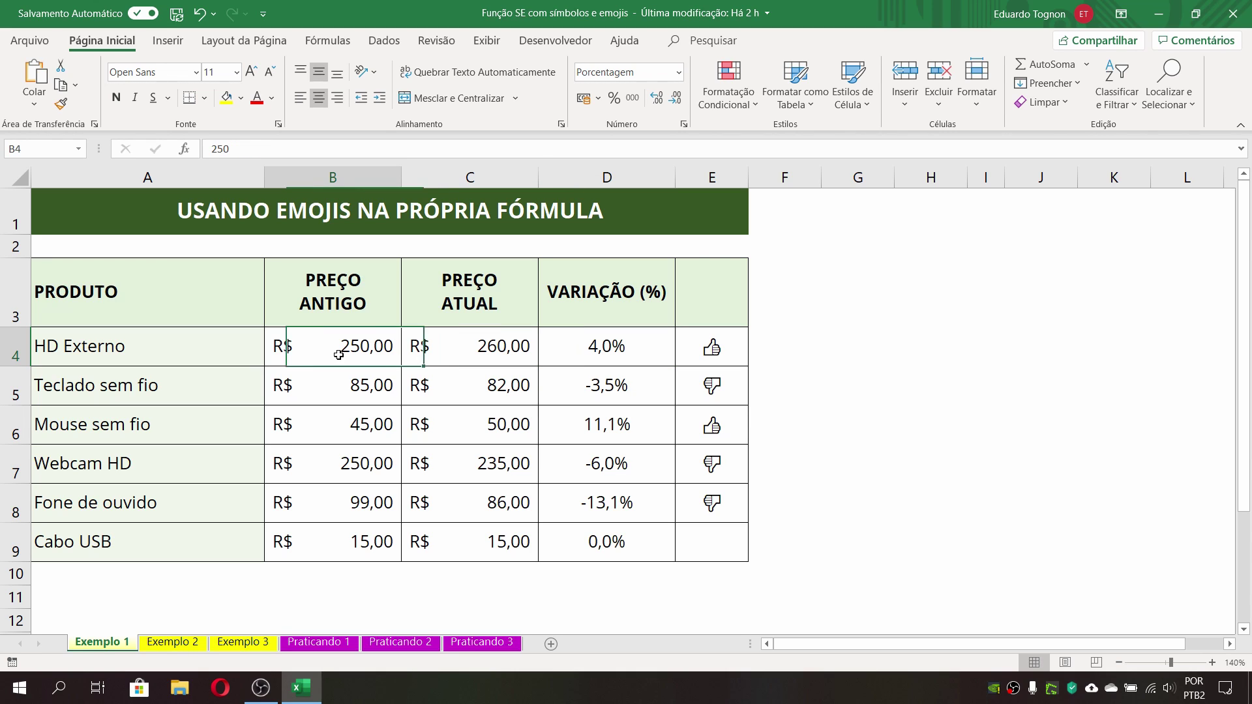
click(462, 366)
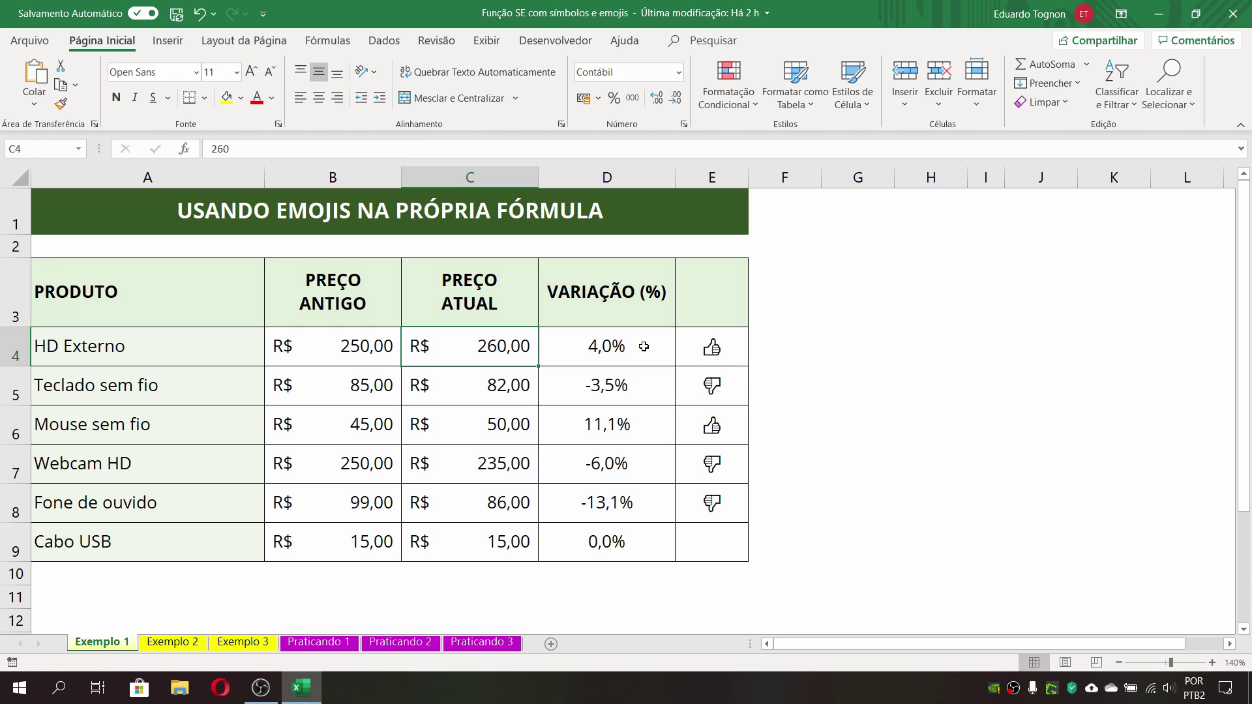
click(168, 646)
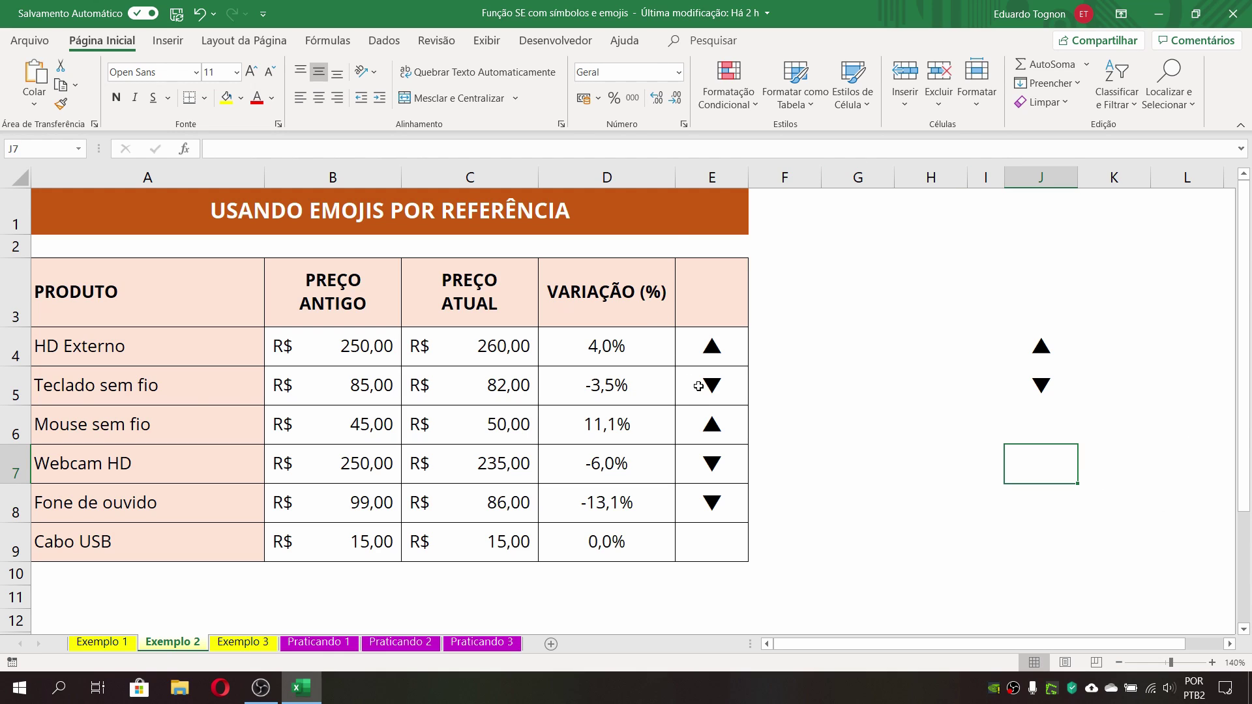
click(241, 646)
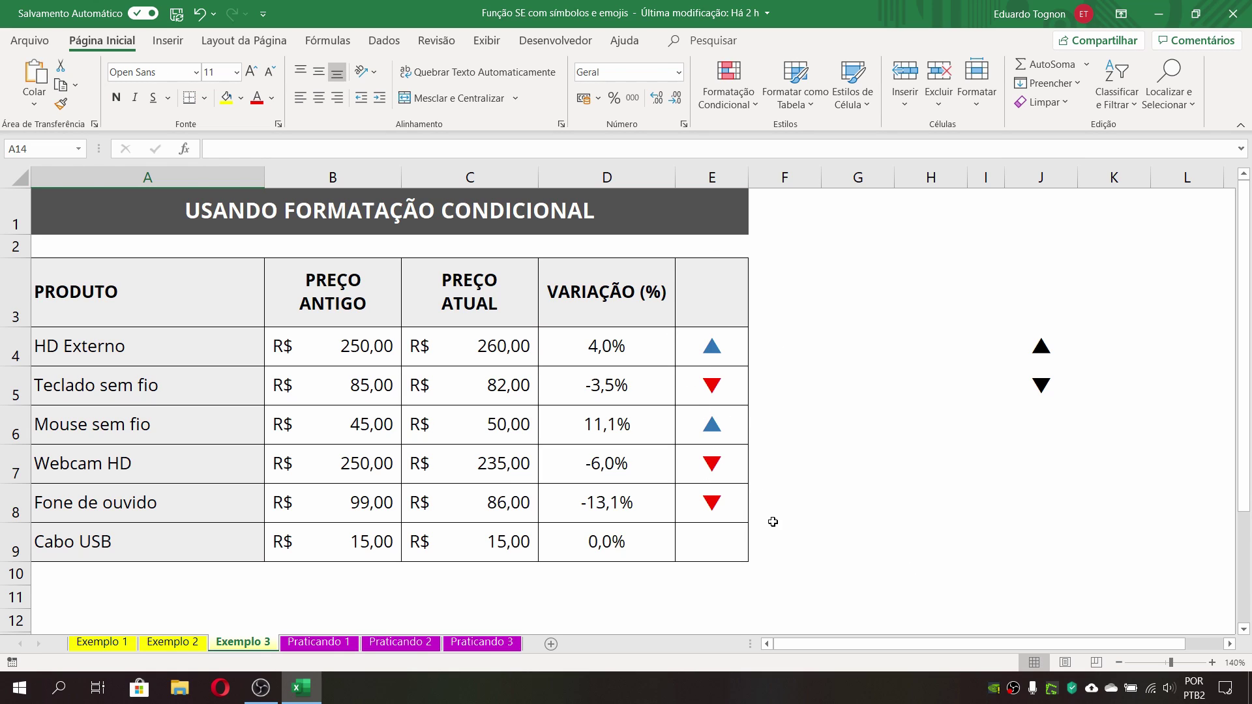
click(617, 353)
click(687, 354)
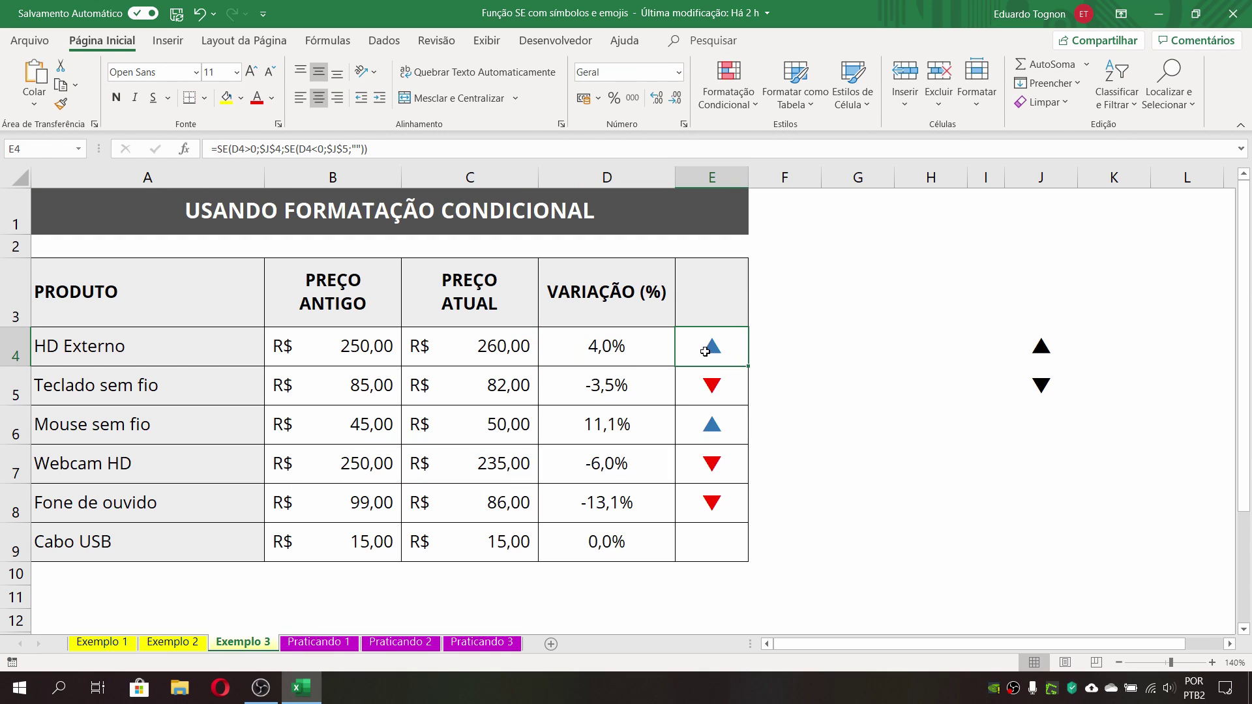
click(583, 347)
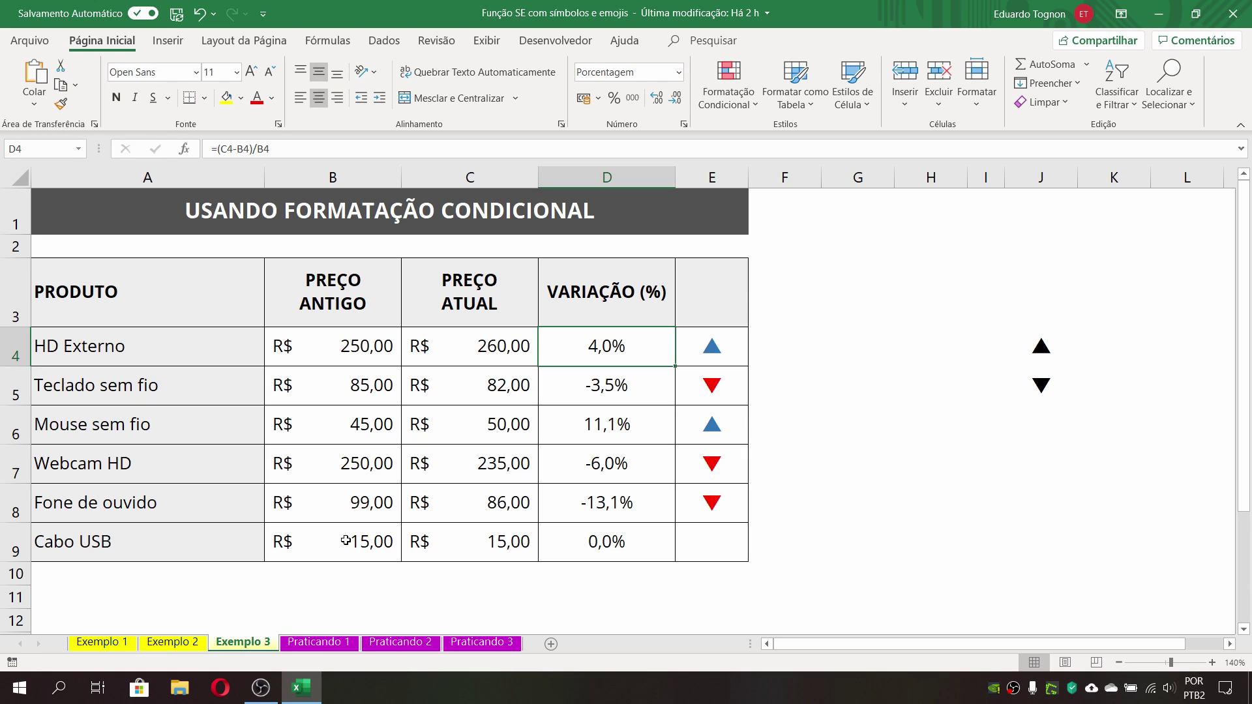
click(114, 648)
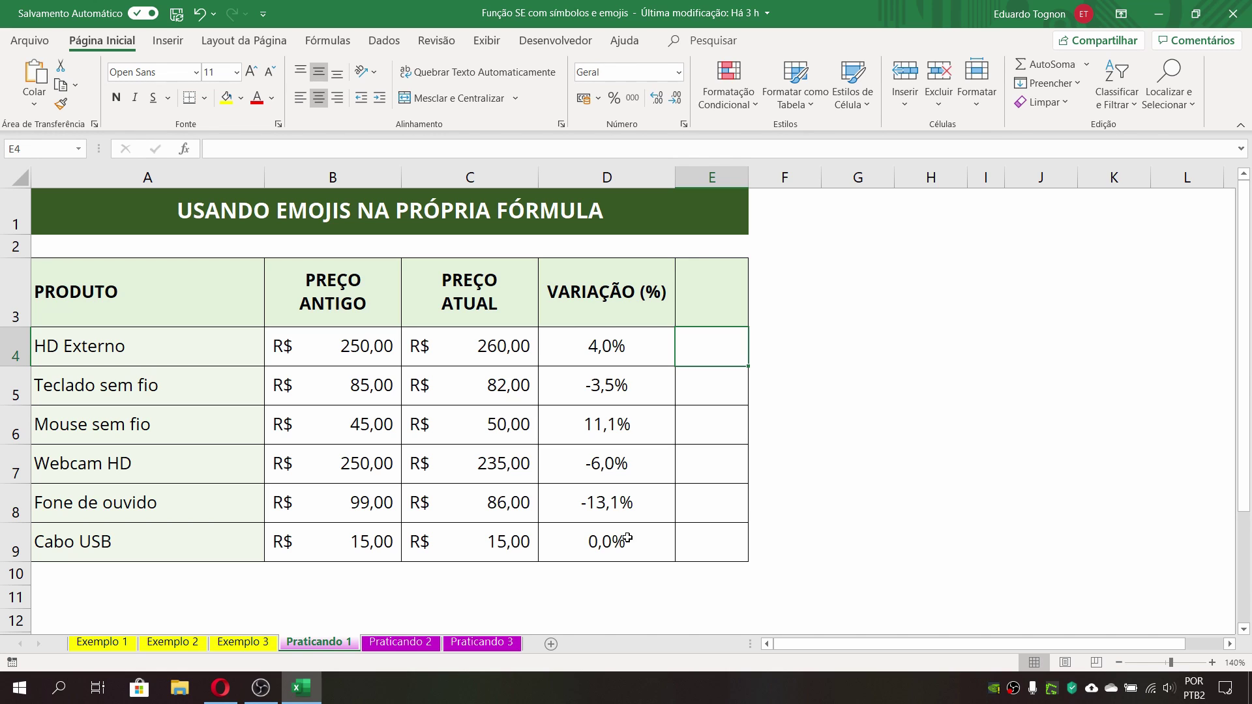
Step: Switch to the Opera browser, search Google for emojipedia and open the emojipedia.org site
click(225, 689)
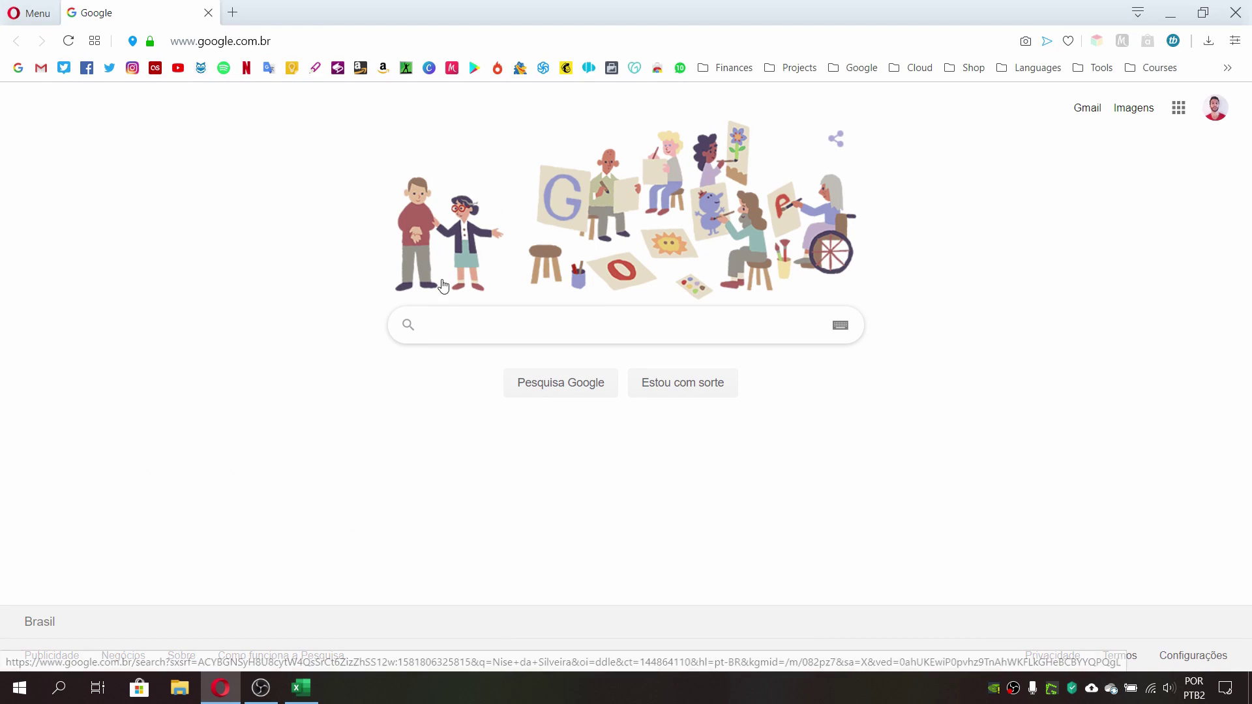
text(emojip)
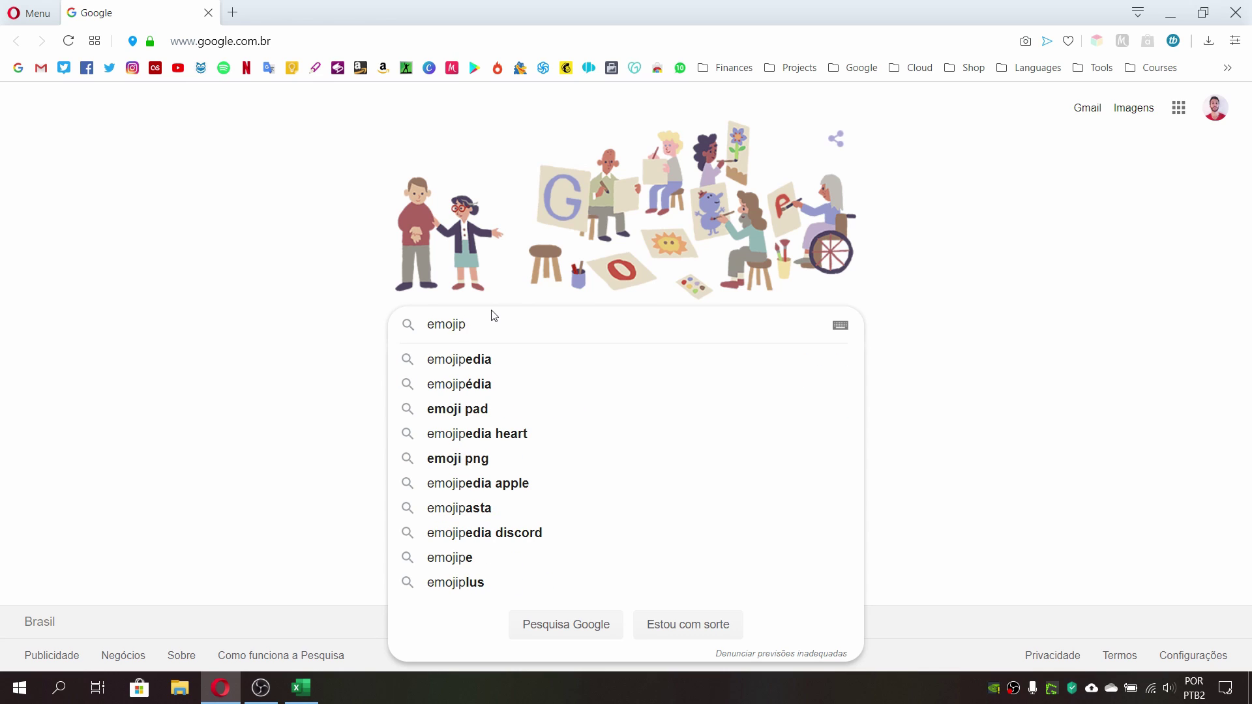
key(Down)
key(Return)
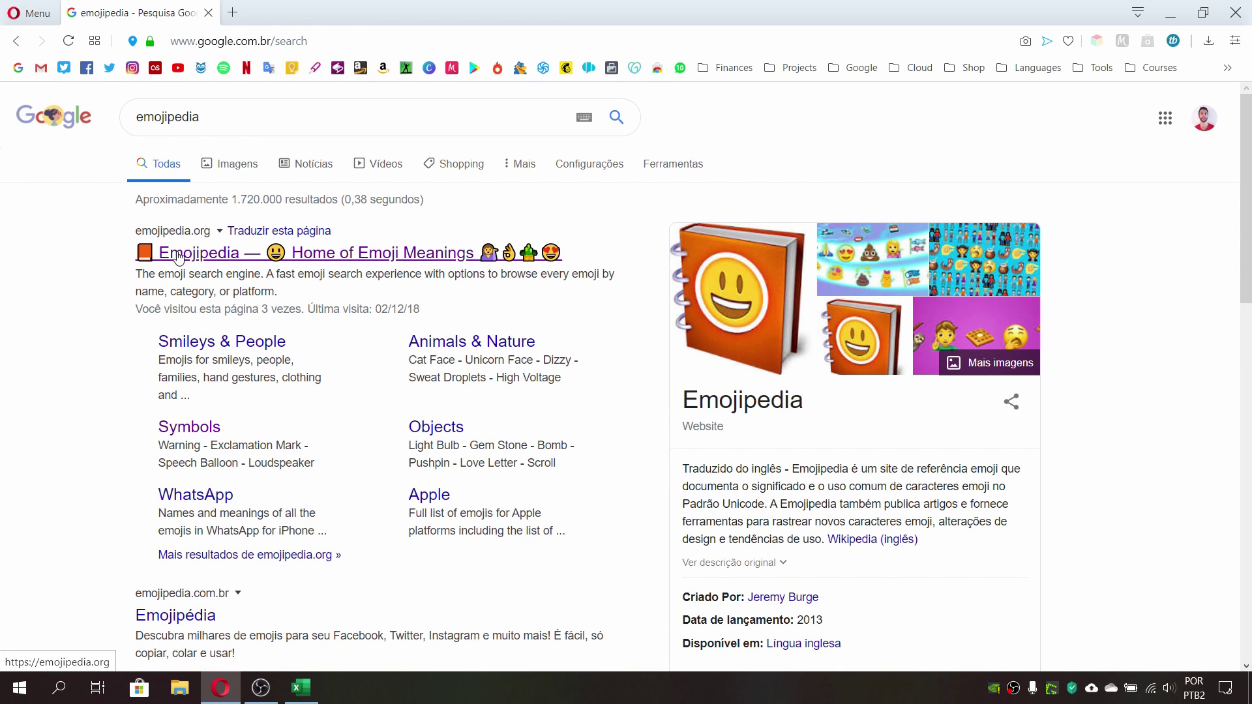
click(184, 263)
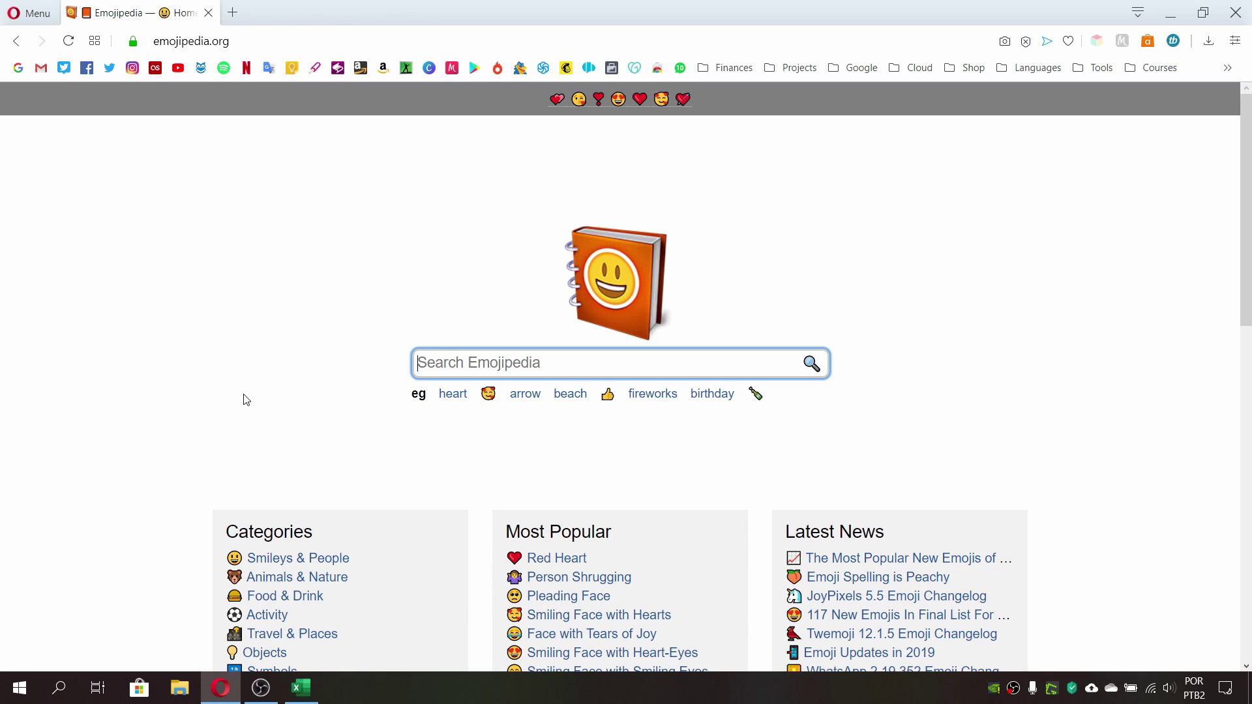
Step: Switch to Excel and inspect the variation cells D4 and D5 on the Praticando 1 sheet
click(312, 686)
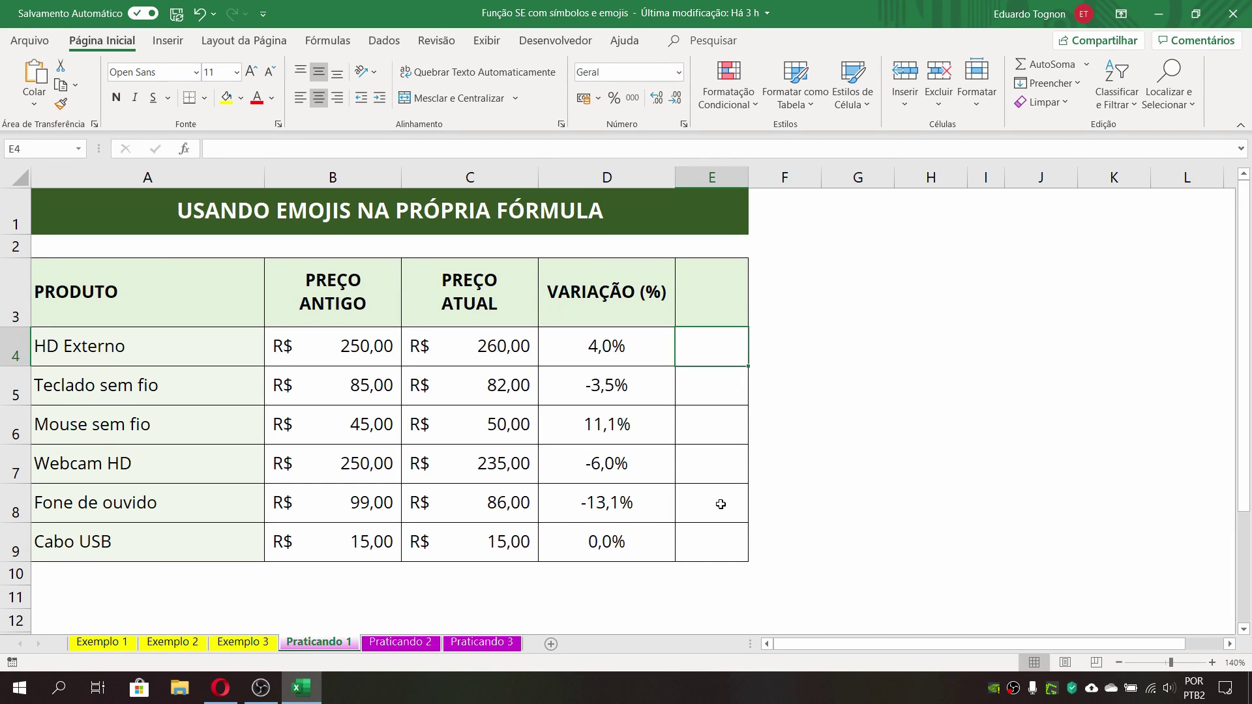
click(591, 346)
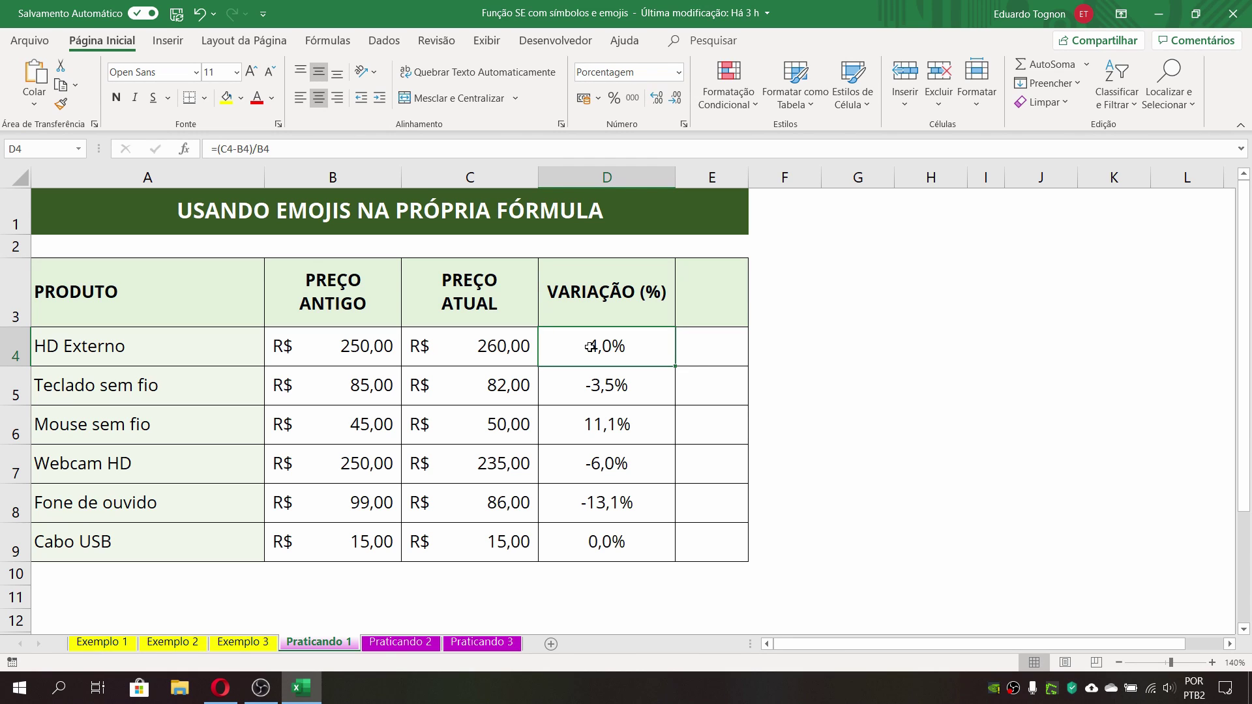
click(605, 394)
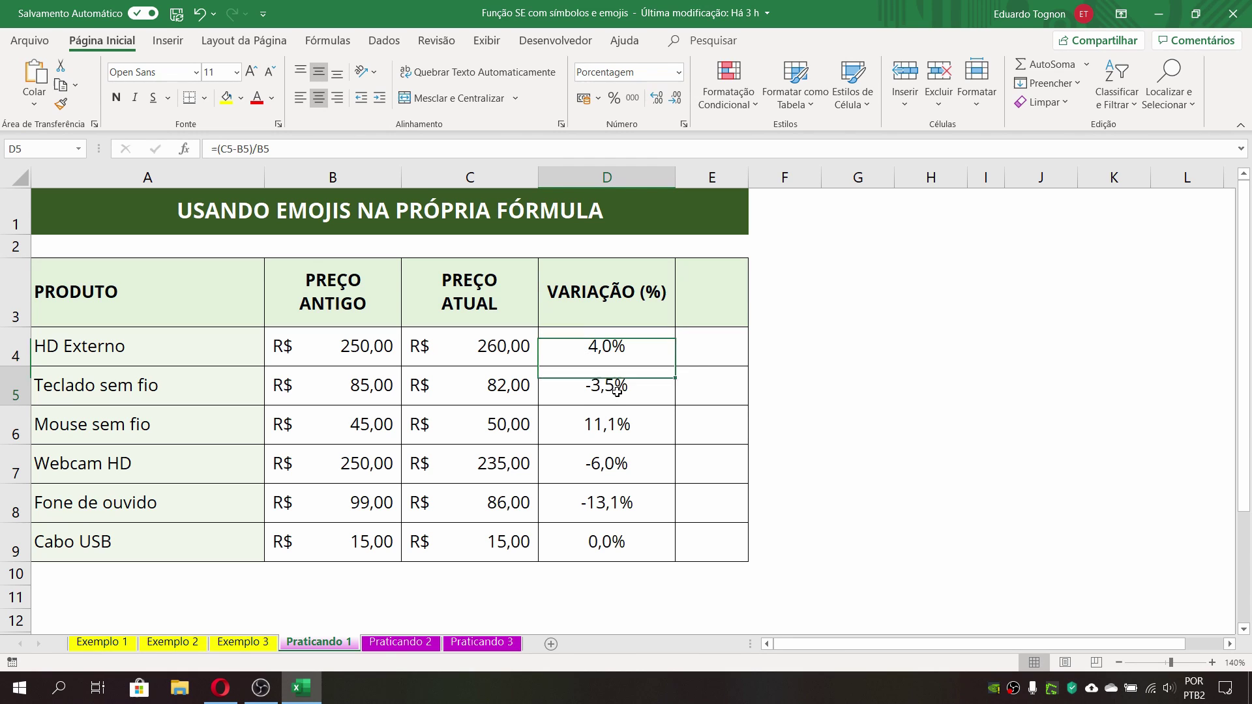
Step: Switch back to the Opera browser and search Emojipedia for "thumbs"
click(222, 690)
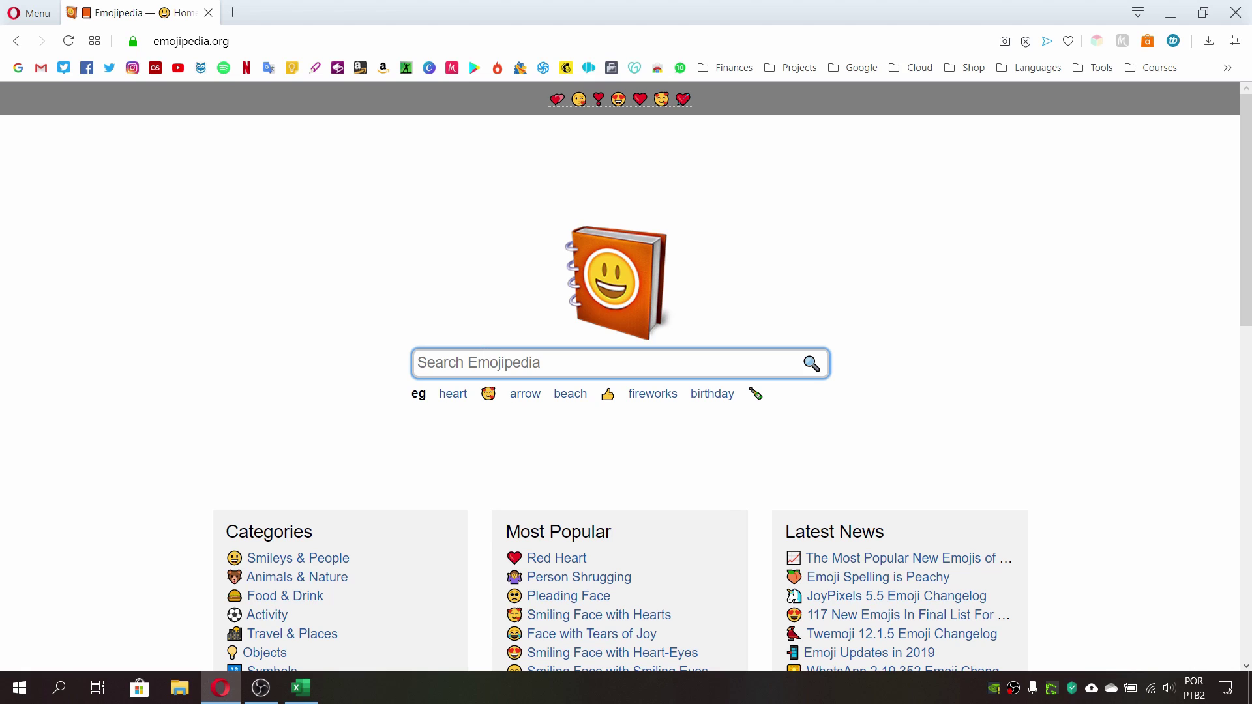
text(thumbs)
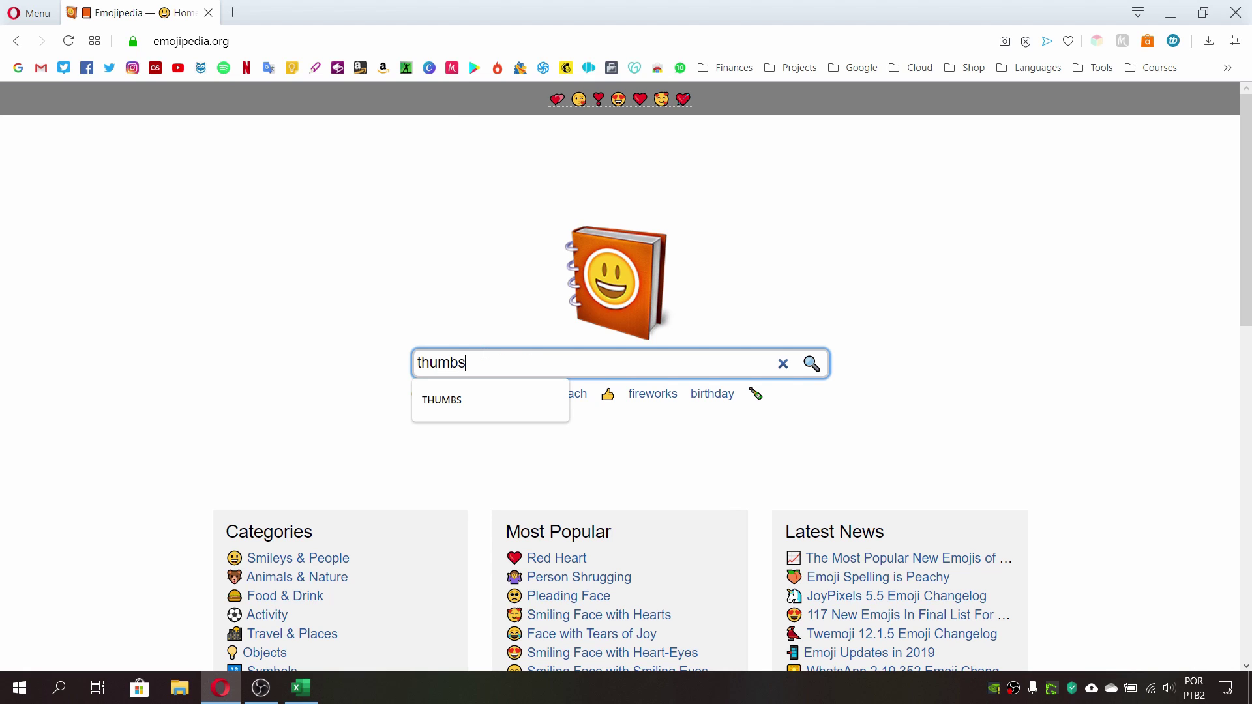
key(Return)
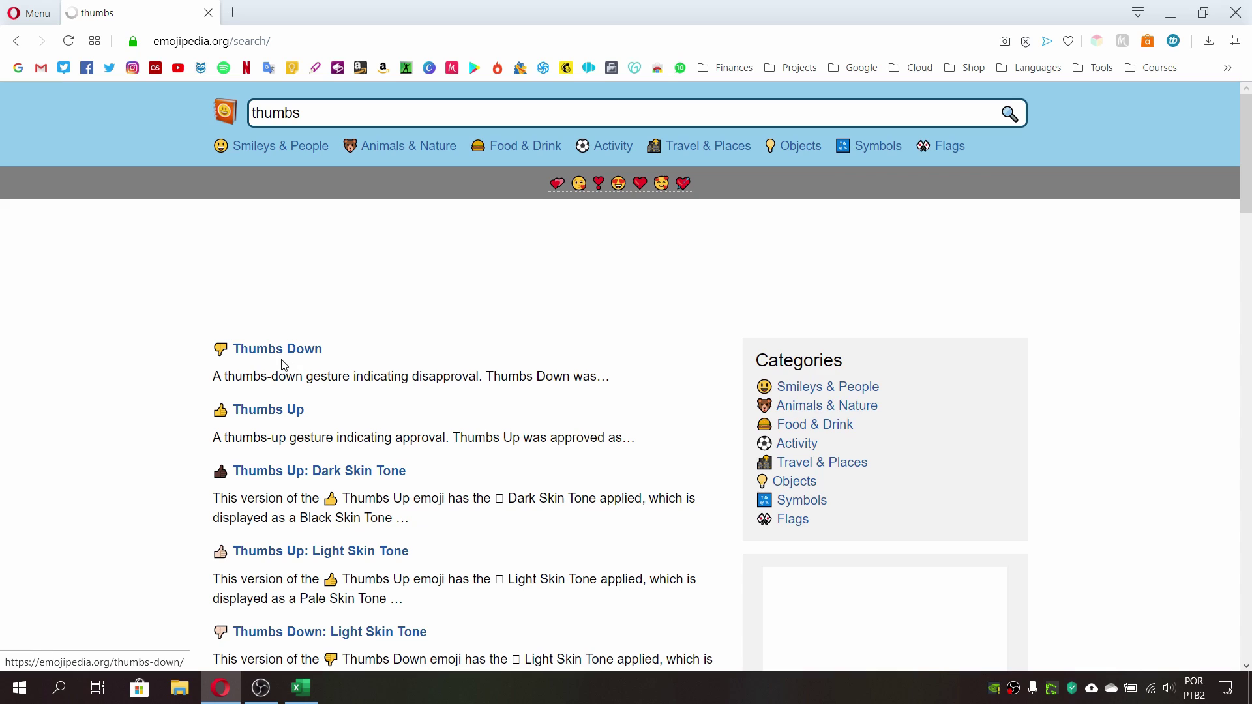
Step: Open the Thumbs Down and Thumbs Up search results, each in a new browser tab
click(287, 358)
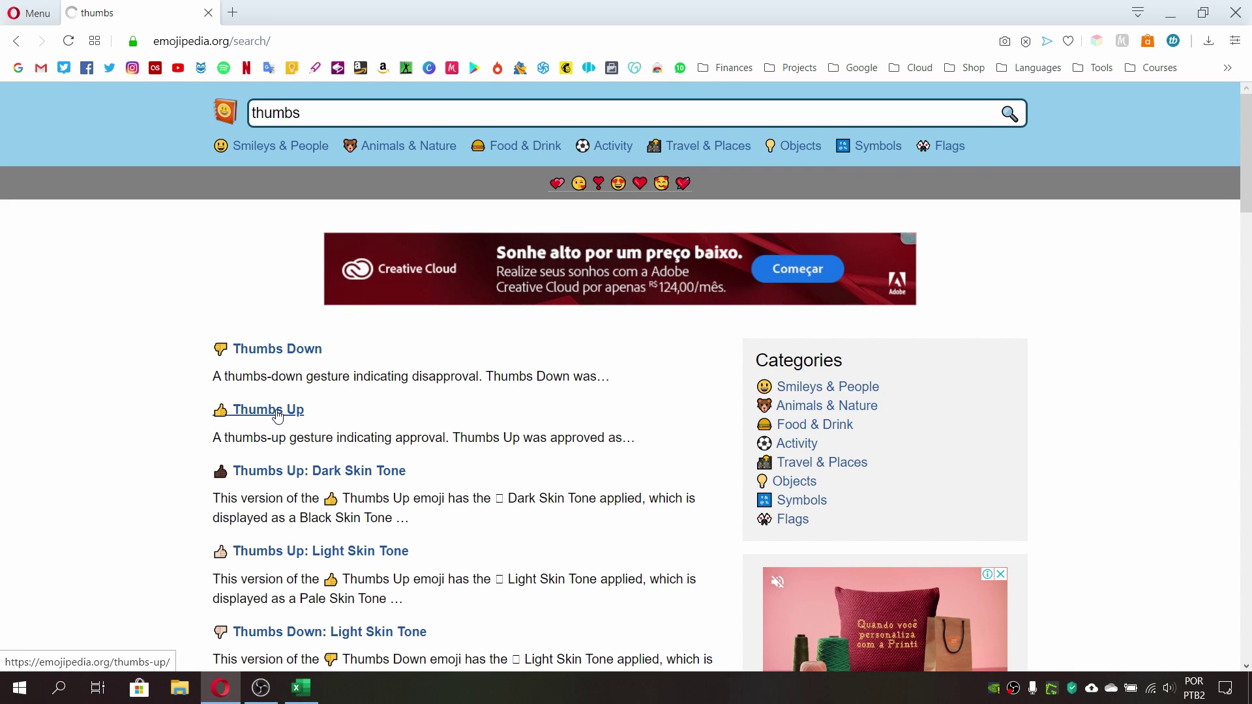
right_click(219, 356)
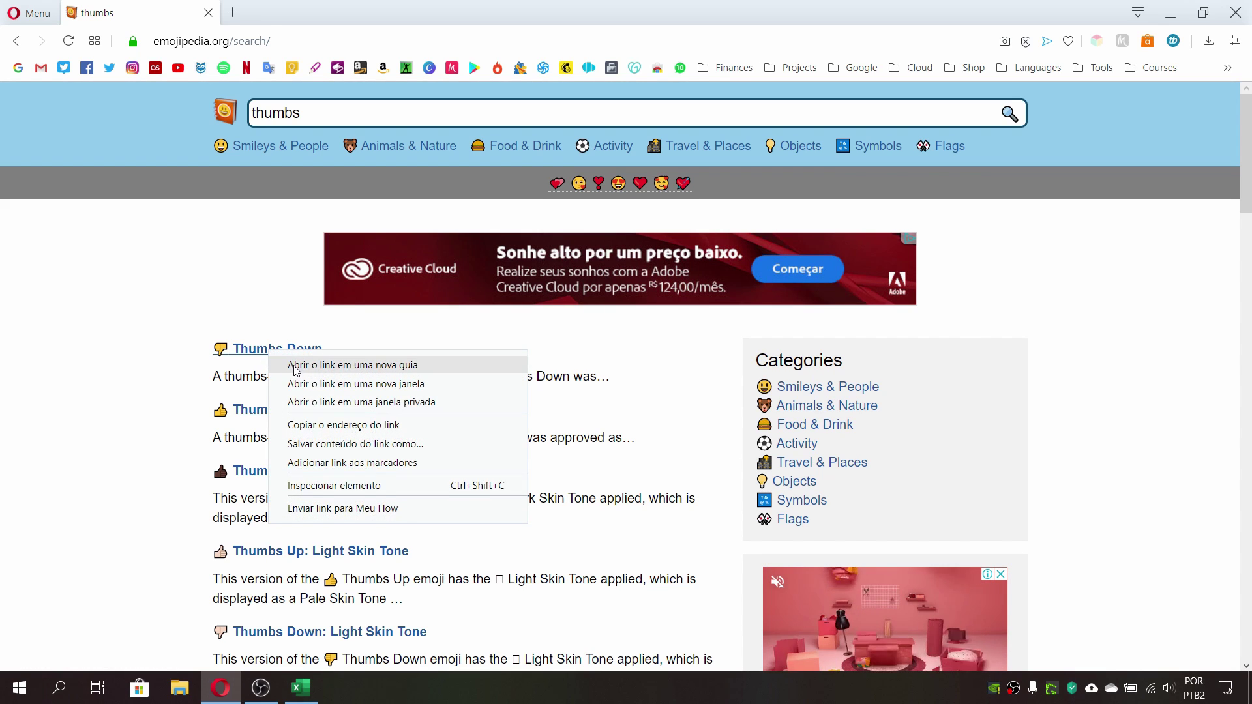
click(274, 363)
right_click(266, 412)
click(291, 433)
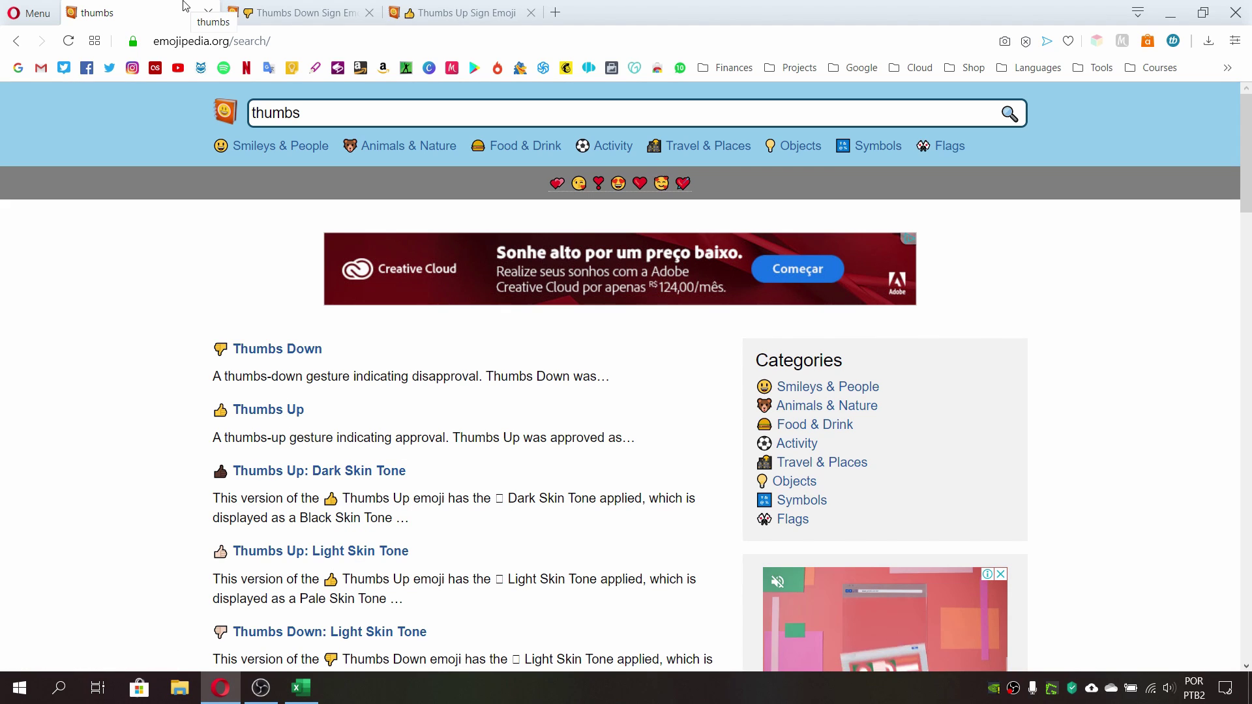
click(336, 114)
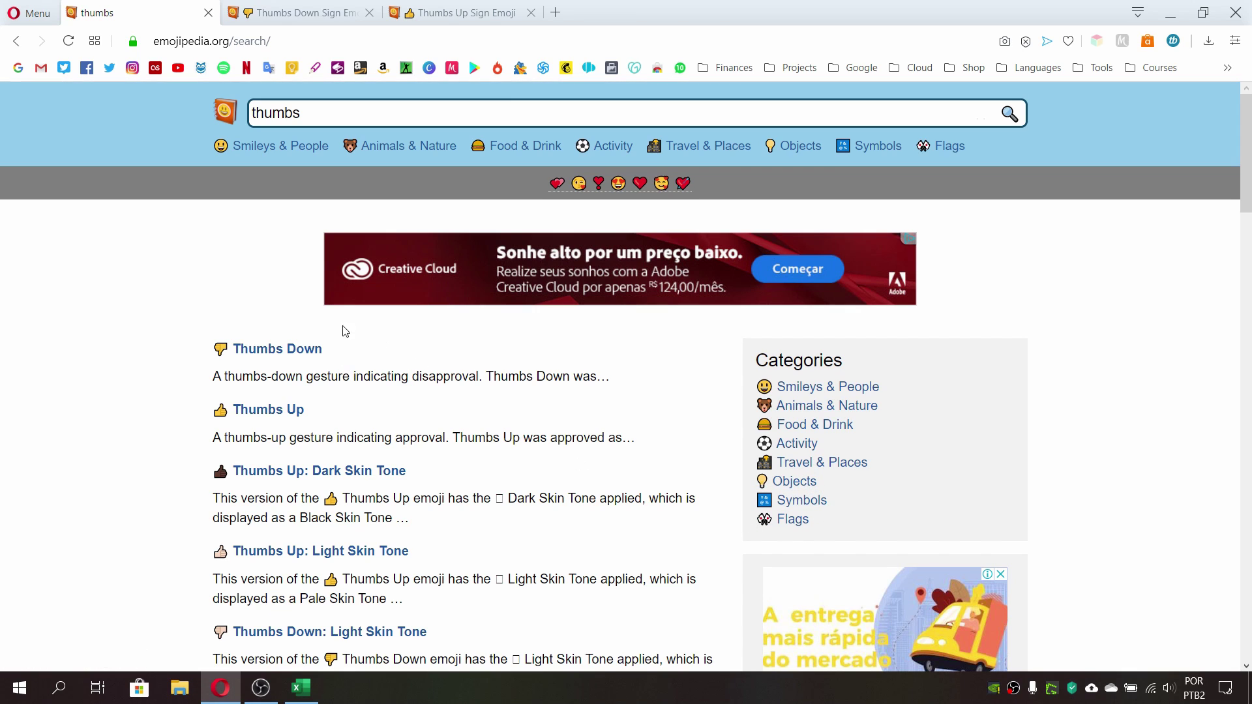
Step: Look over the Thumbs Down page and examine the platform versions listed on the Thumbs Up page
click(248, 9)
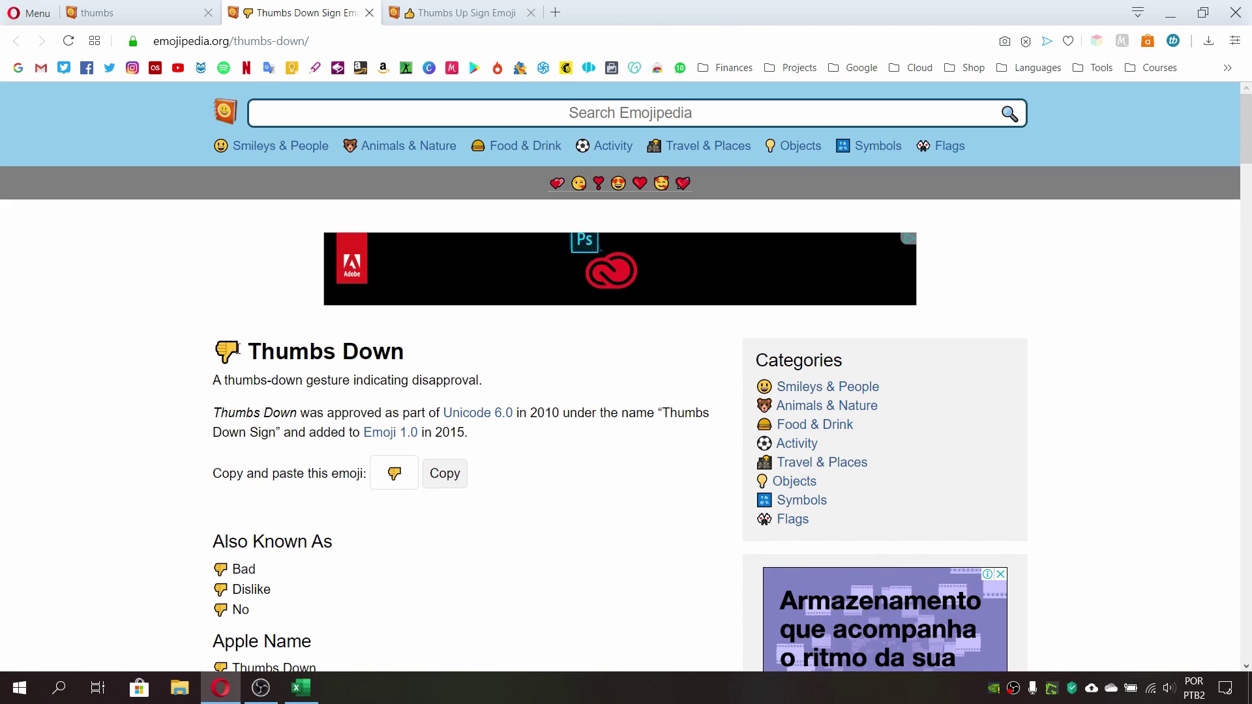
click(414, 8)
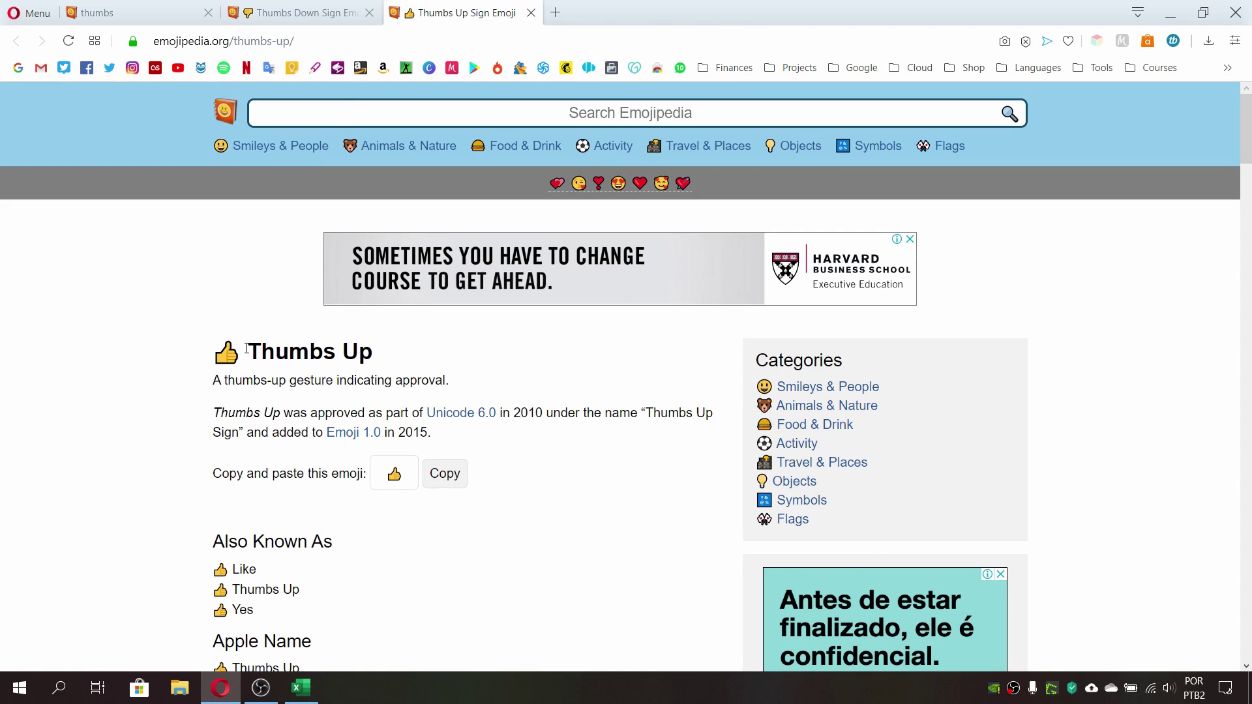
scroll(175, 429, down, 10)
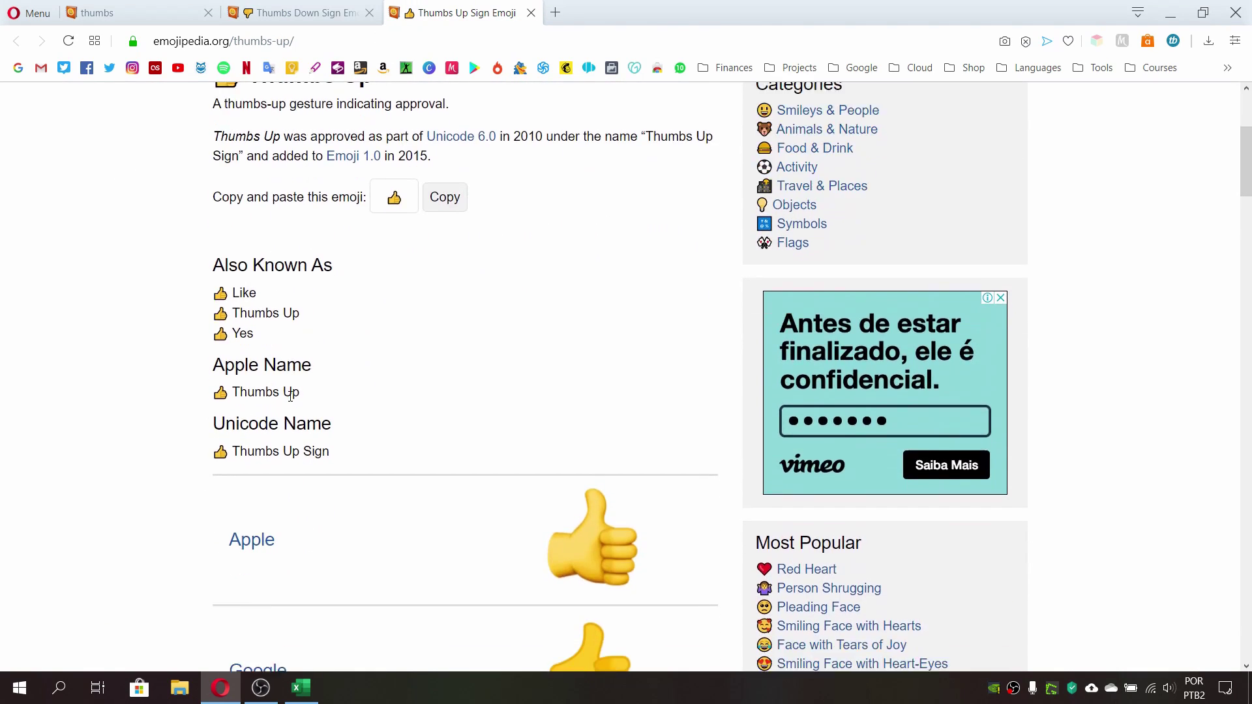
scroll(652, 395, down, 20)
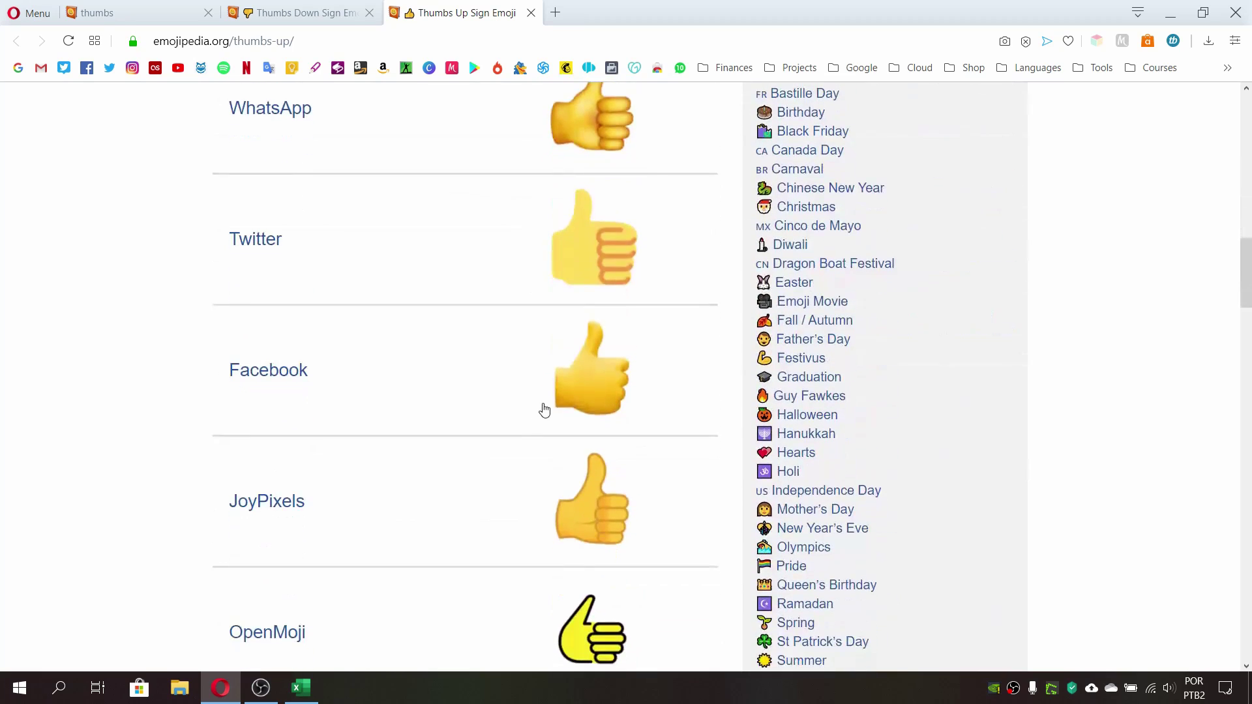
scroll(544, 409, down, 12)
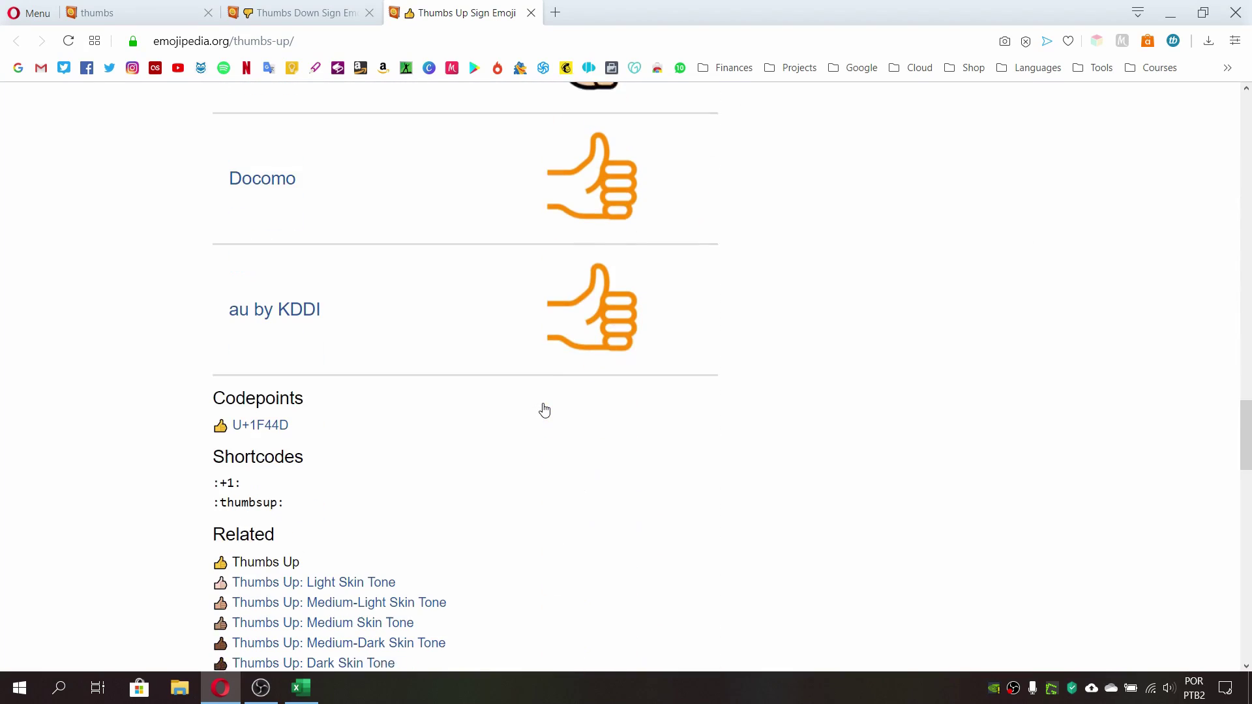
scroll(543, 409, up, 9)
scroll(545, 409, up, 20)
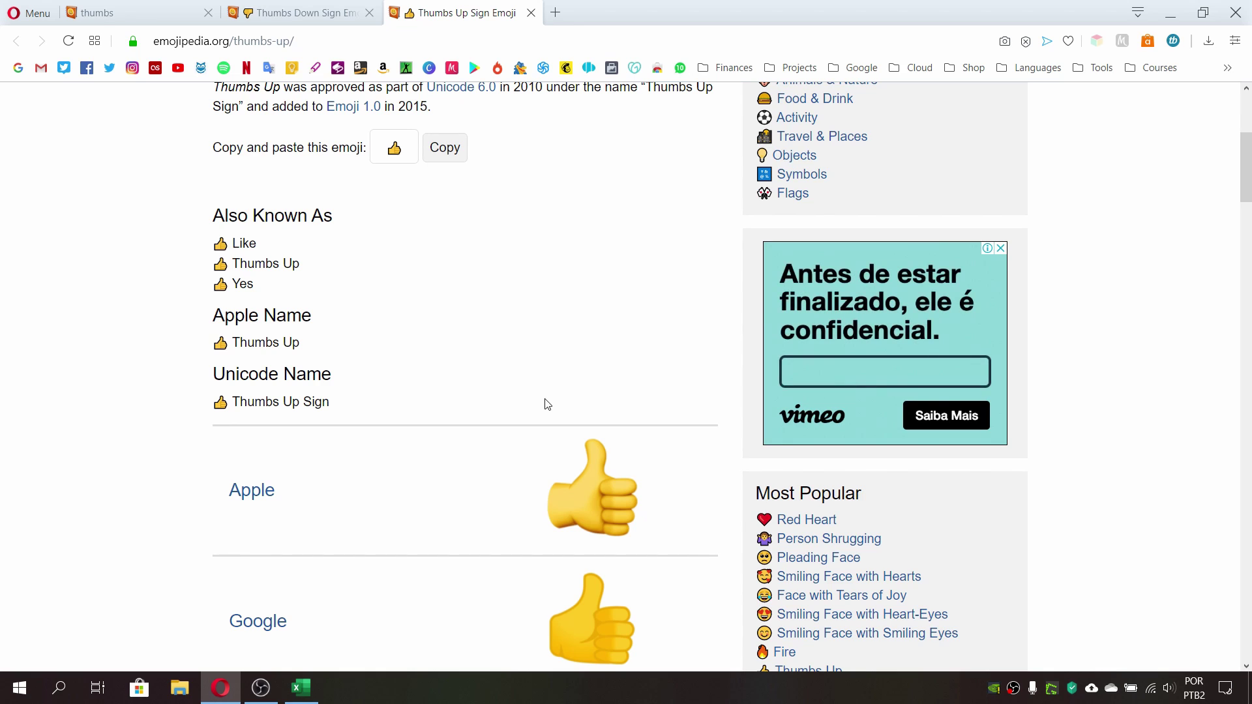
Step: Copy the Thumbs Up emoji from its Emojipedia page and switch back to Excel
scroll(544, 403, up, 4)
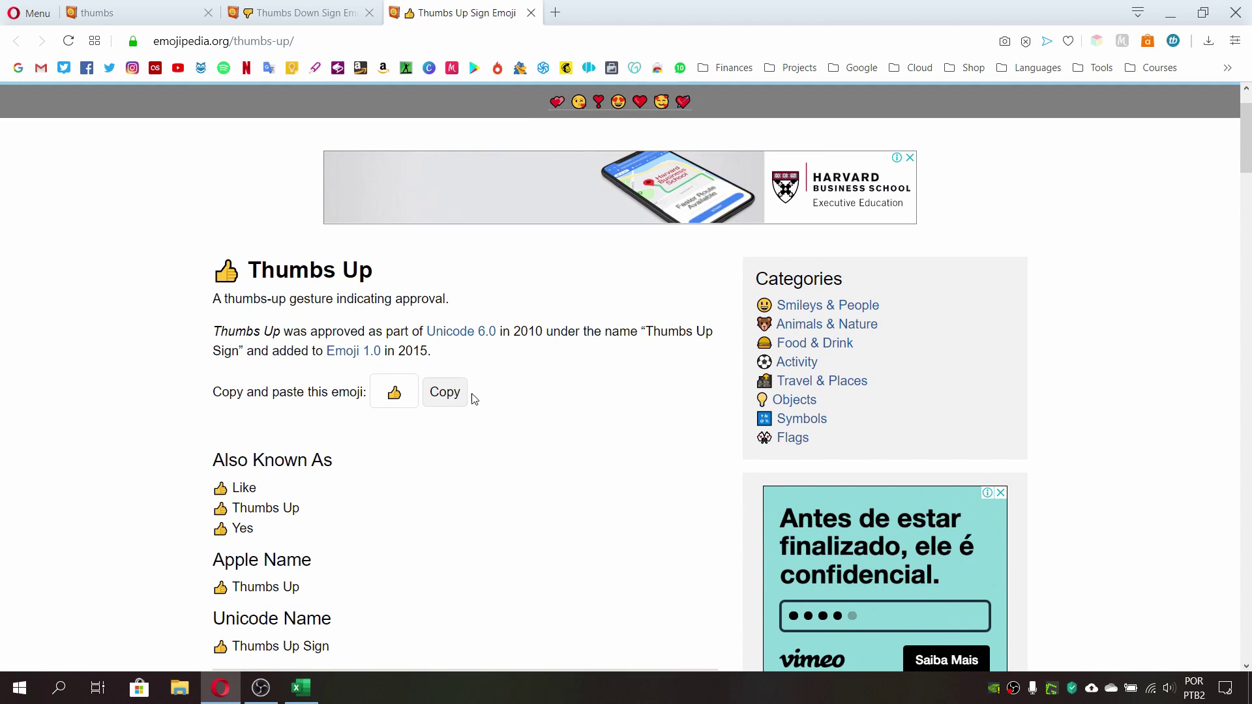
click(446, 401)
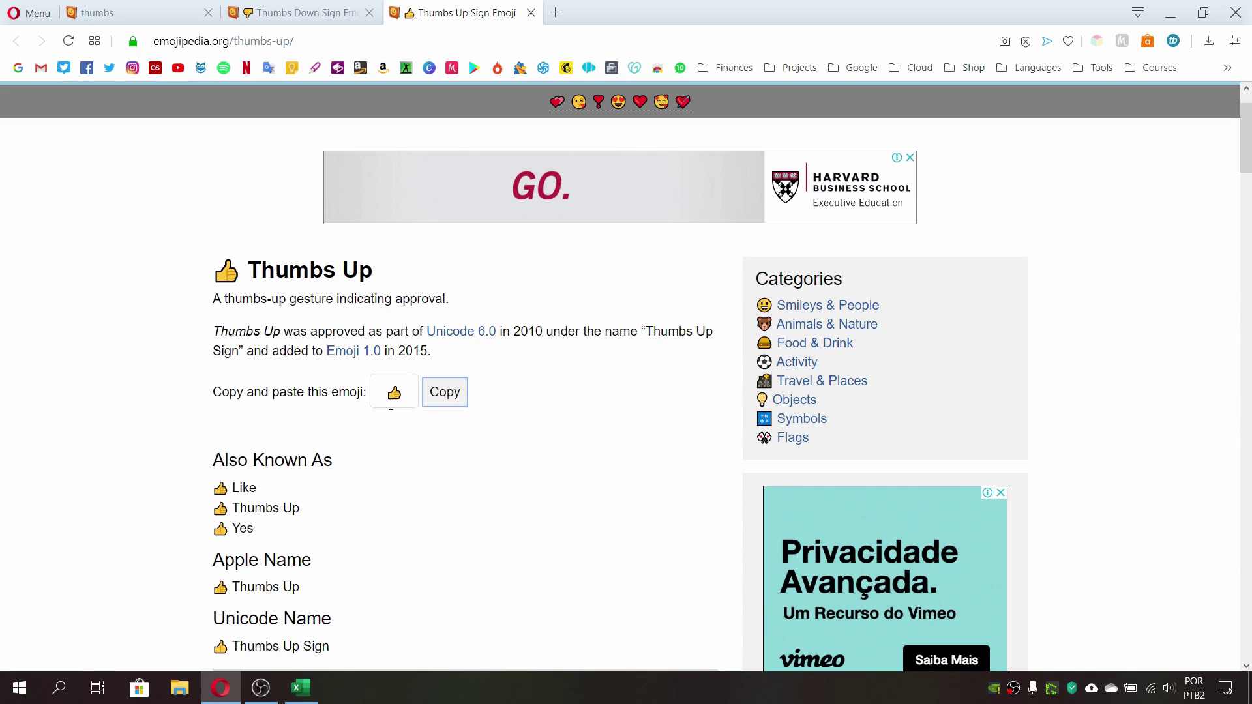
click(301, 688)
Step: Start an SE formula in E4 that tests D4>0 and returns the copied thumbs-up emoji in quotation marks when true
click(721, 340)
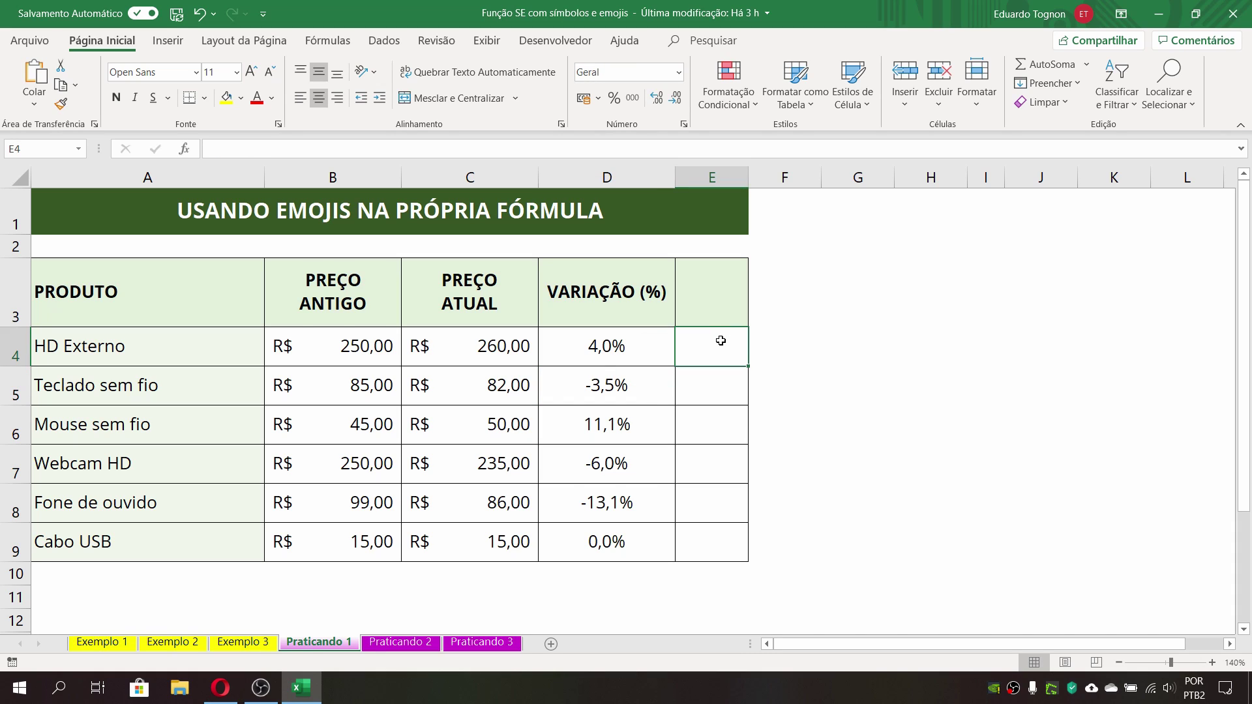
text(=se)
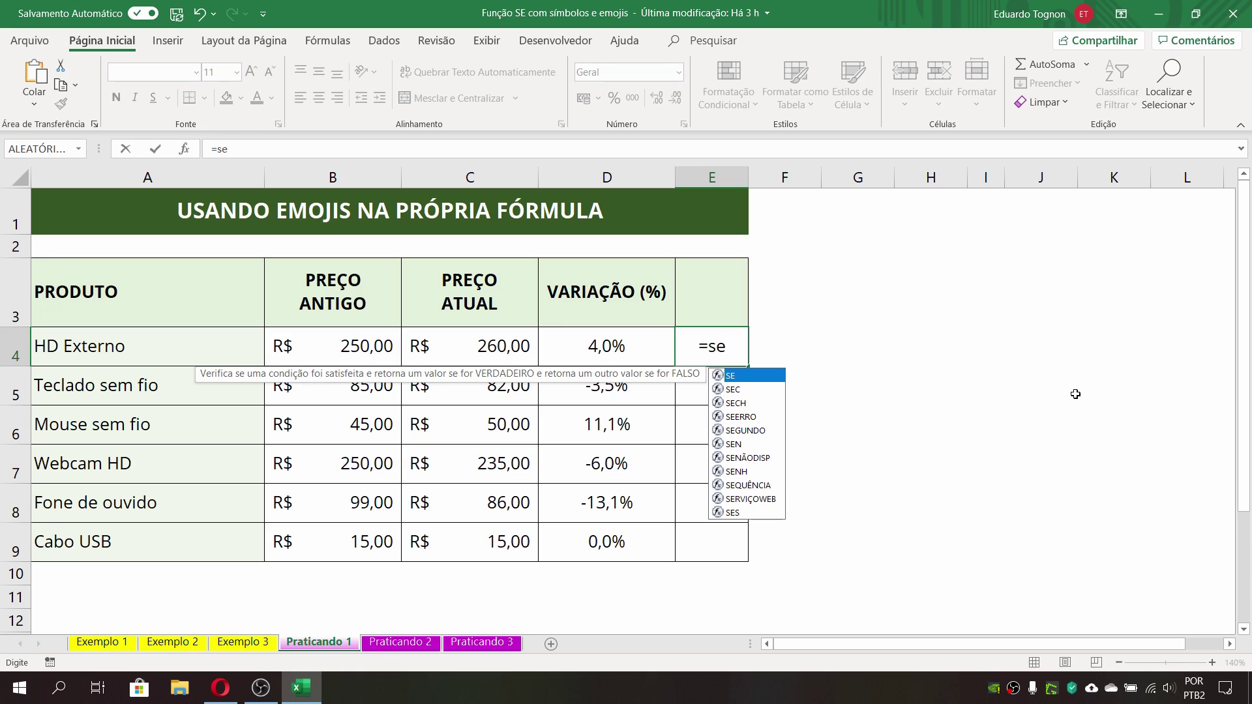
text(()
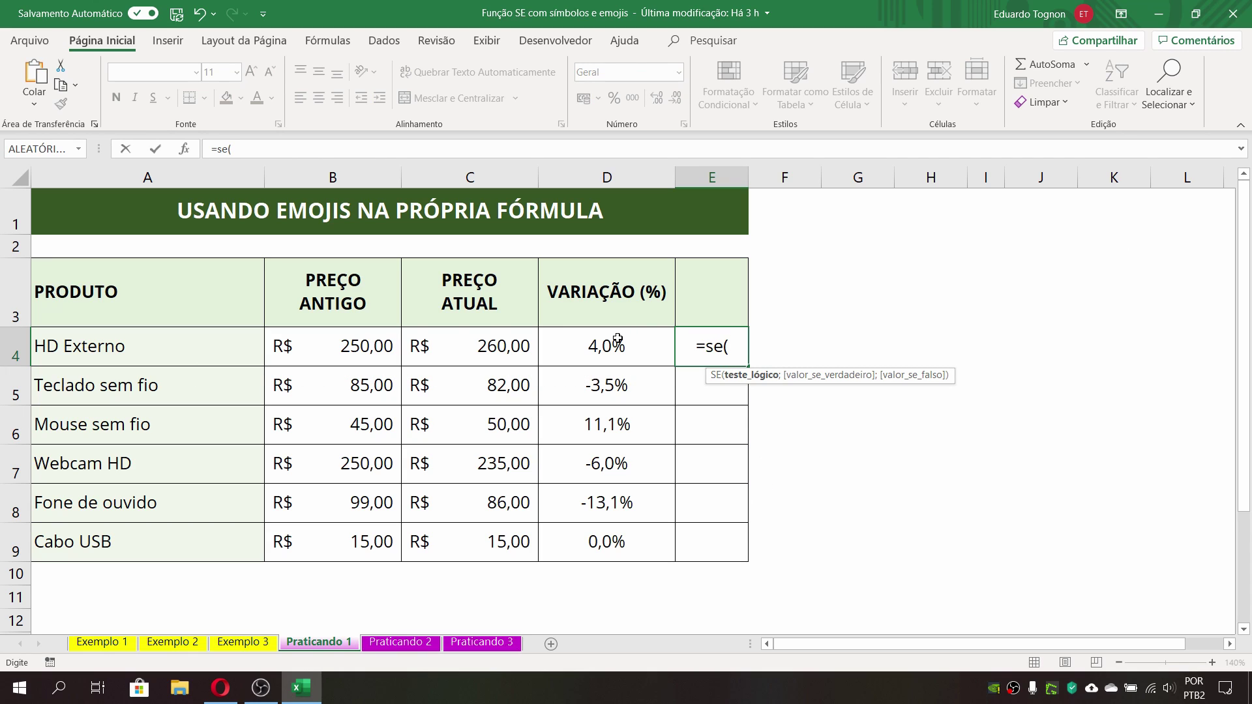
click(581, 346)
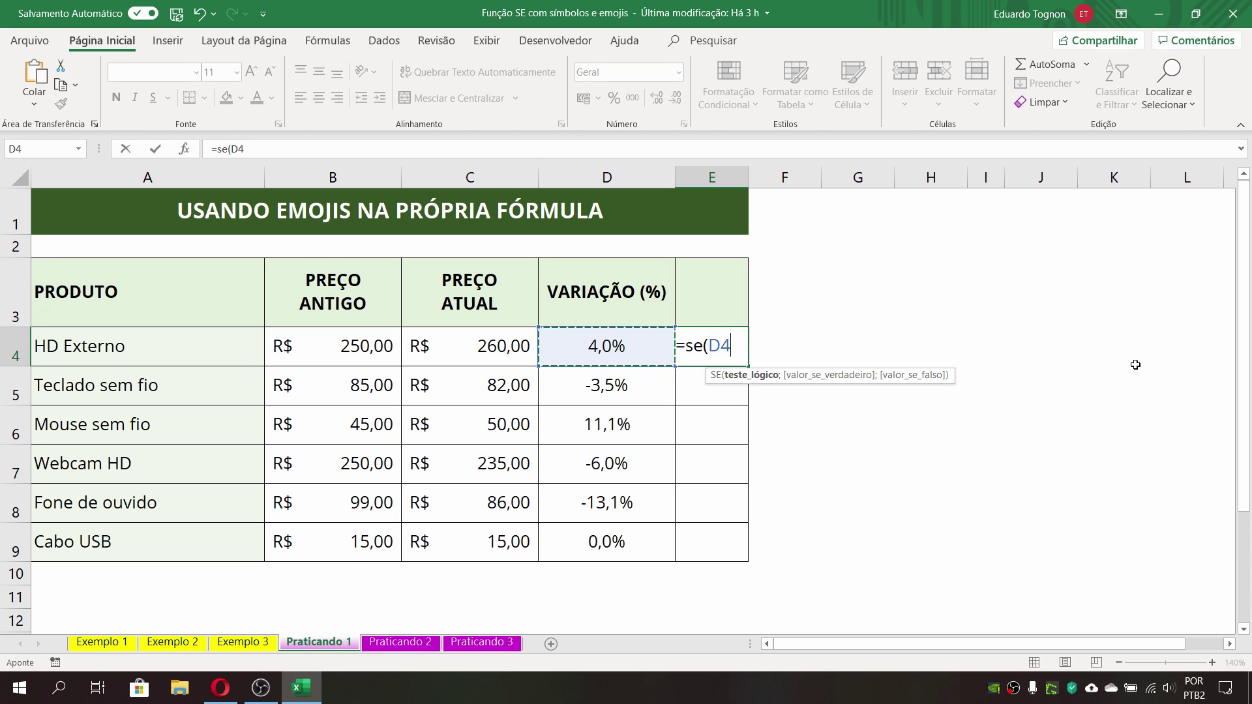
text(>0)
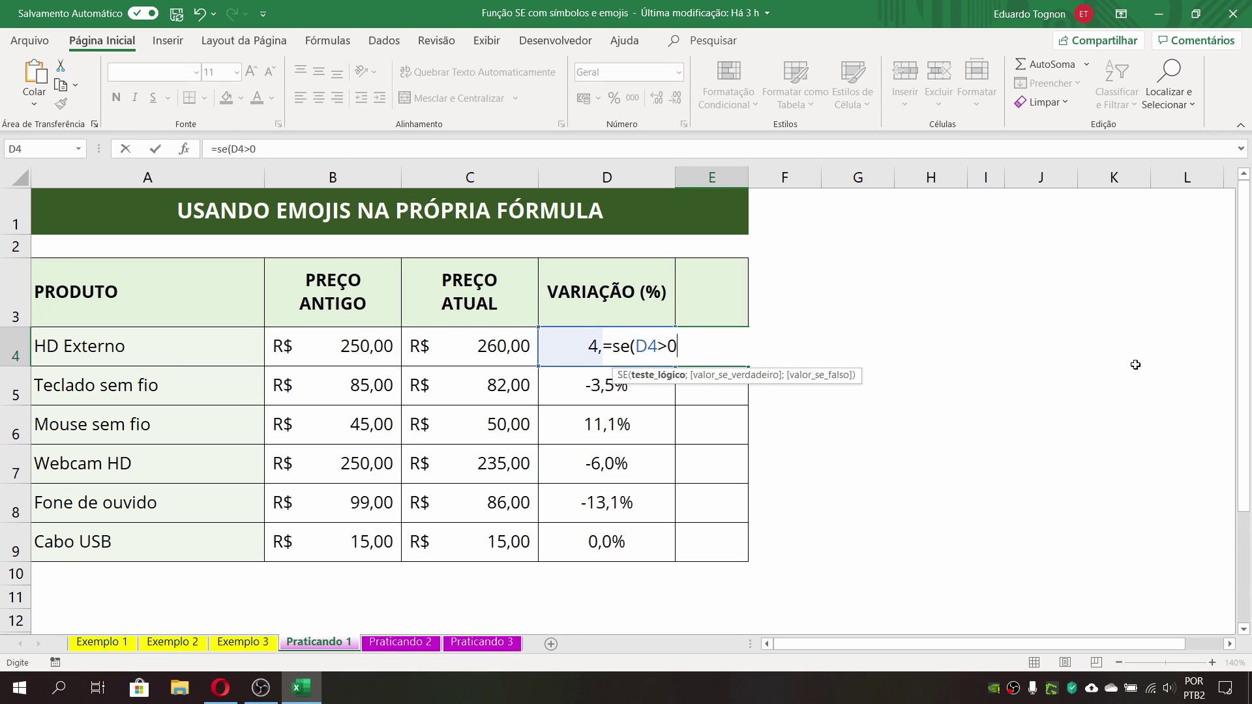
text(;)
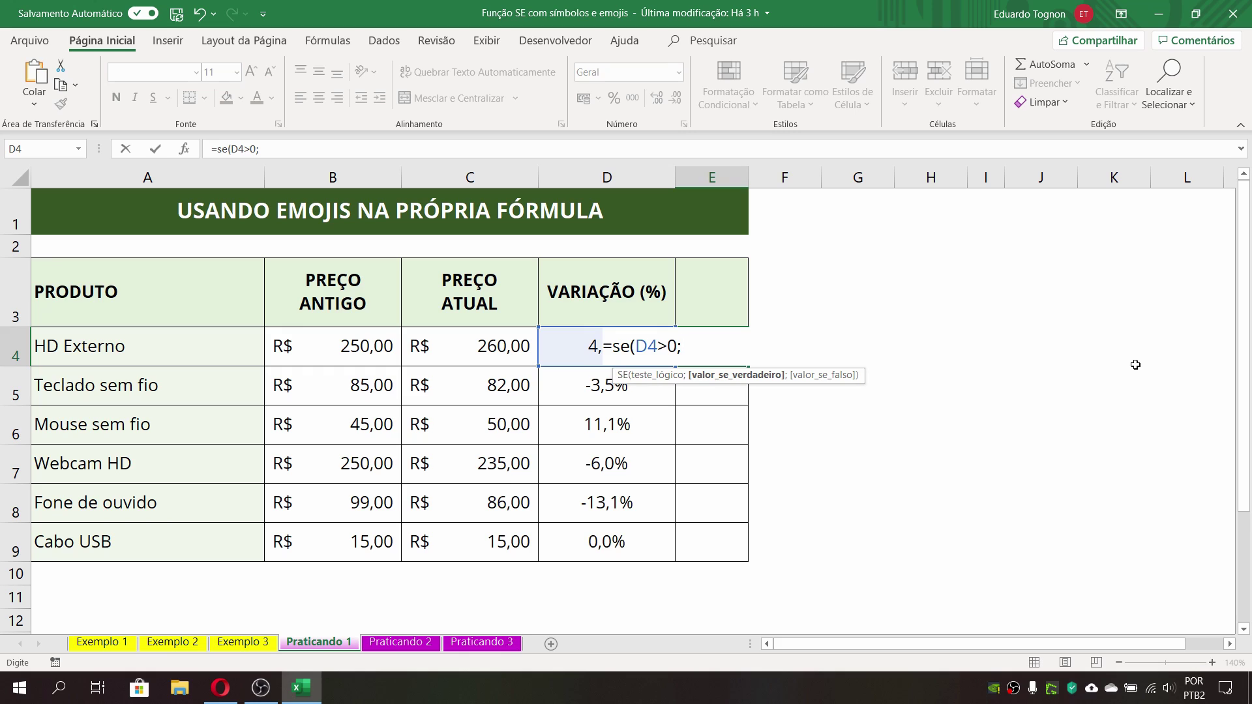
text(")
key(ctrl+v)
text(;)
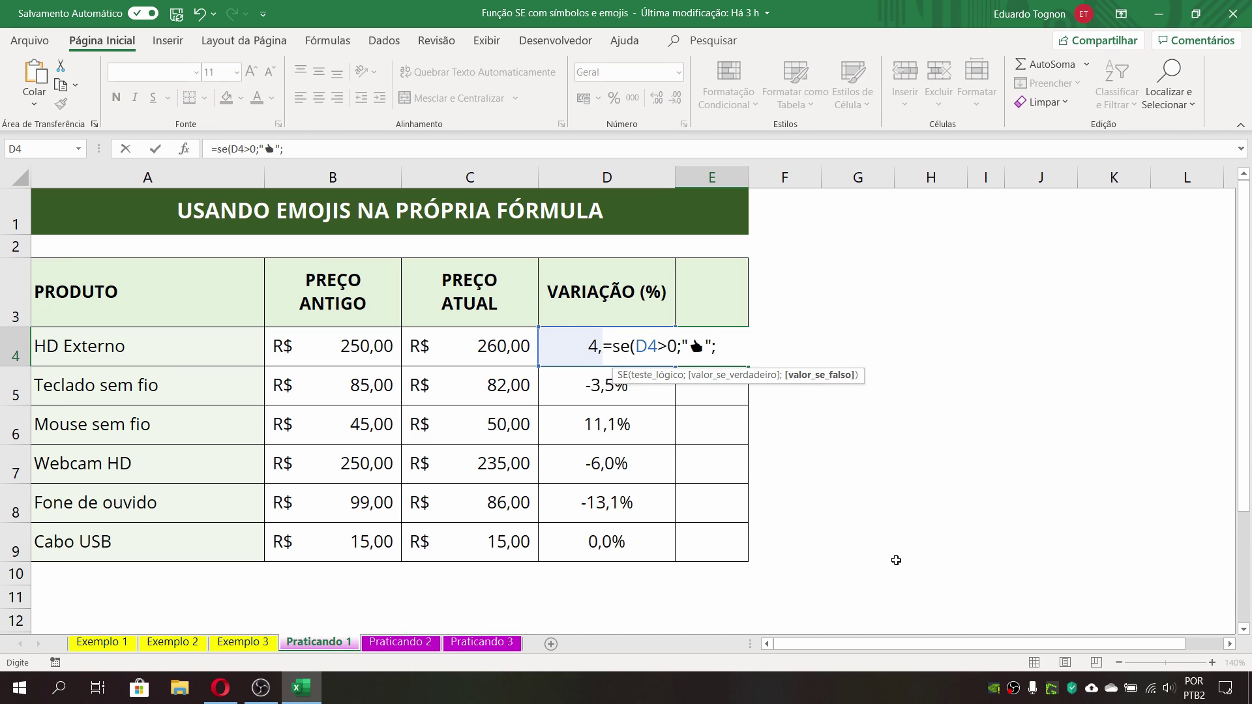
Step: Nest a second SE as the false value, testing D4<0 and using the thumbs-up emoji as its quoted true value
text(se)
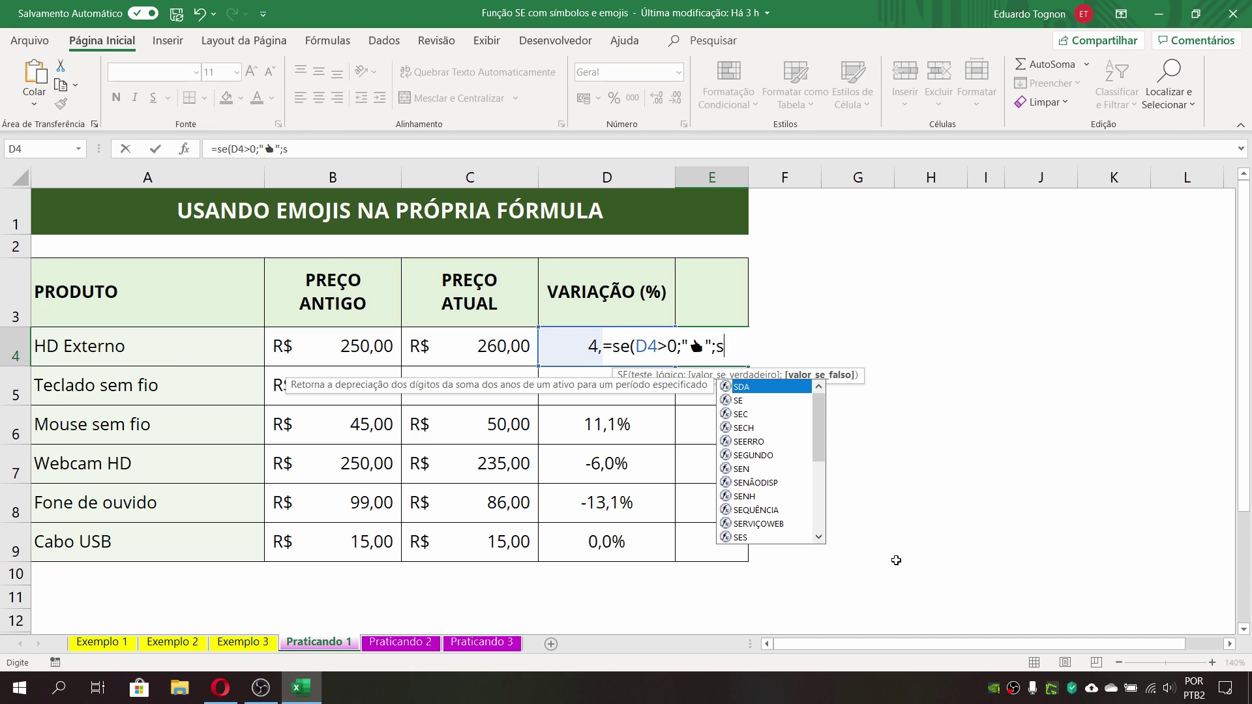
text(()
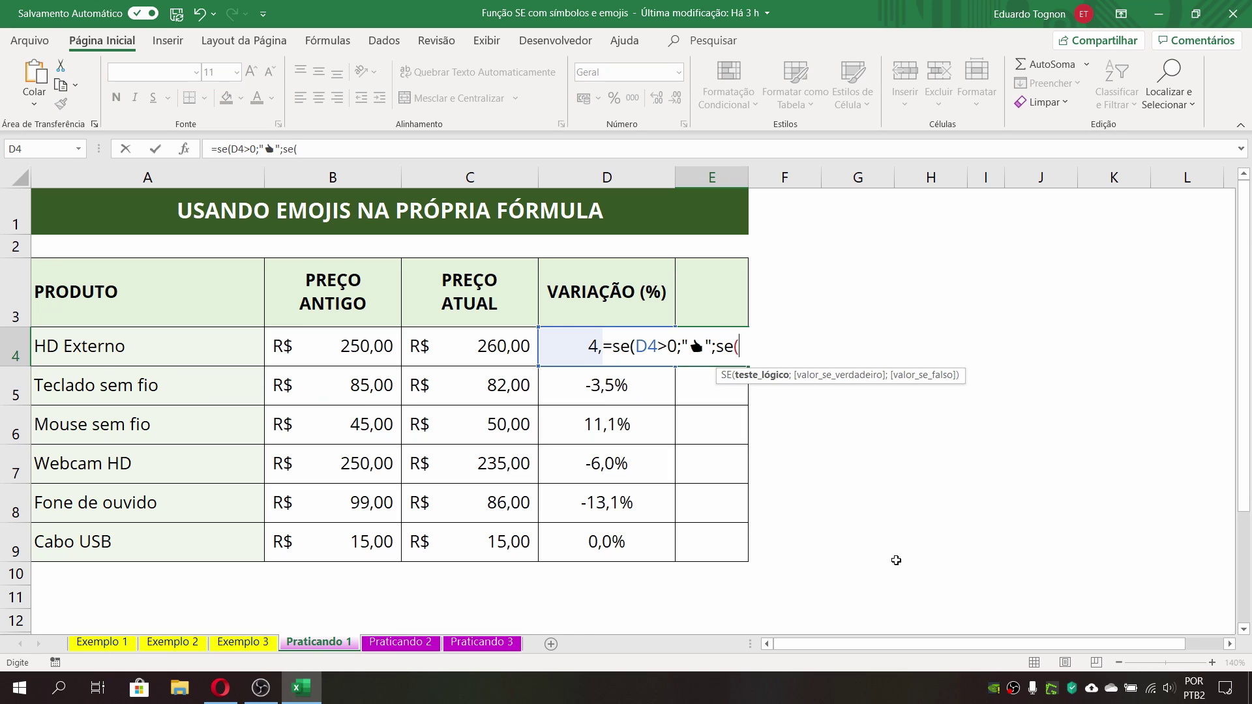
text(D4)
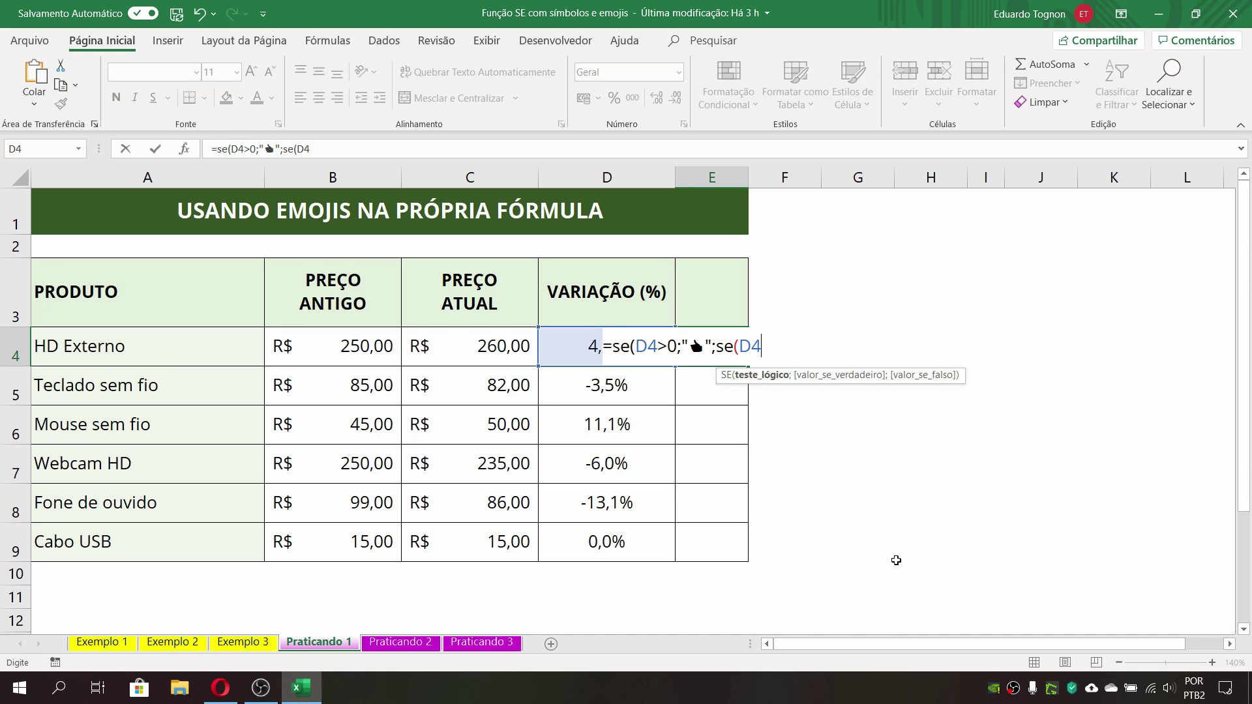
text(<0;)
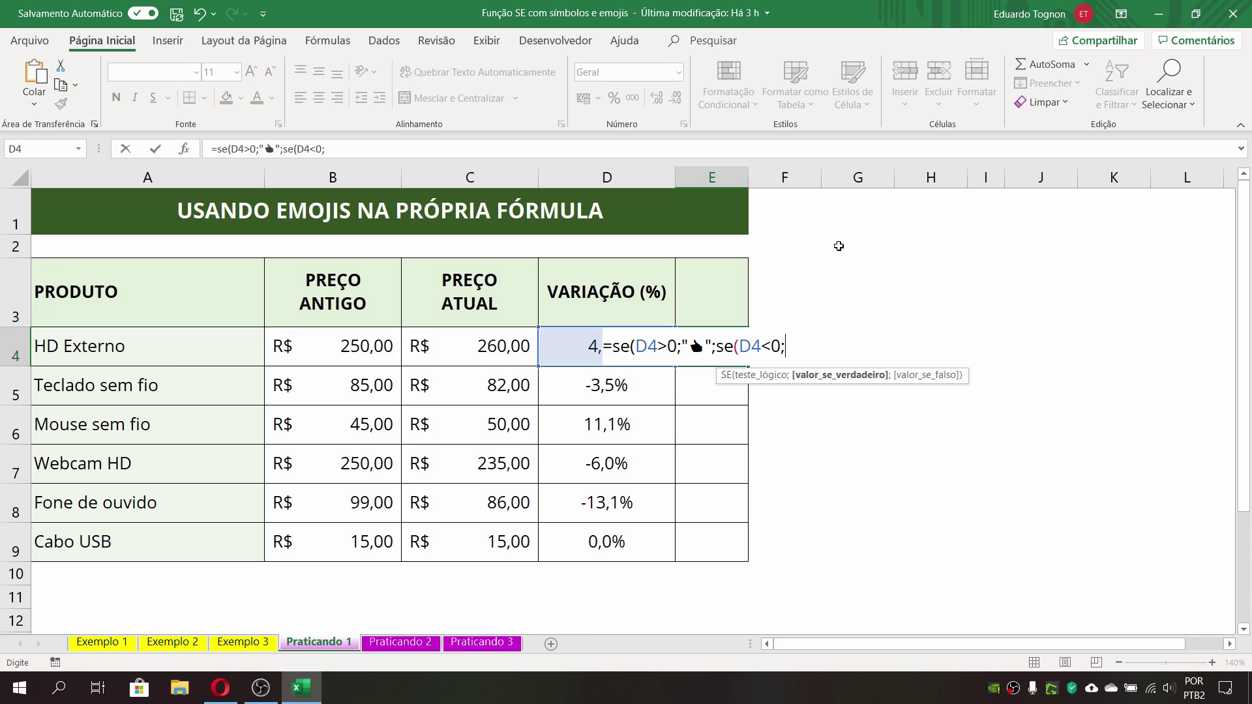
text(")
key(ctrl+v)
text(";)
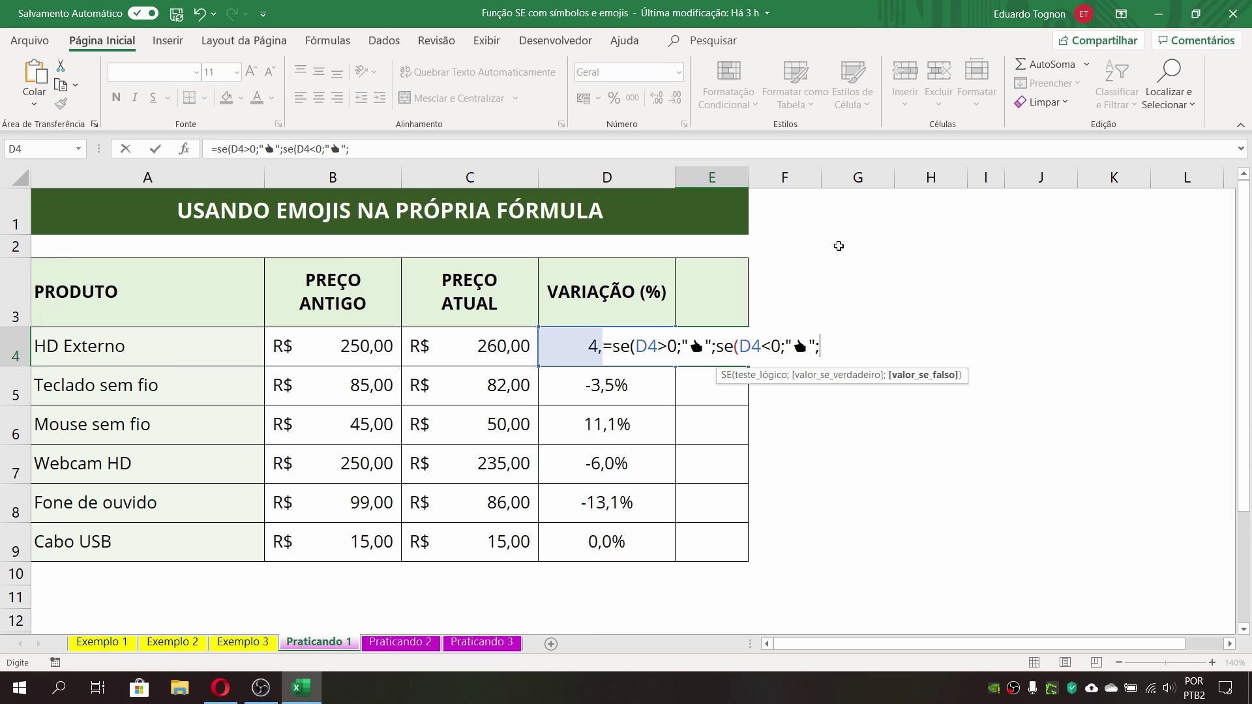
Step: Finish the nested SE with empty text "" as the false value, close both functions and enter the formula
text(")
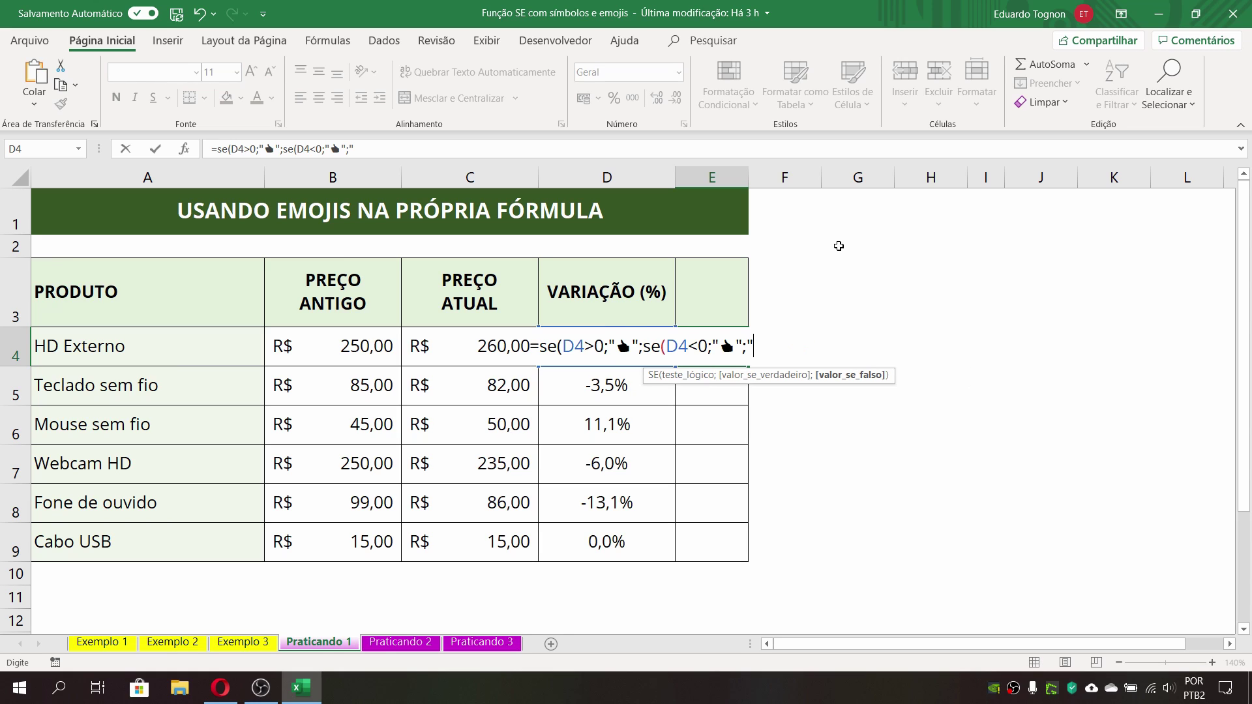
text("))
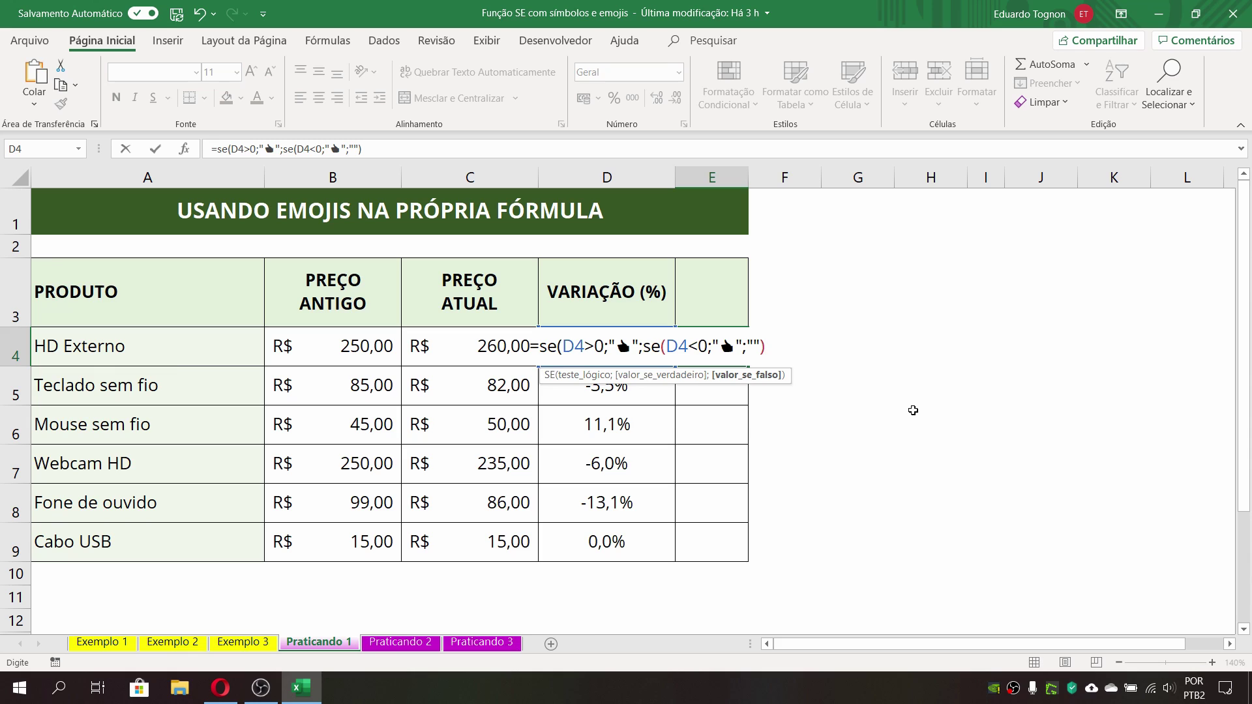
text())
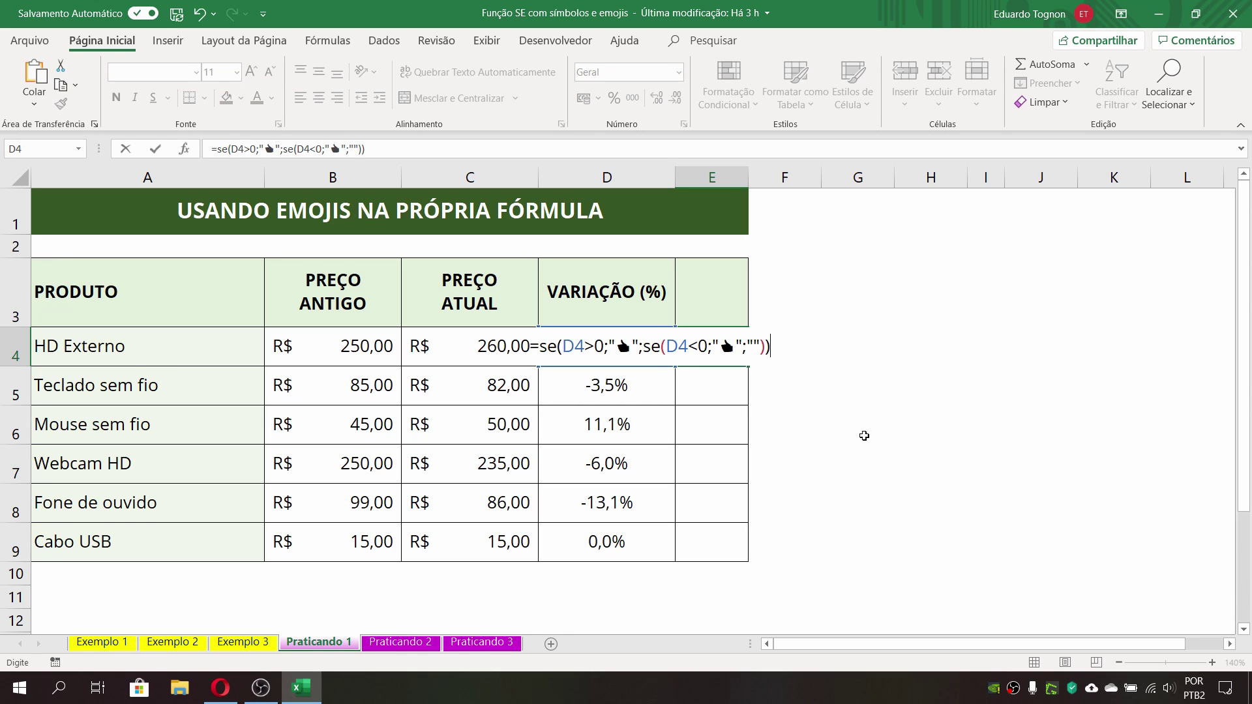
key(Return)
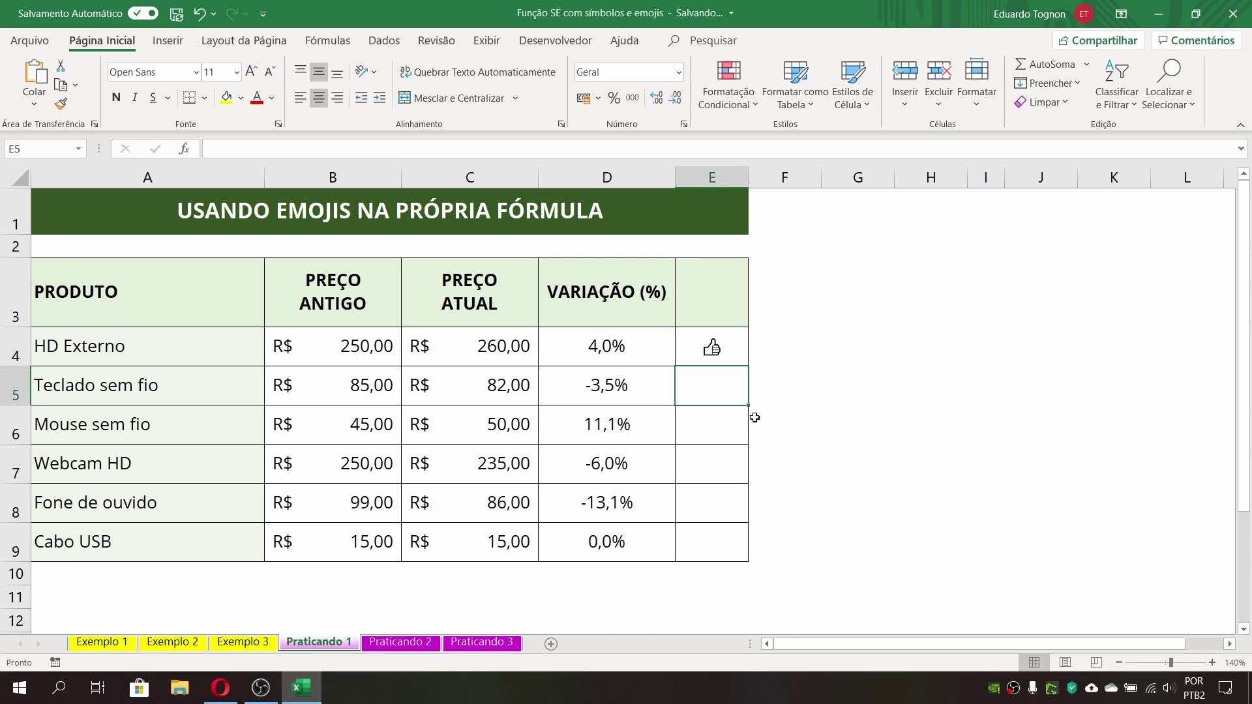
Step: Select E4, switch to the Opera browser, copy the Thumbs Down emoji from its Emojipedia page and switch back to Excel
click(718, 352)
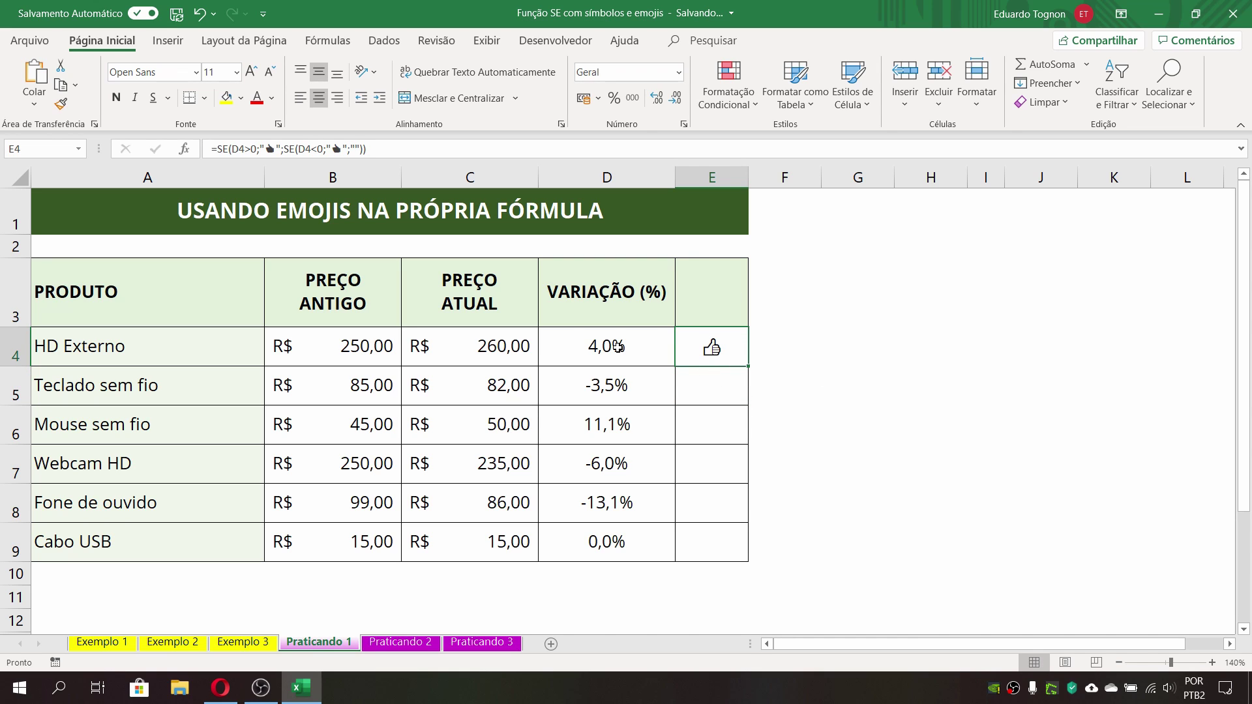
click(221, 689)
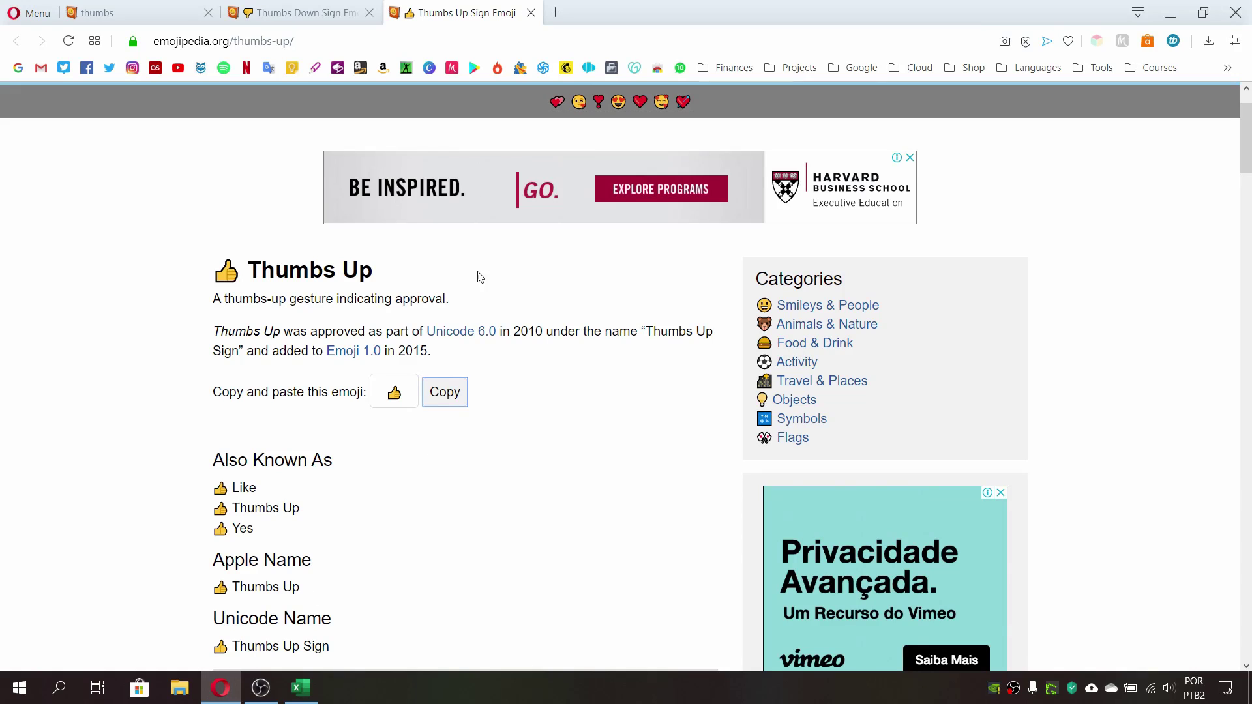
click(300, 13)
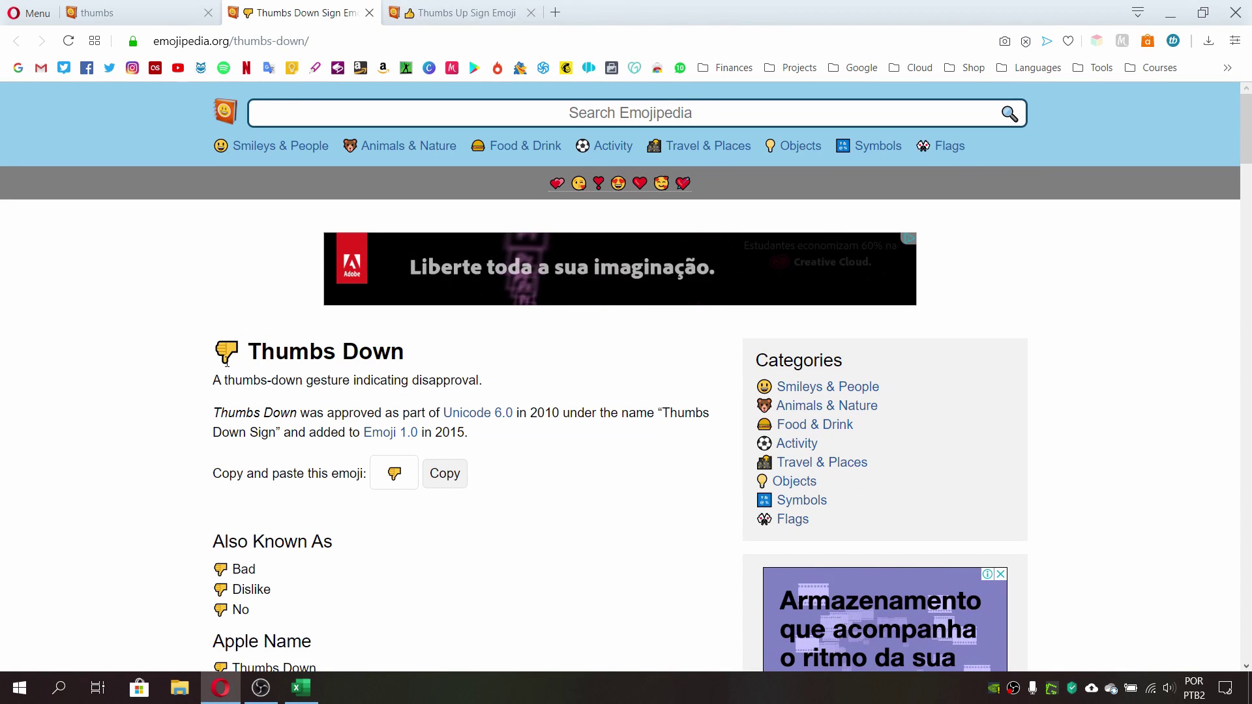
click(443, 476)
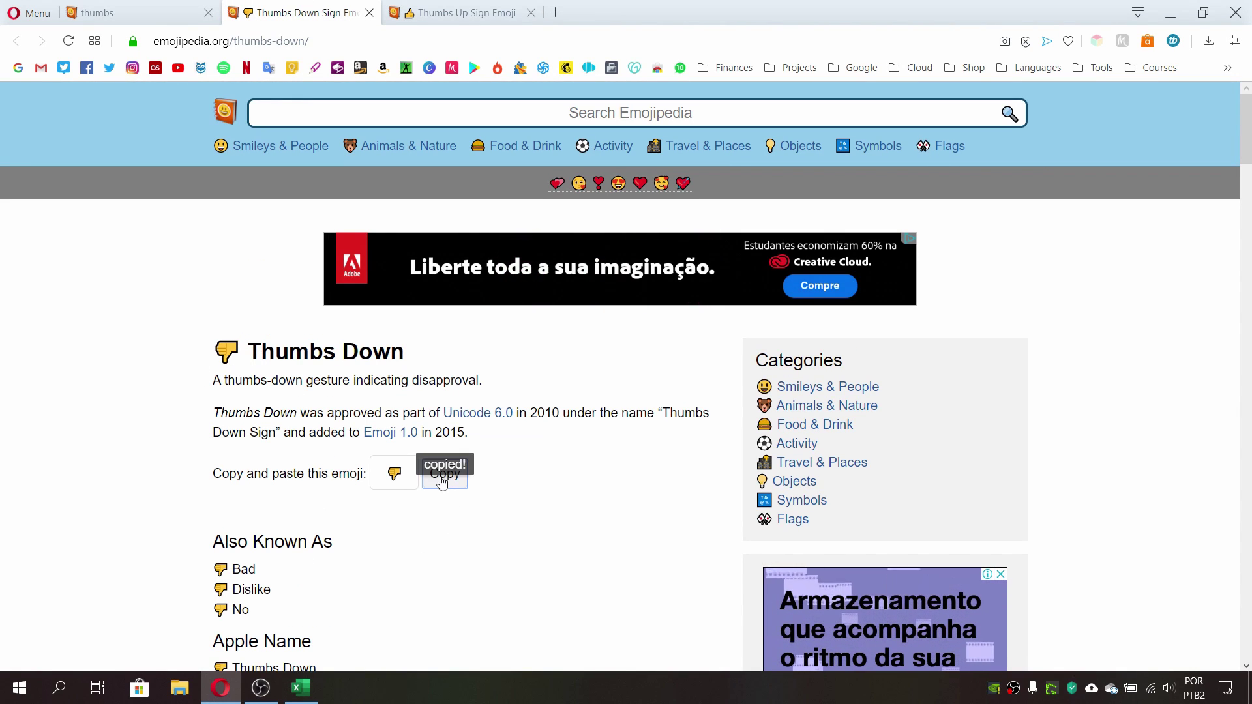
click(301, 688)
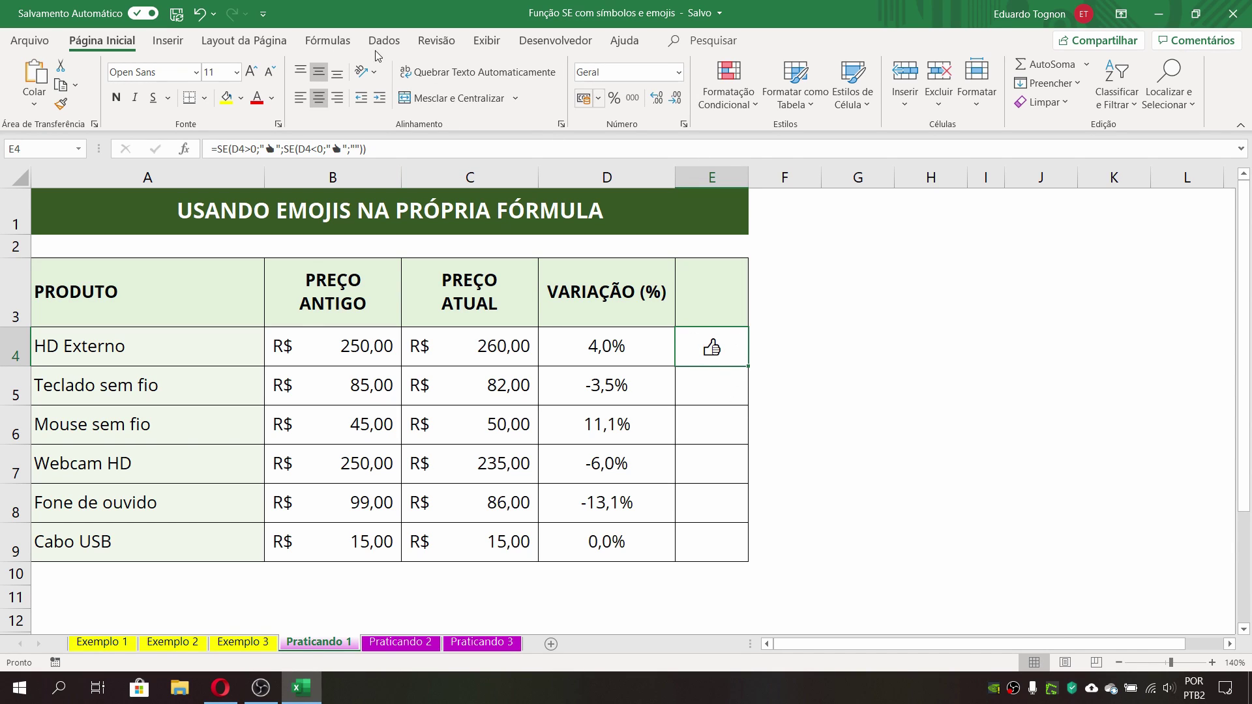
Step: Replace the second emoji in E4's formula, the D4<0 result, with the copied thumbs-down emoji
click(342, 149)
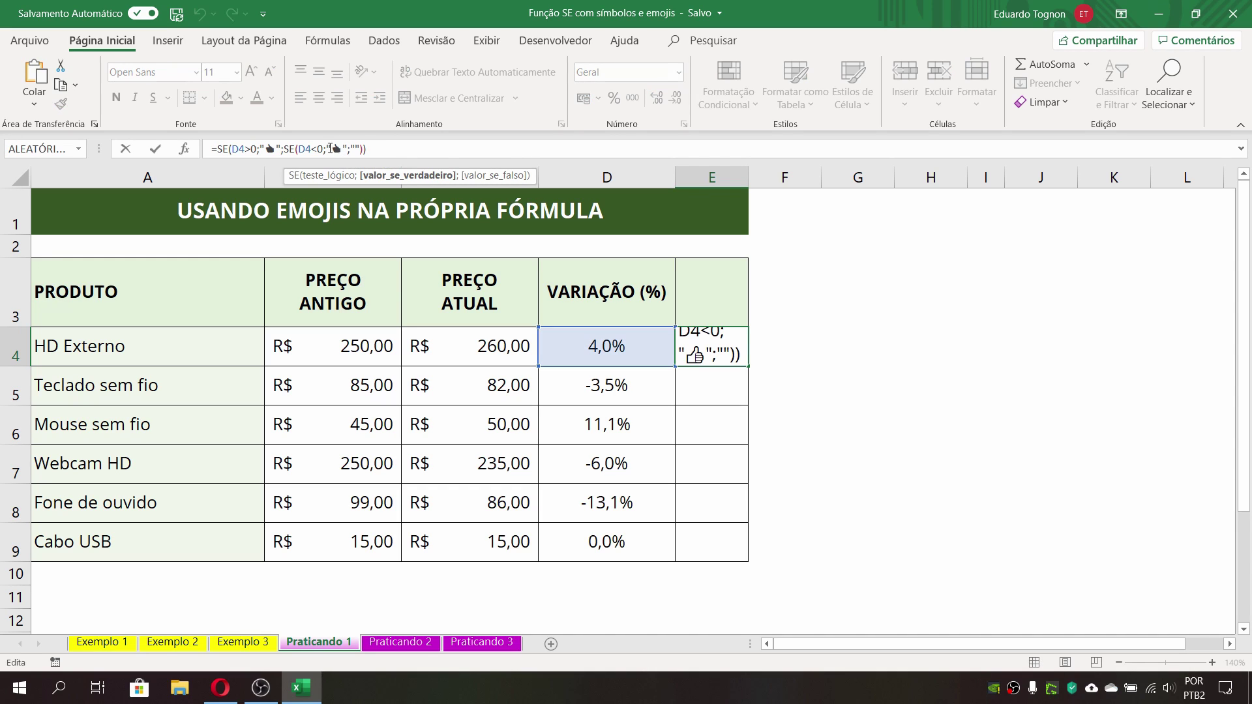
key(BackSpace)
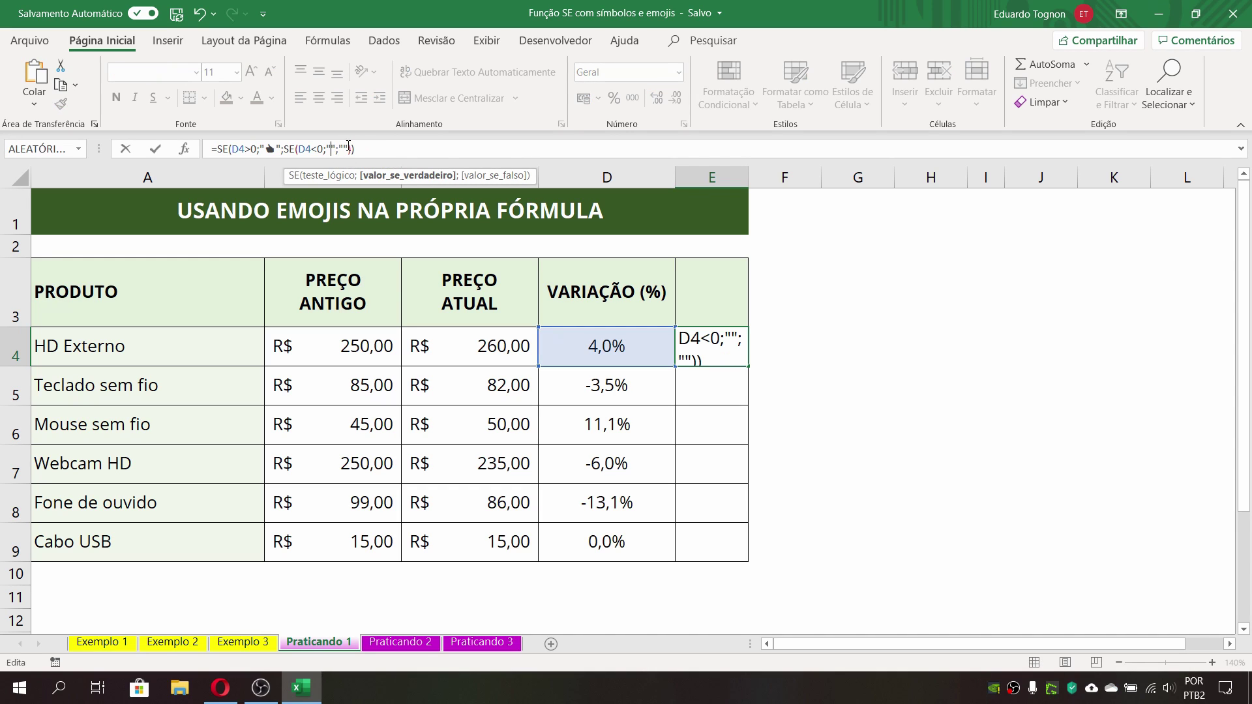
key(ctrl+v)
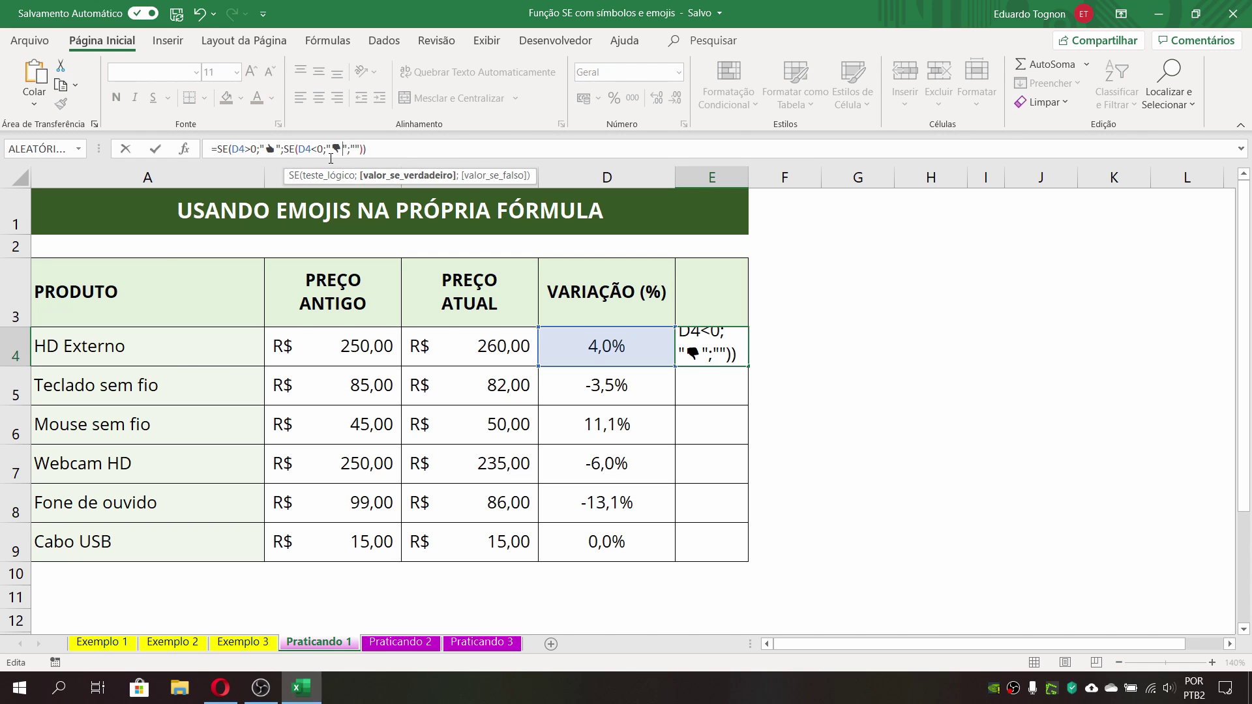
key(Return)
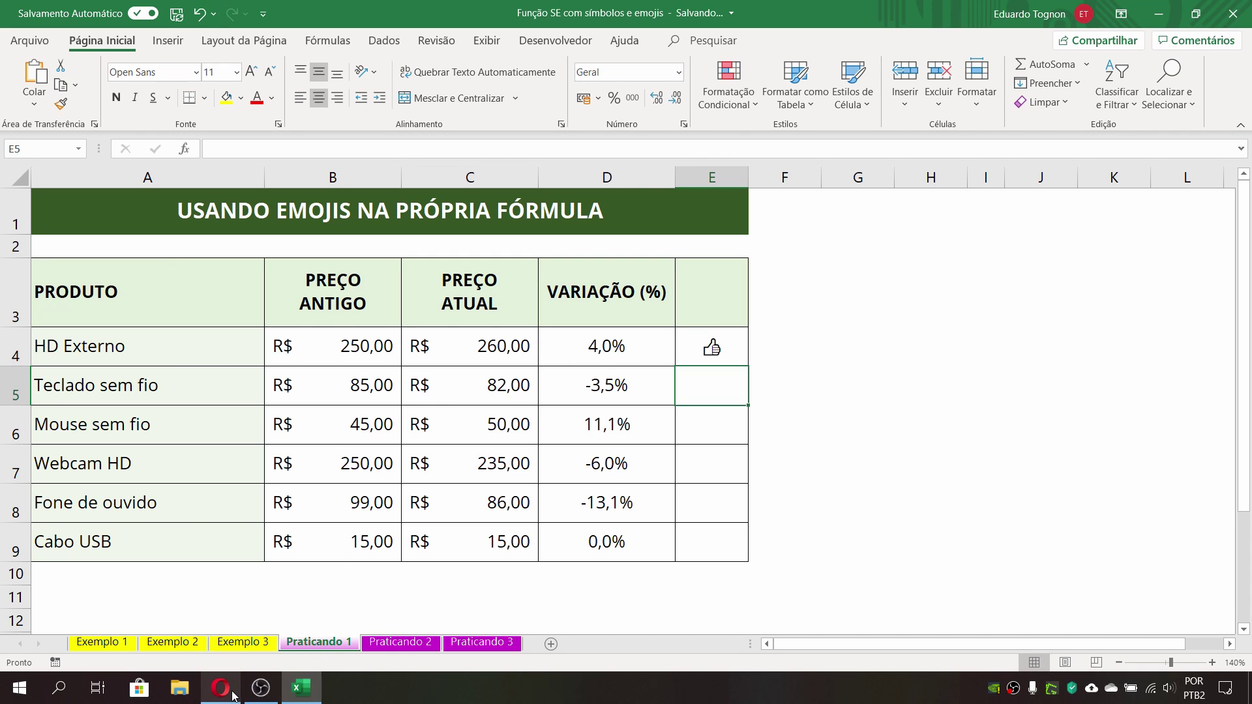
click(230, 691)
click(302, 688)
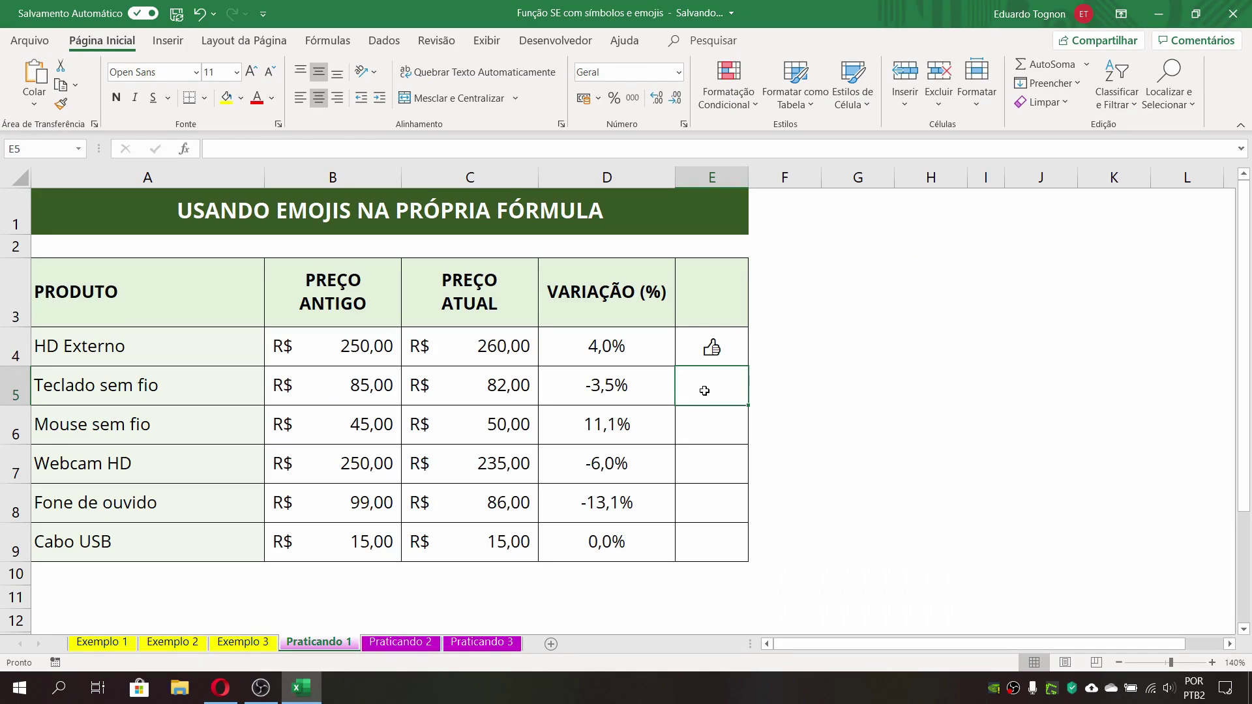
Step: Look over the first variation values and fill the emoji formula from E4 down through E9
key(Up)
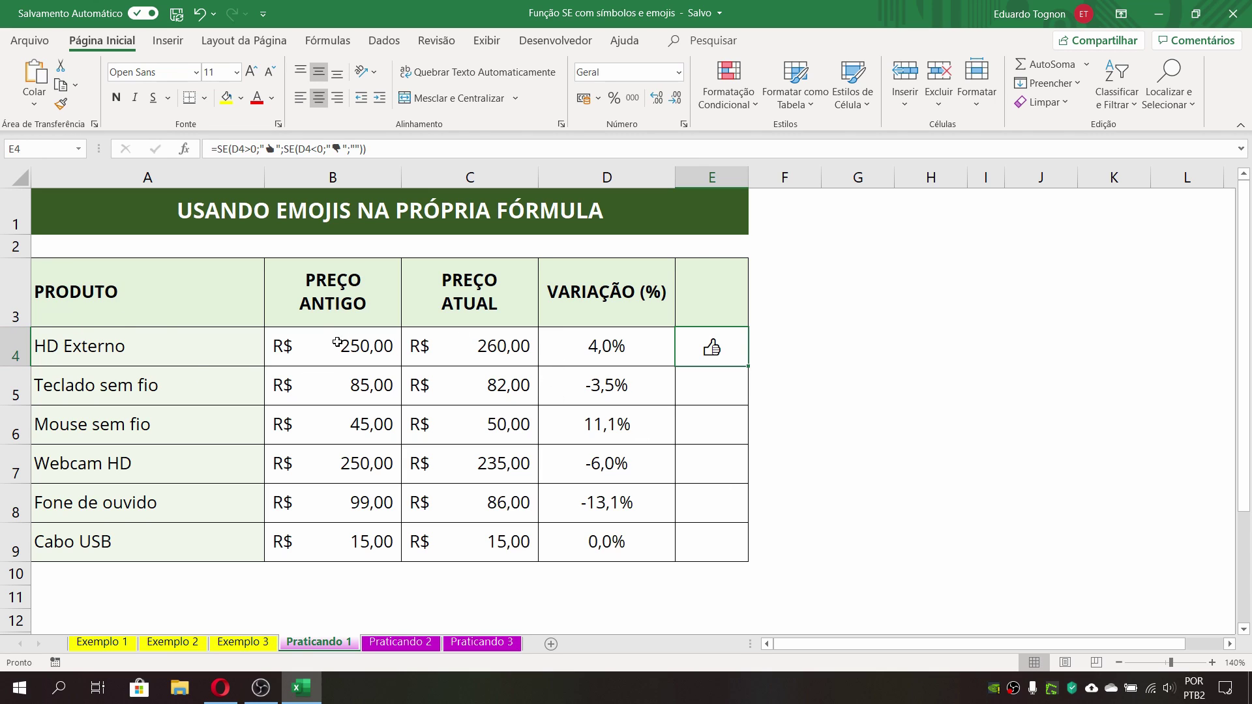
click(608, 355)
click(600, 392)
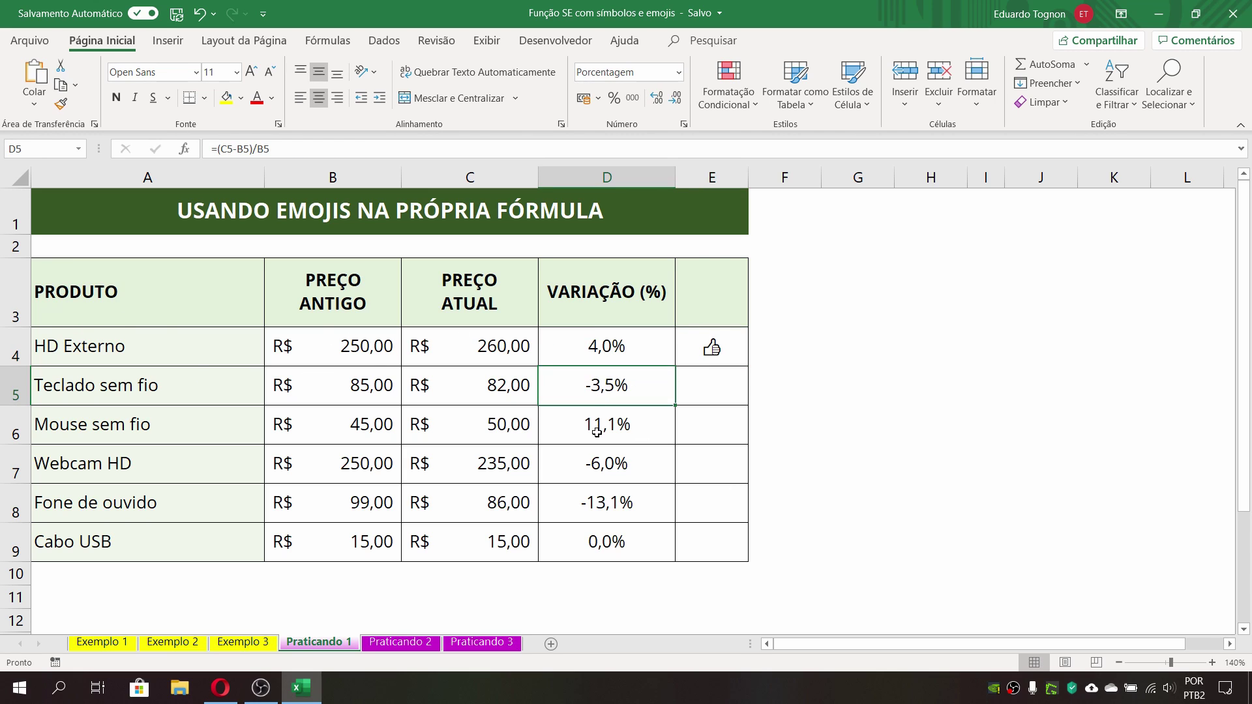
click(597, 432)
click(691, 349)
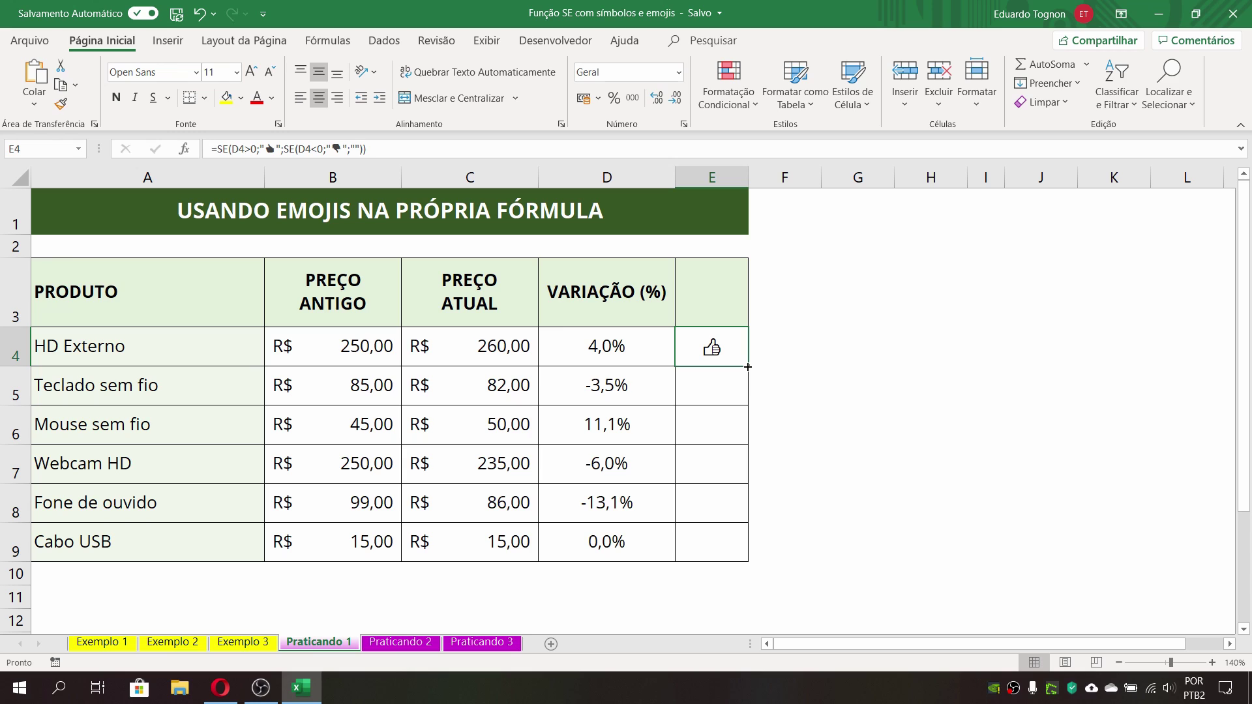
drag(748, 366, 730, 559)
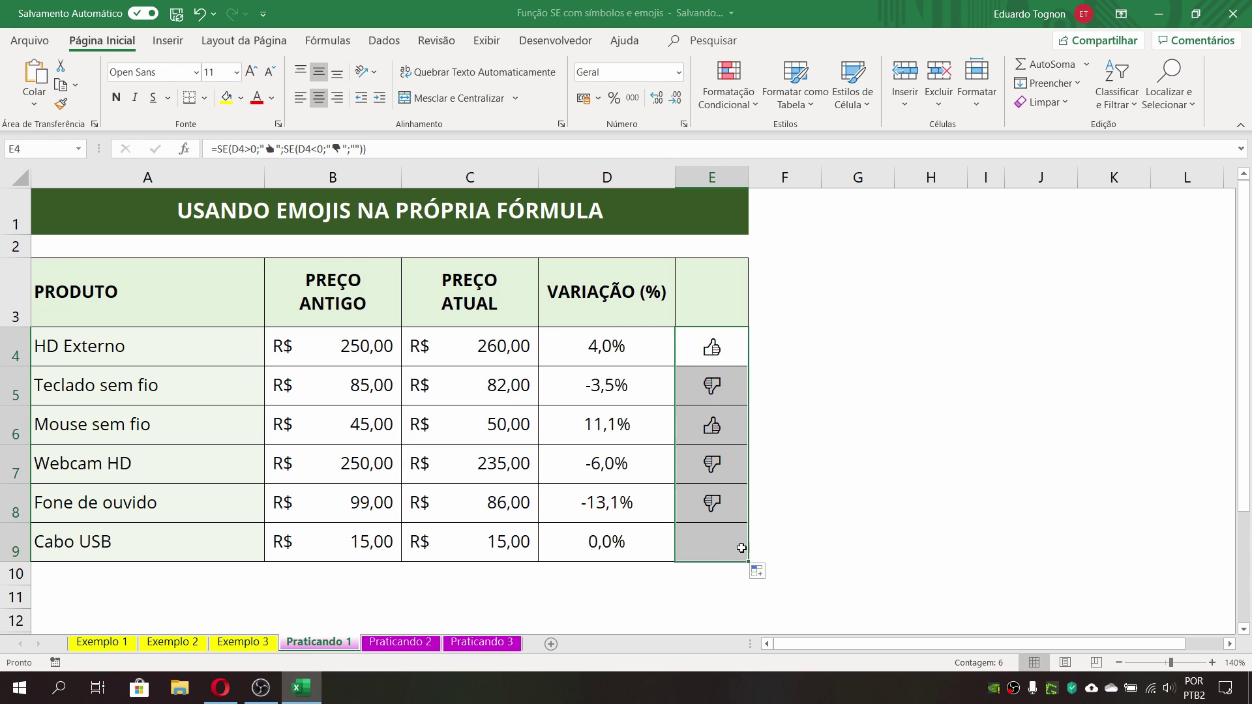
Step: Check the filled emoji formulas in E4 through E9 against each product's price variation
click(728, 341)
click(727, 391)
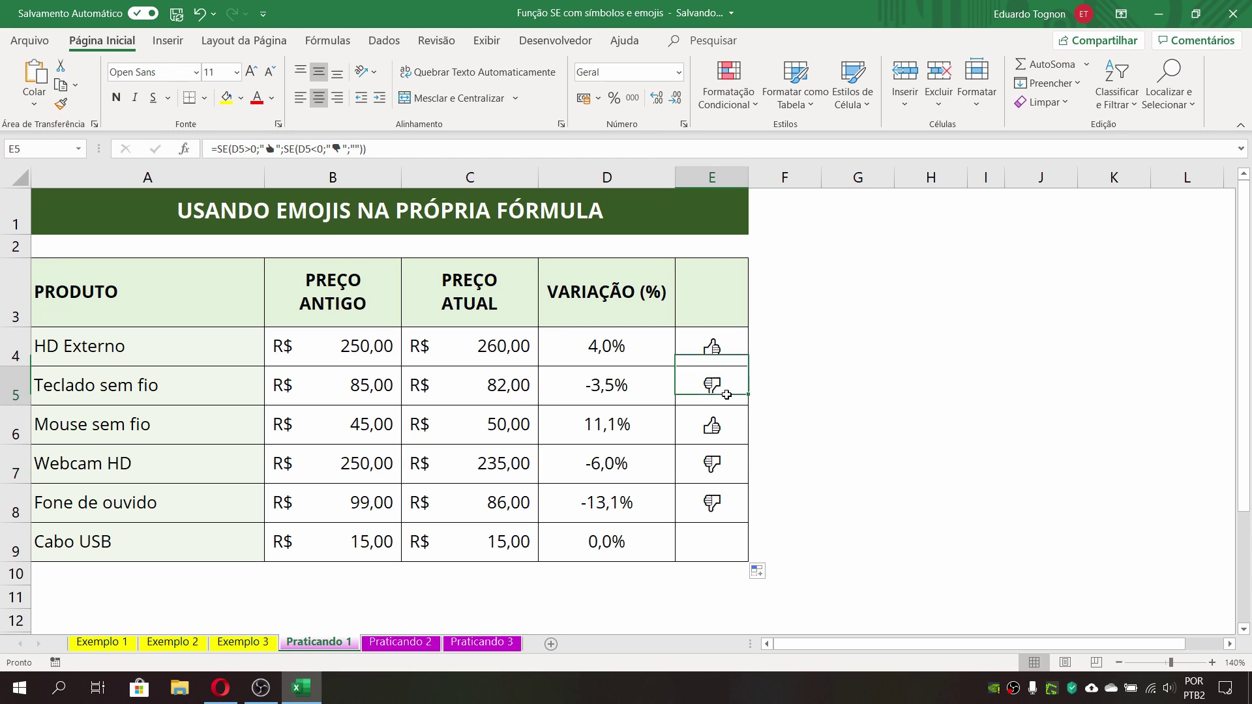
click(725, 431)
click(729, 469)
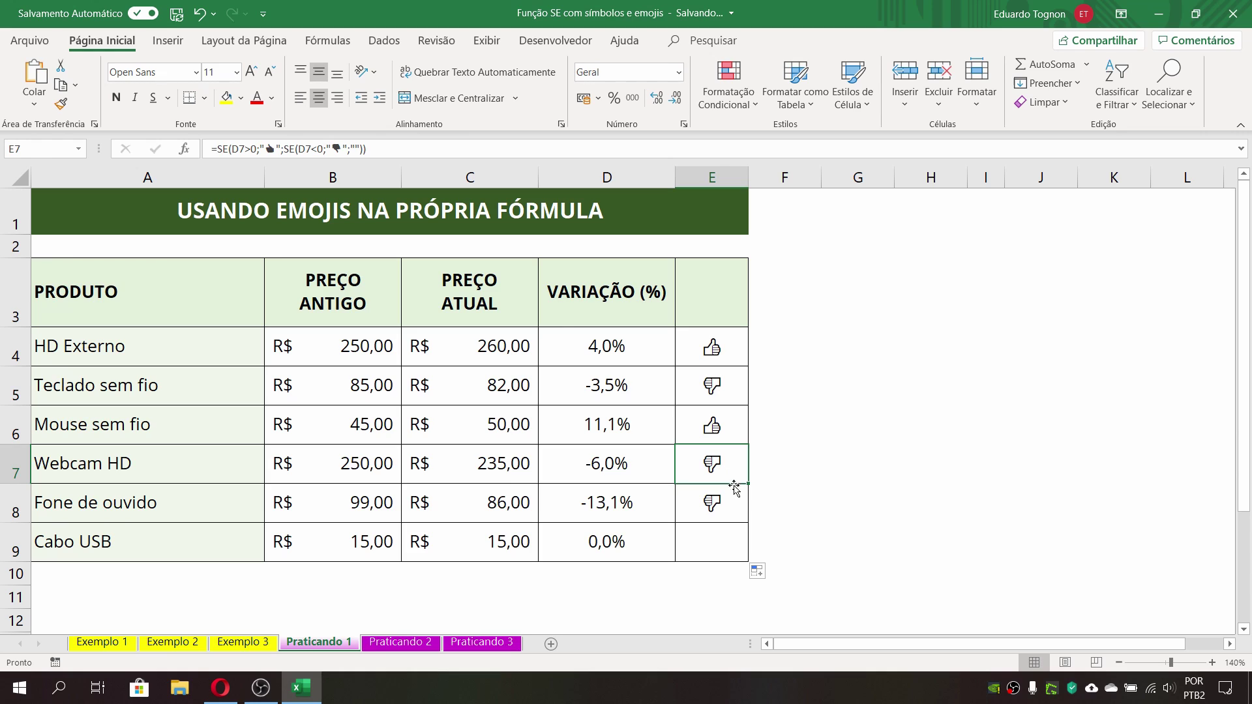
click(733, 502)
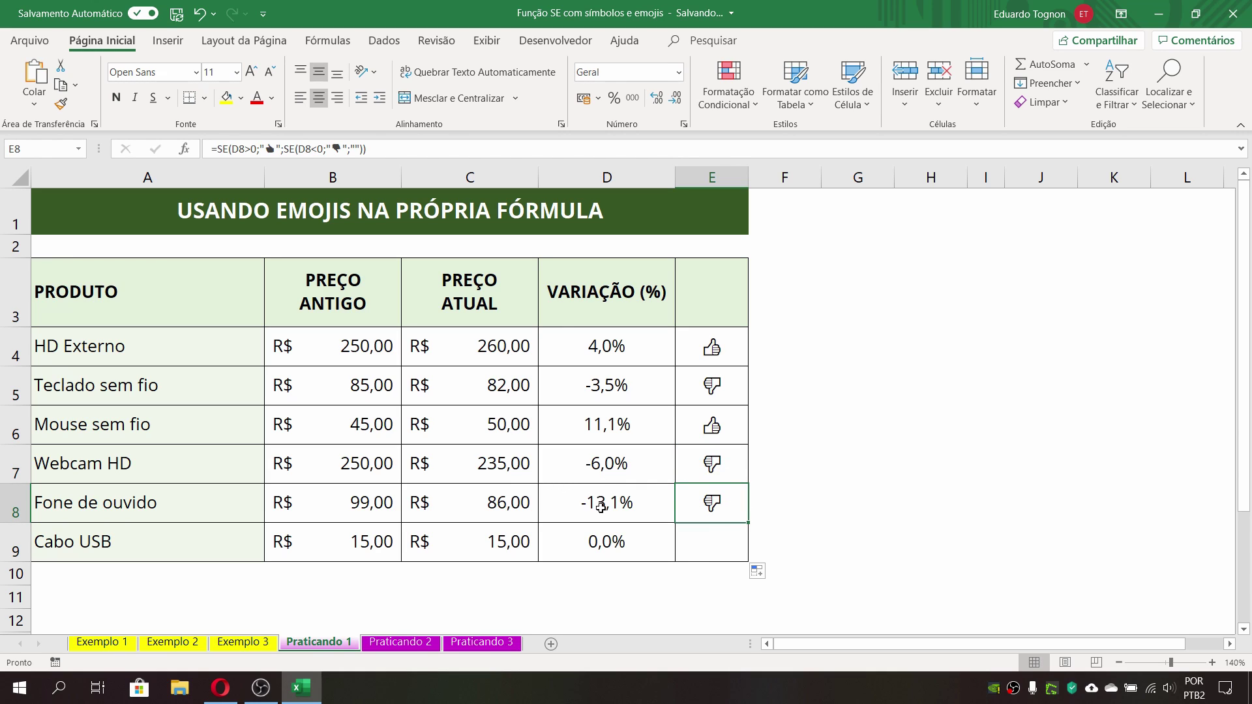
click(693, 547)
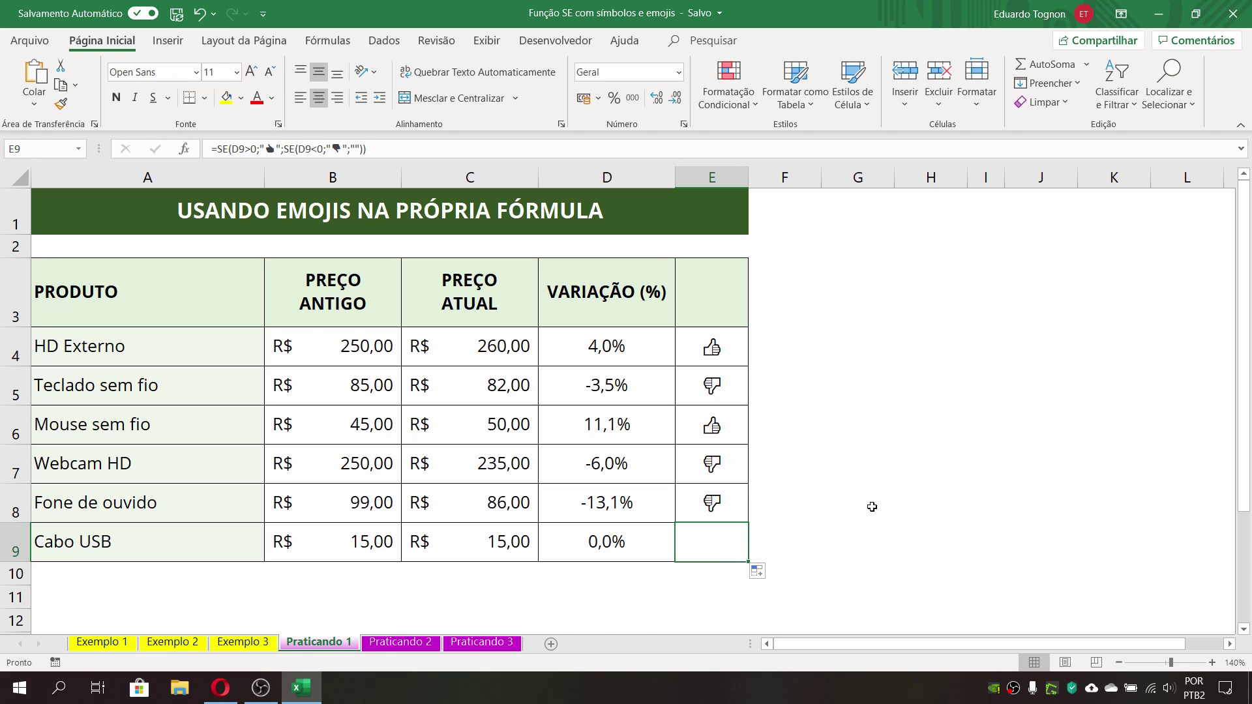
Step: Switch to Opera and back to Excel to compare Emojipedia's coloured Thumbs Down emoji with the emojis in column E
click(224, 691)
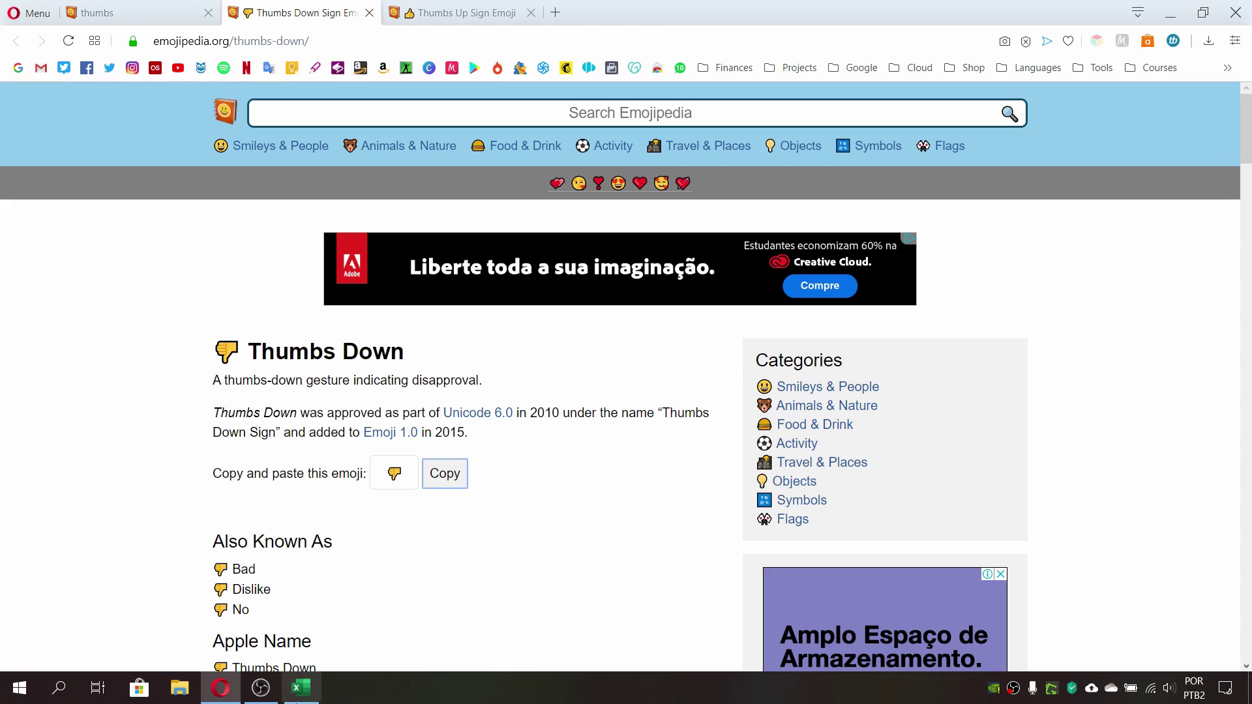
click(302, 689)
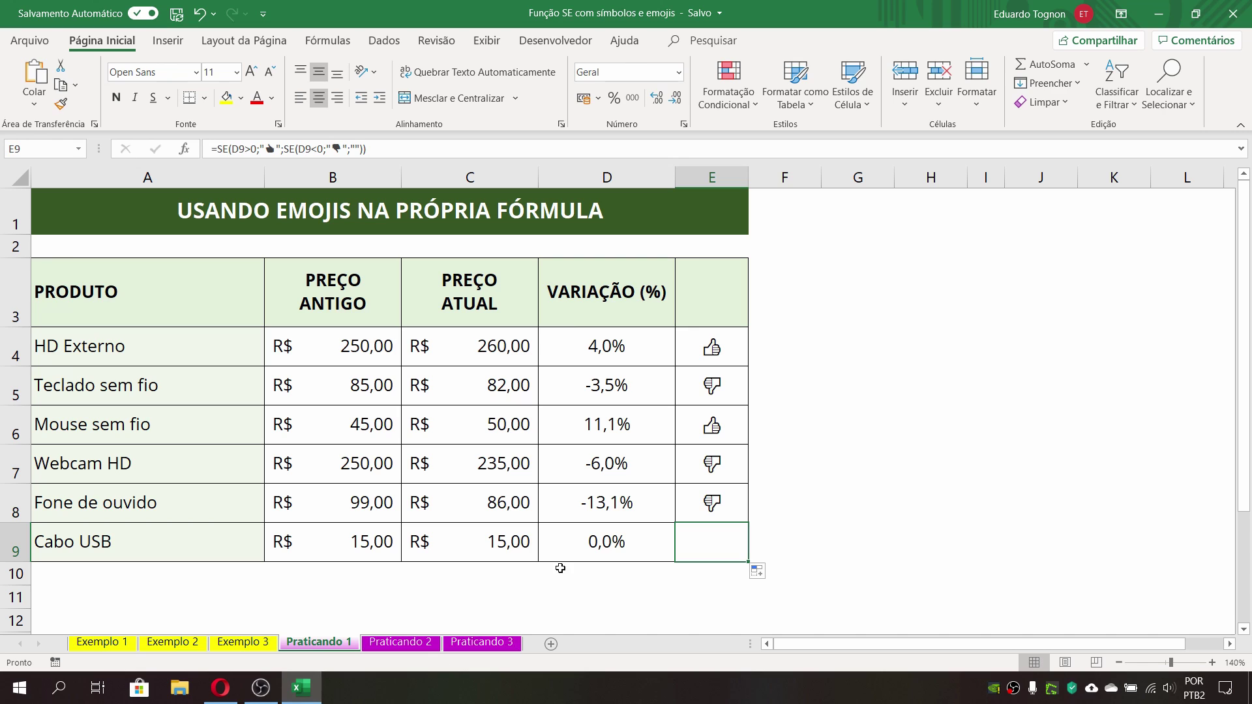
click(222, 691)
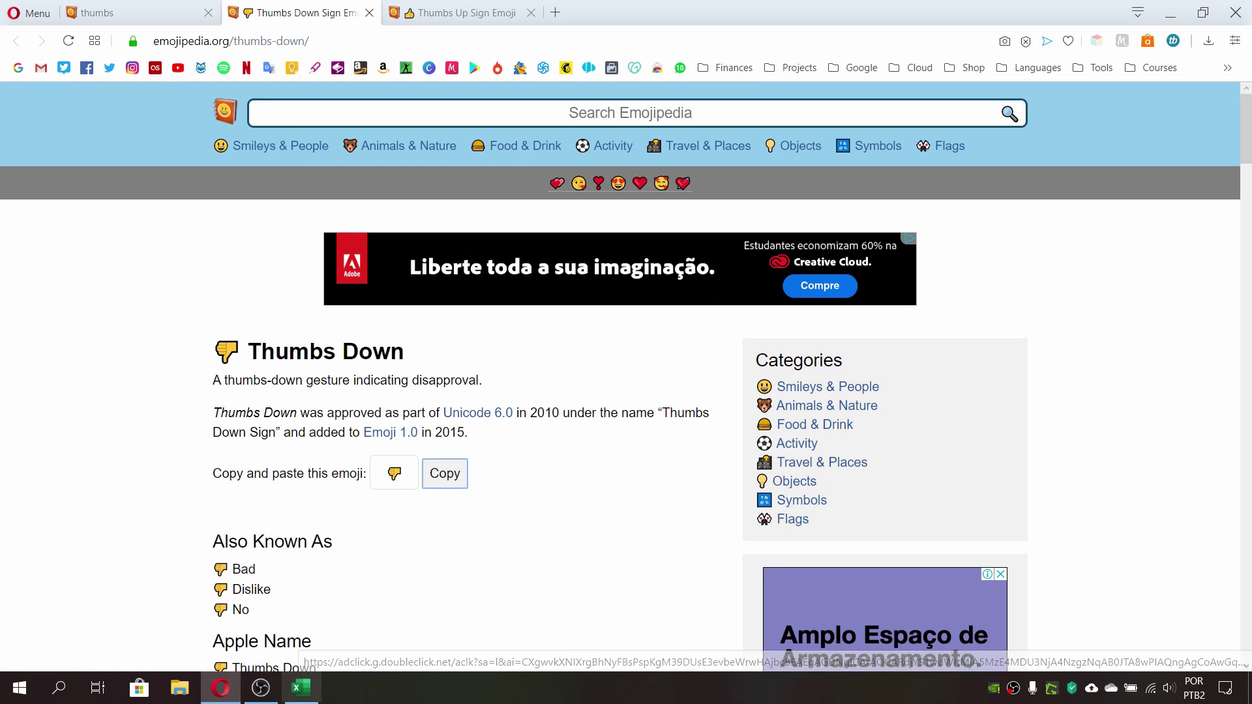
click(302, 689)
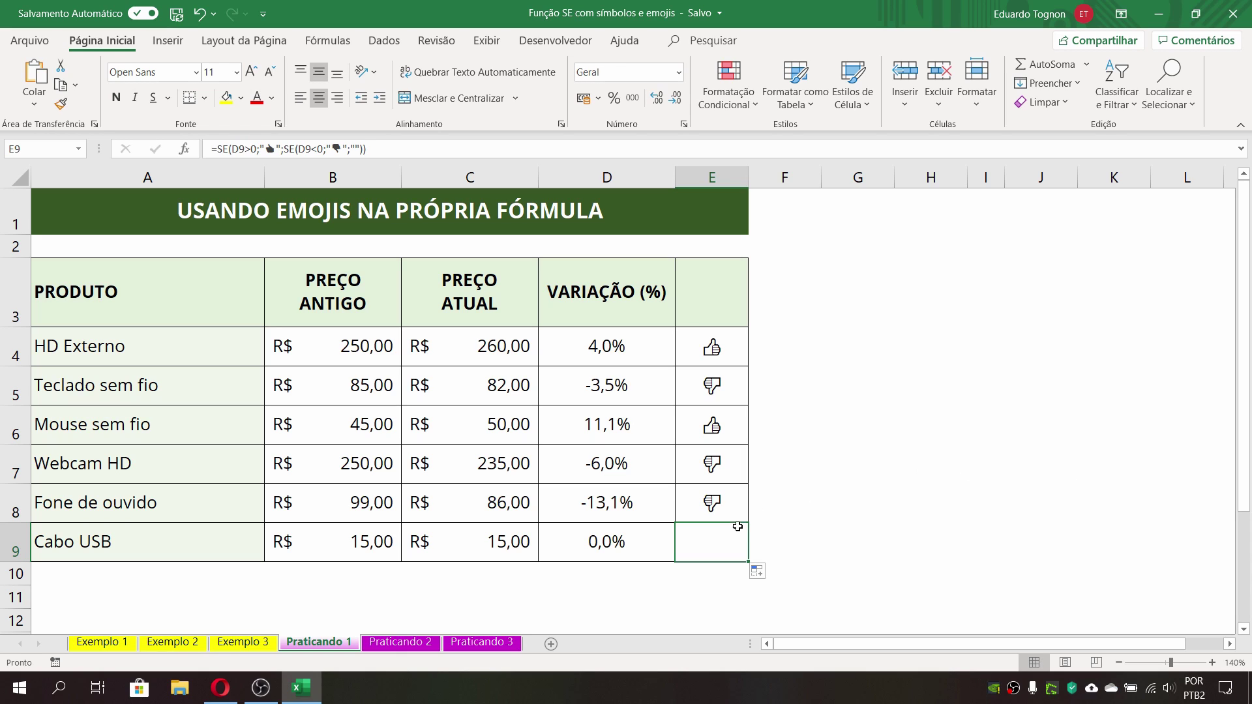
Step: Open the Praticando 2 sheet and select D4, switch to the Opera browser and search Emojipedia for "triangle"
click(402, 643)
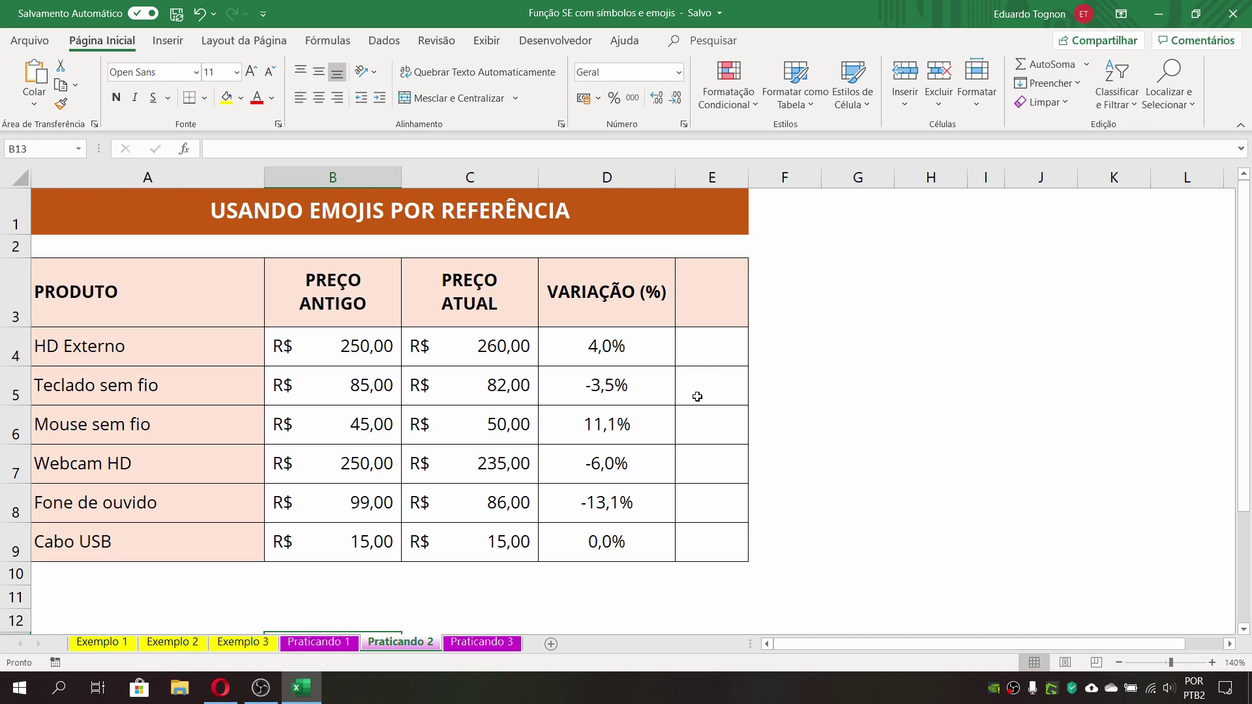
click(613, 336)
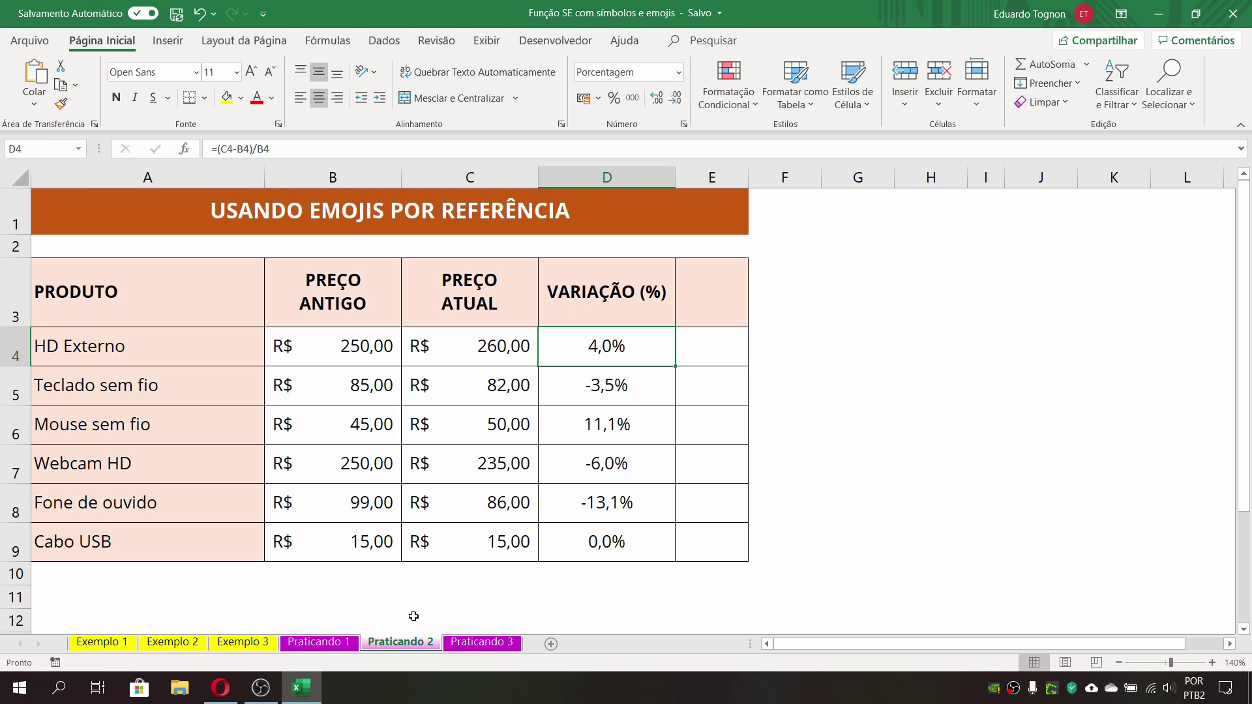
click(221, 688)
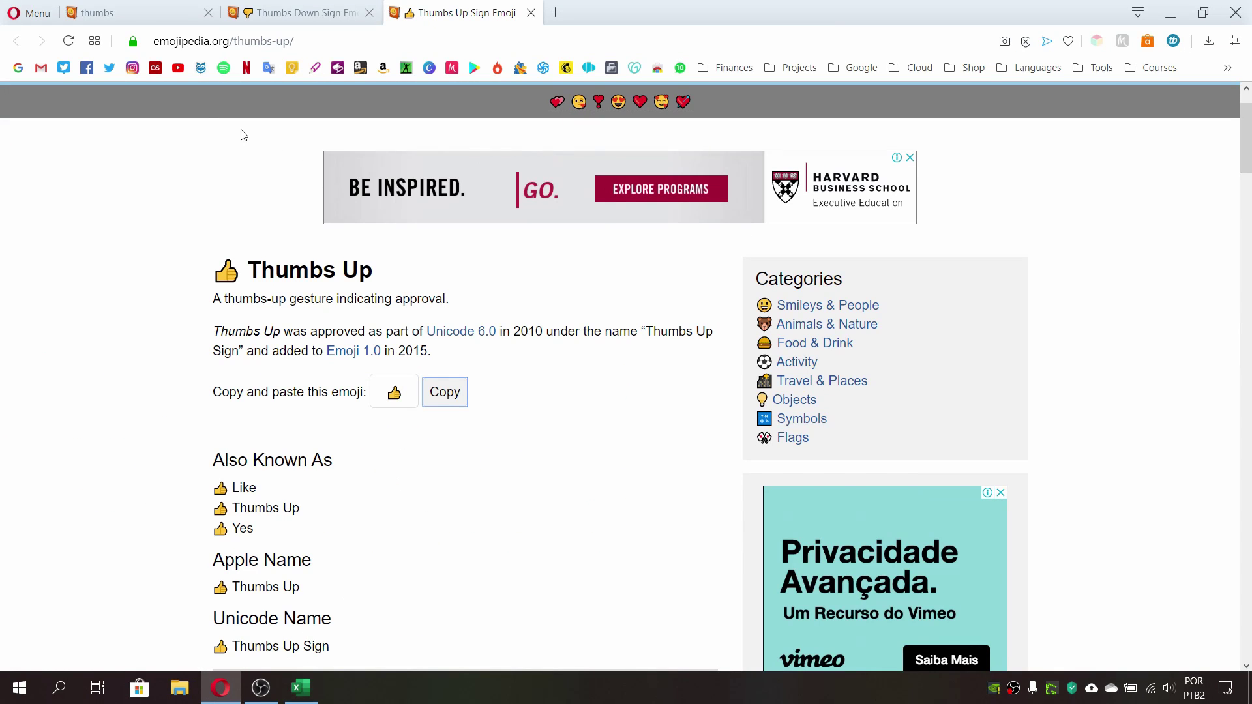
click(113, 10)
double_click(276, 114)
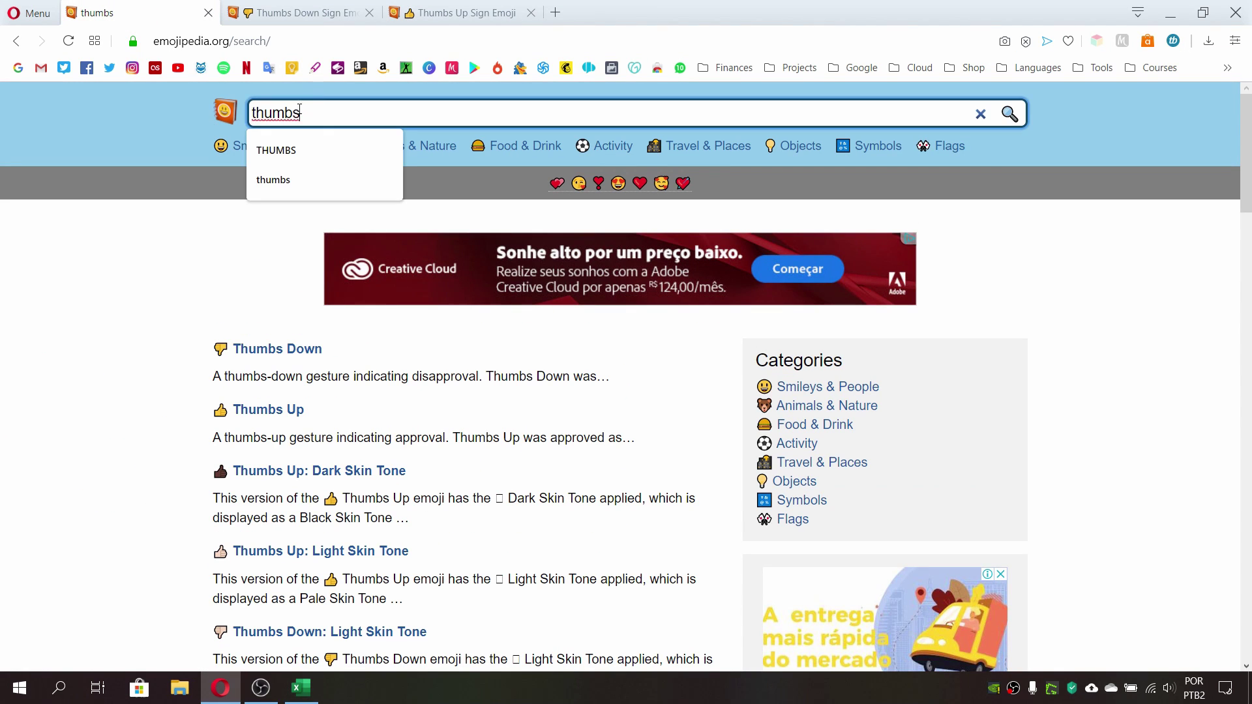
text(tri)
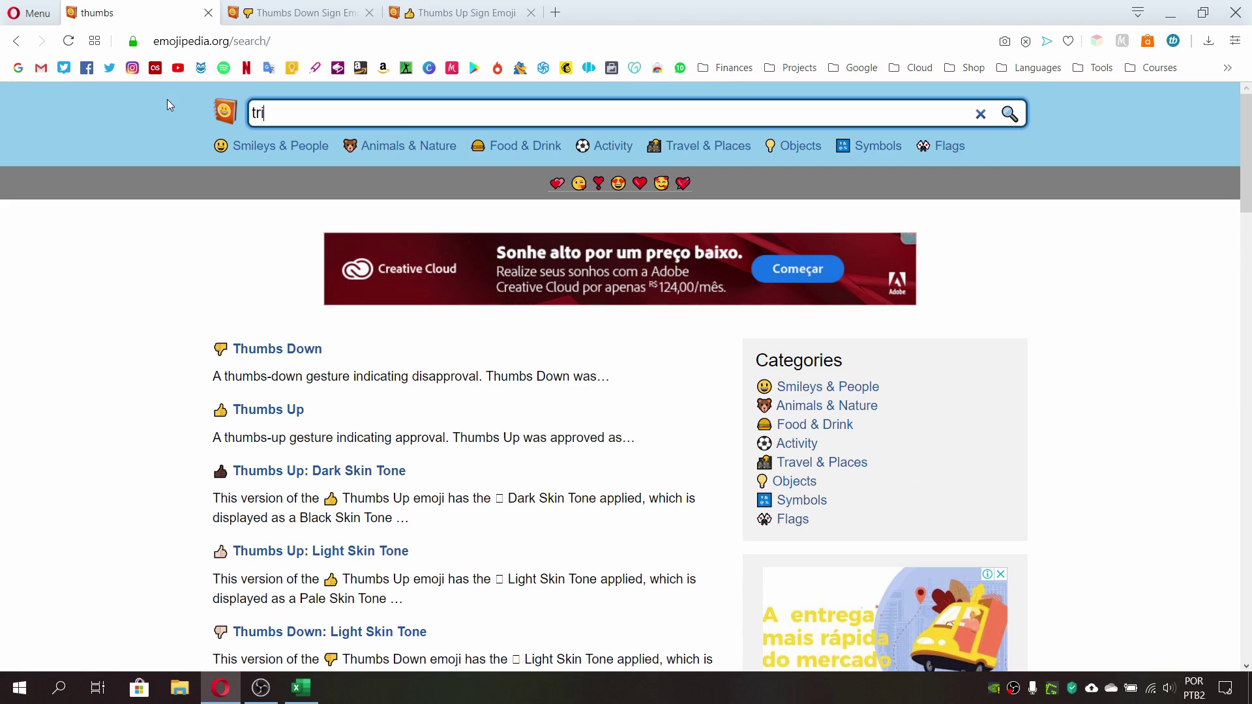
text(angle)
key(Return)
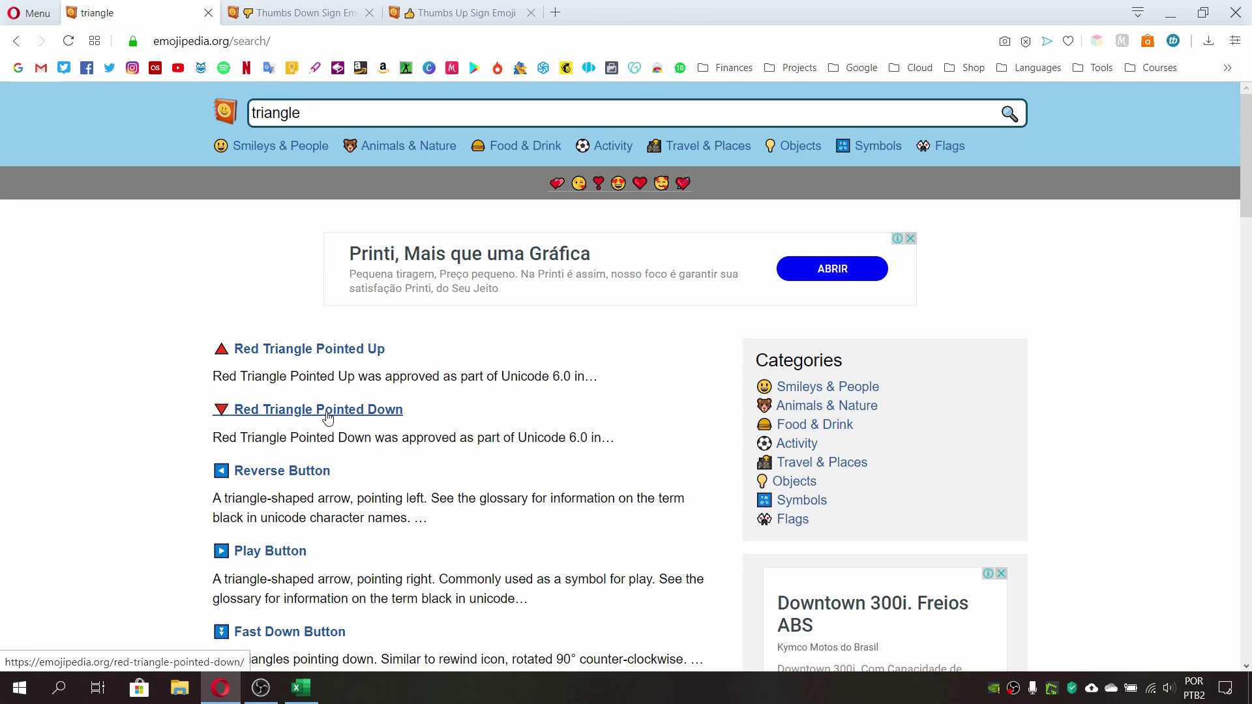
Step: Look through the triangle results and open the Red Triangle Pointed Up and Red Triangle Pointed Down pages in new browser tabs
scroll(163, 431, down, 5)
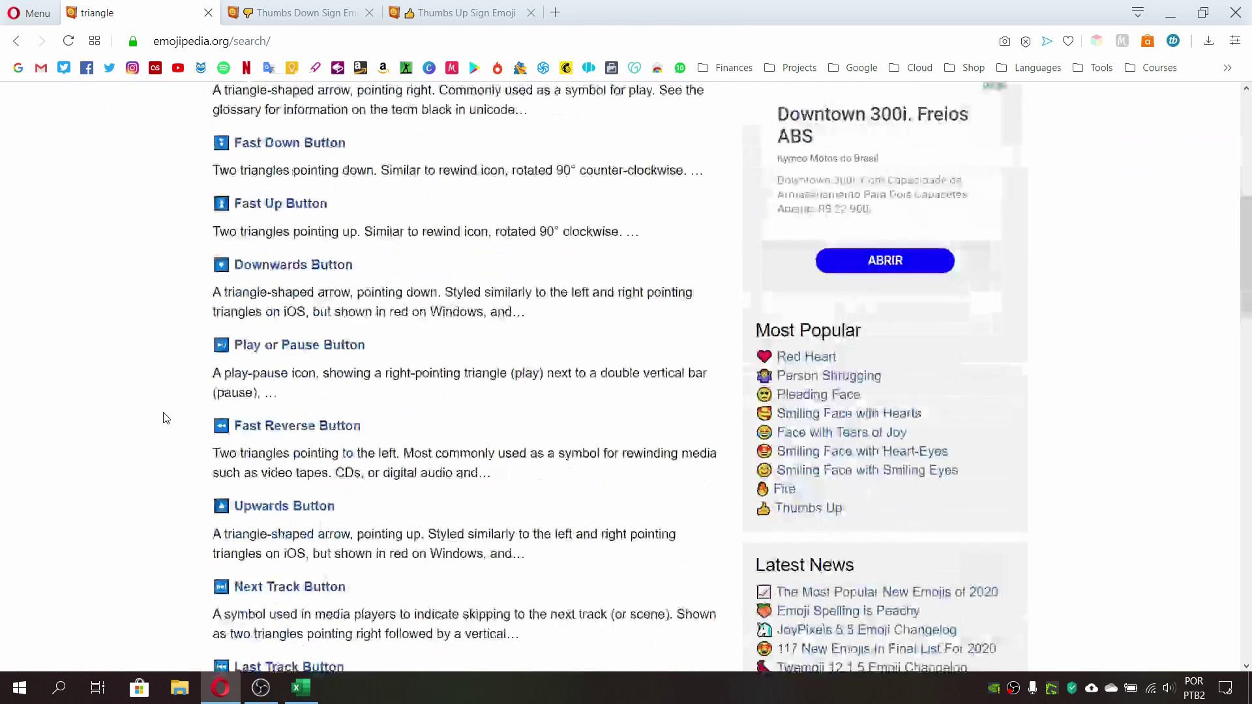
scroll(163, 431, up, 5)
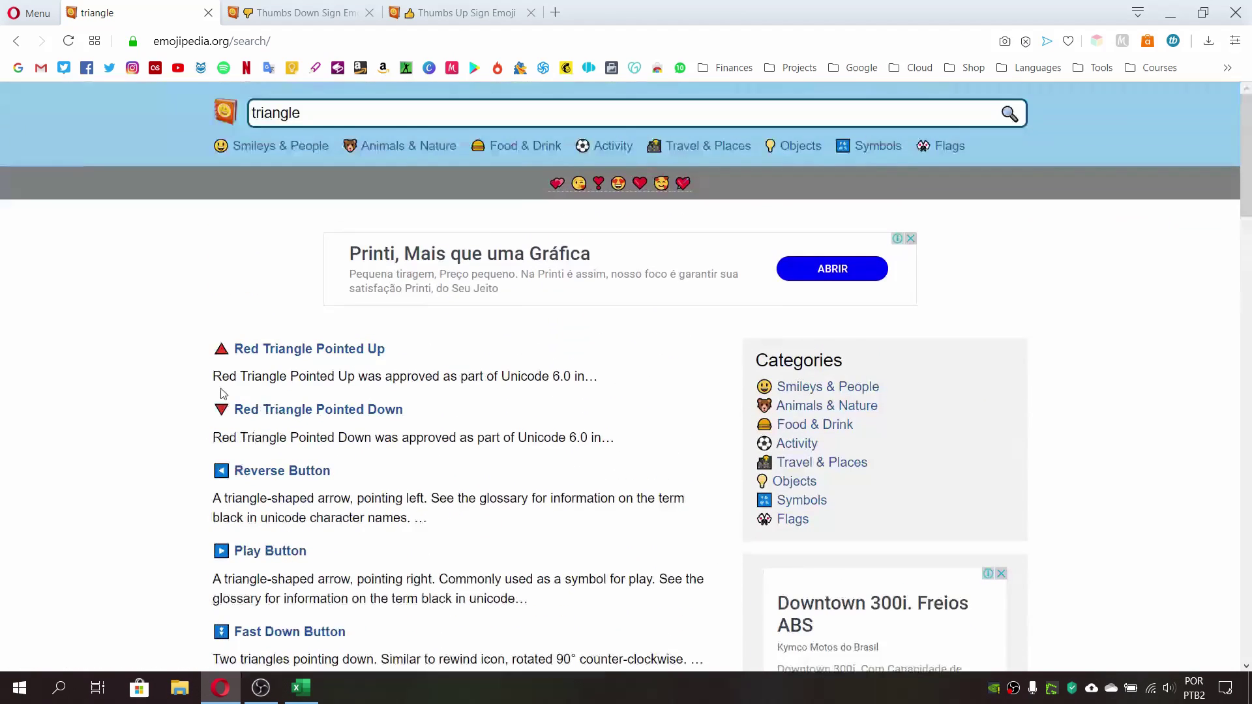
right_click(291, 351)
click(326, 364)
right_click(300, 411)
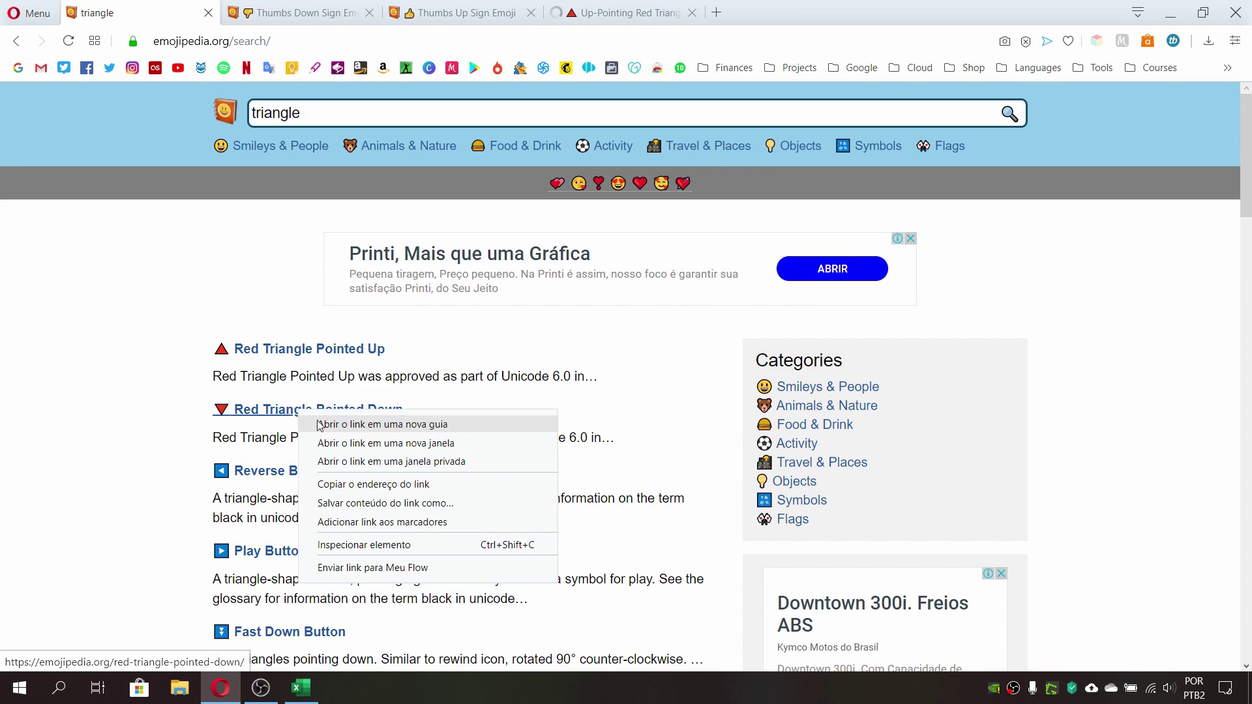
click(319, 424)
Step: Copy the Red Triangle Pointed Up emoji from its Emojipedia page, switch to Excel and paste it into J4 of Praticando 2
click(625, 8)
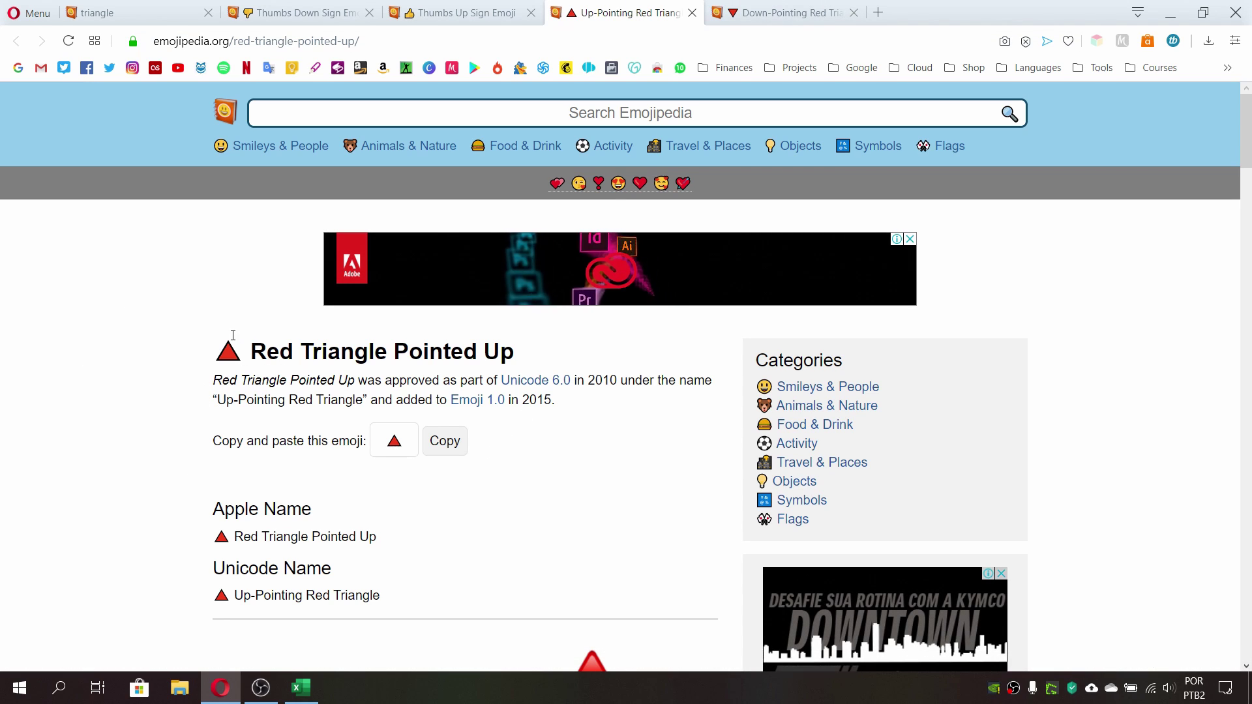
click(445, 444)
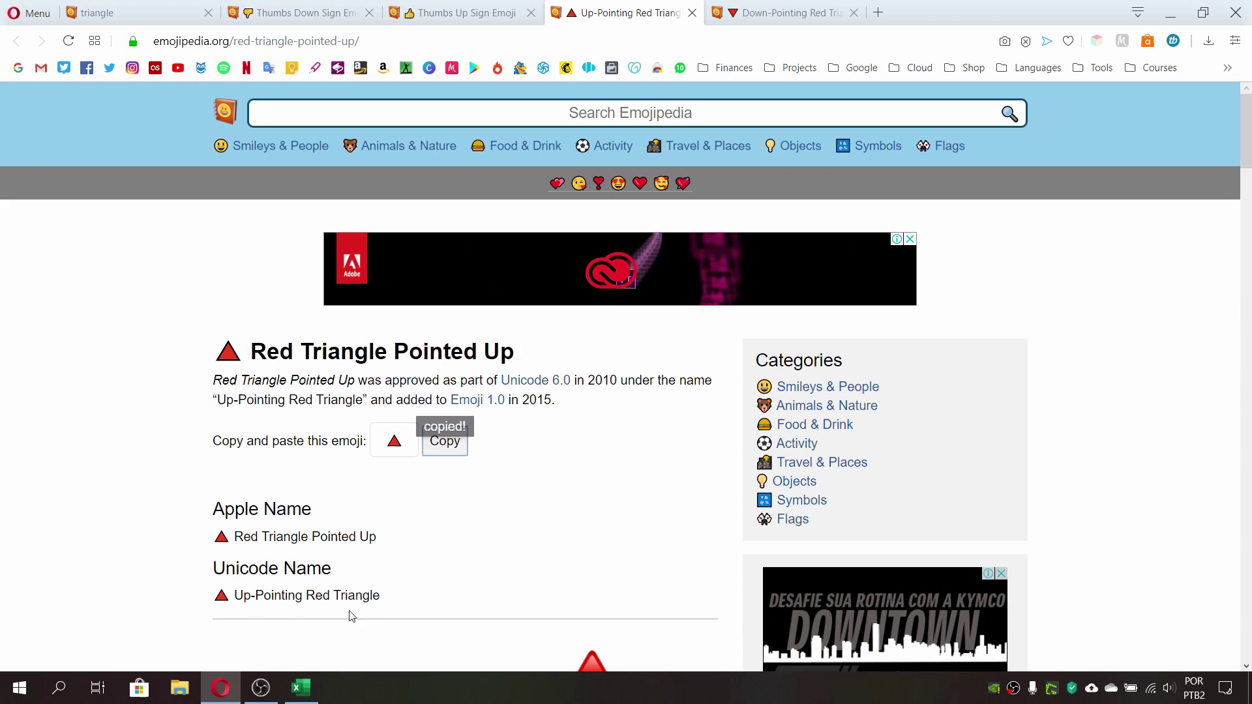
click(300, 688)
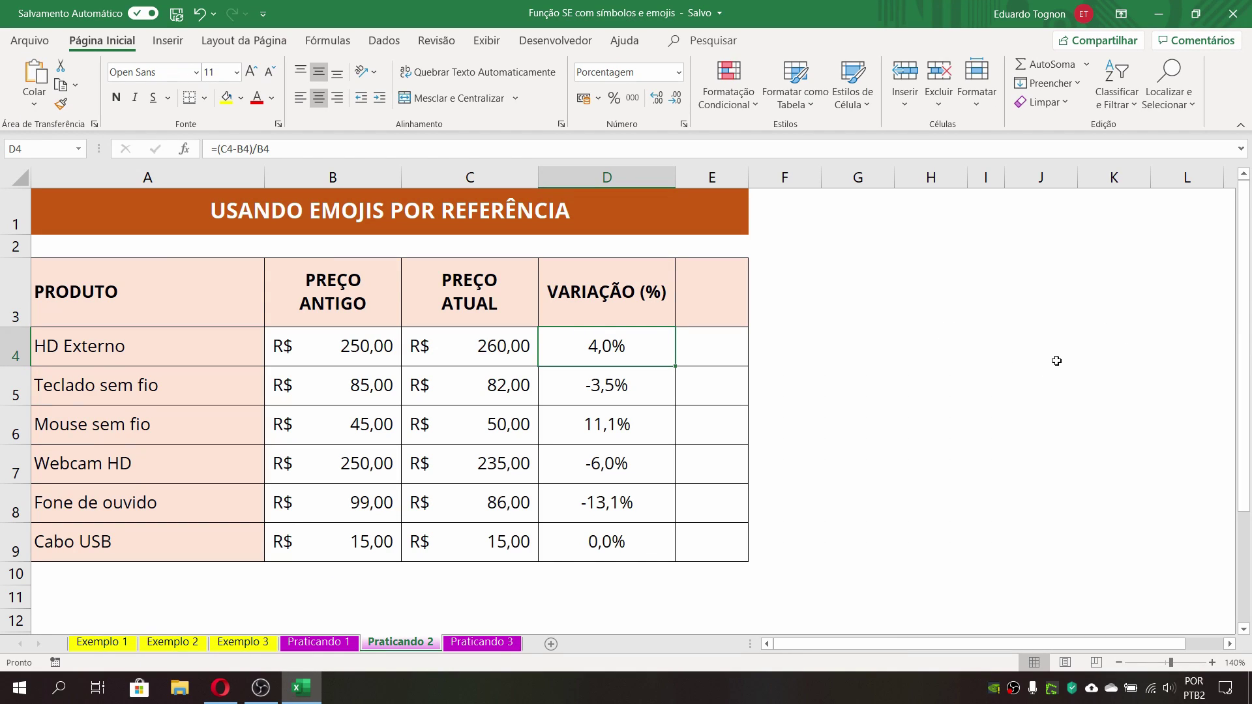
click(1048, 336)
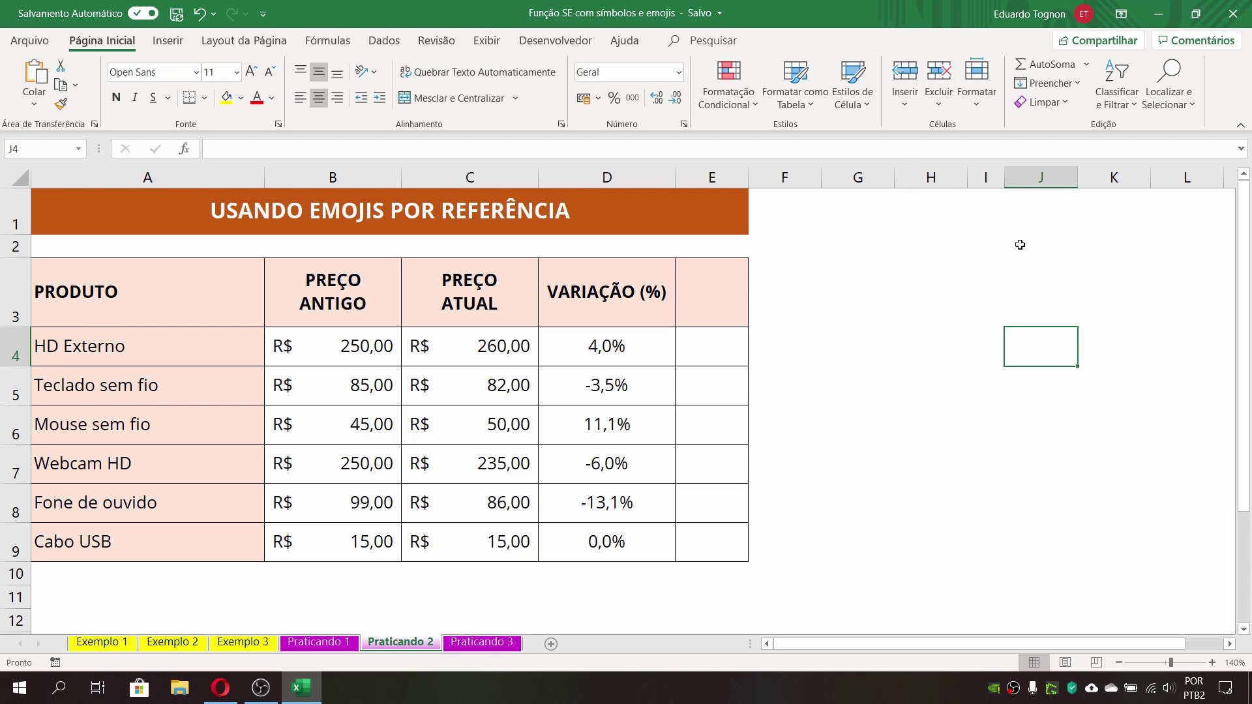
right_click(1022, 178)
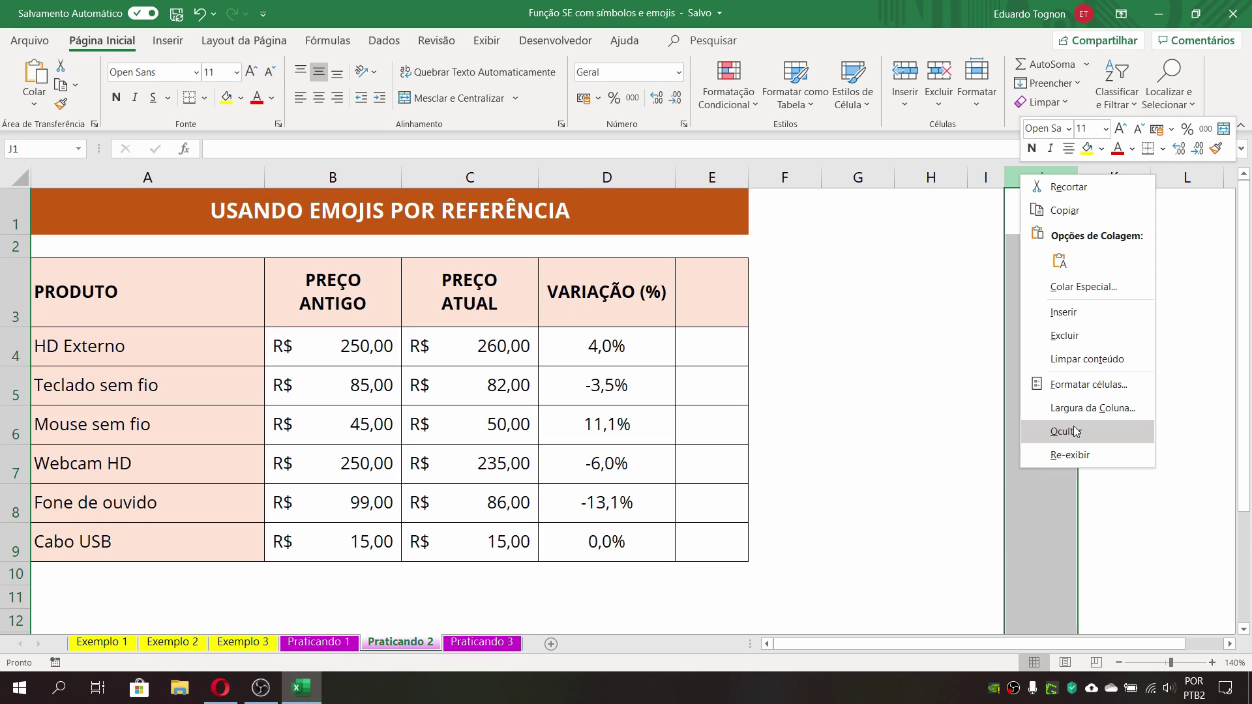
key(Escape)
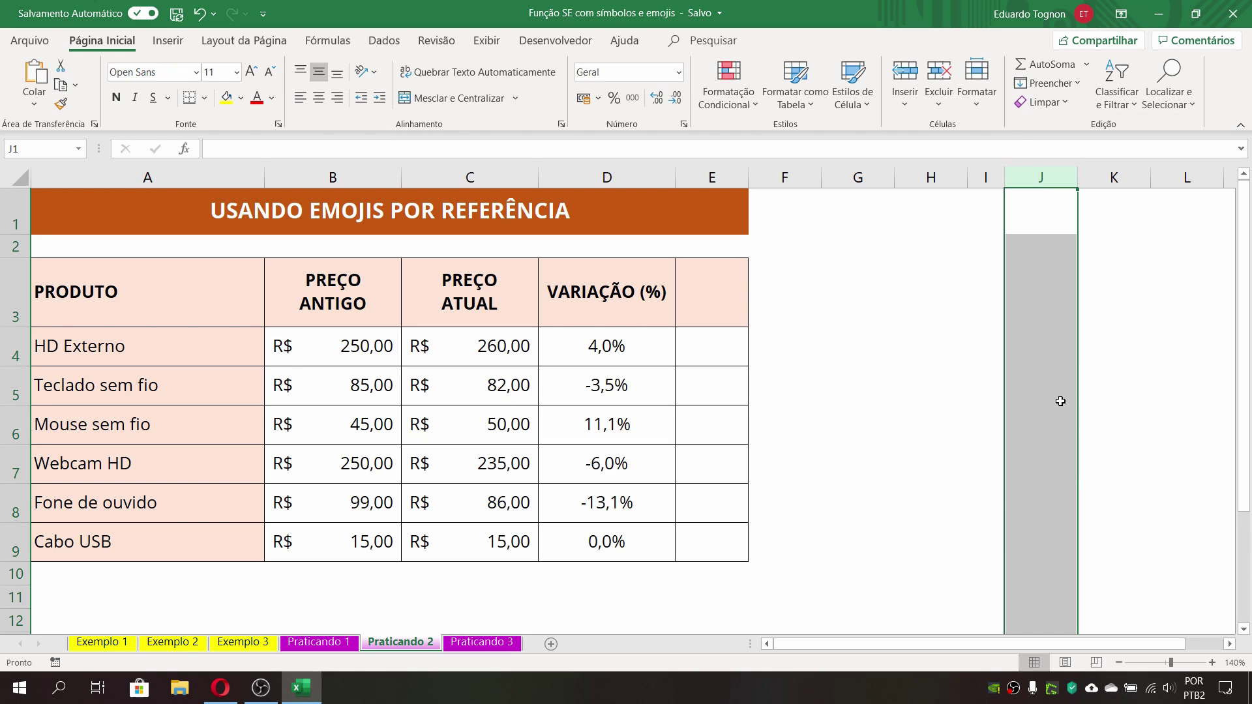
click(1044, 336)
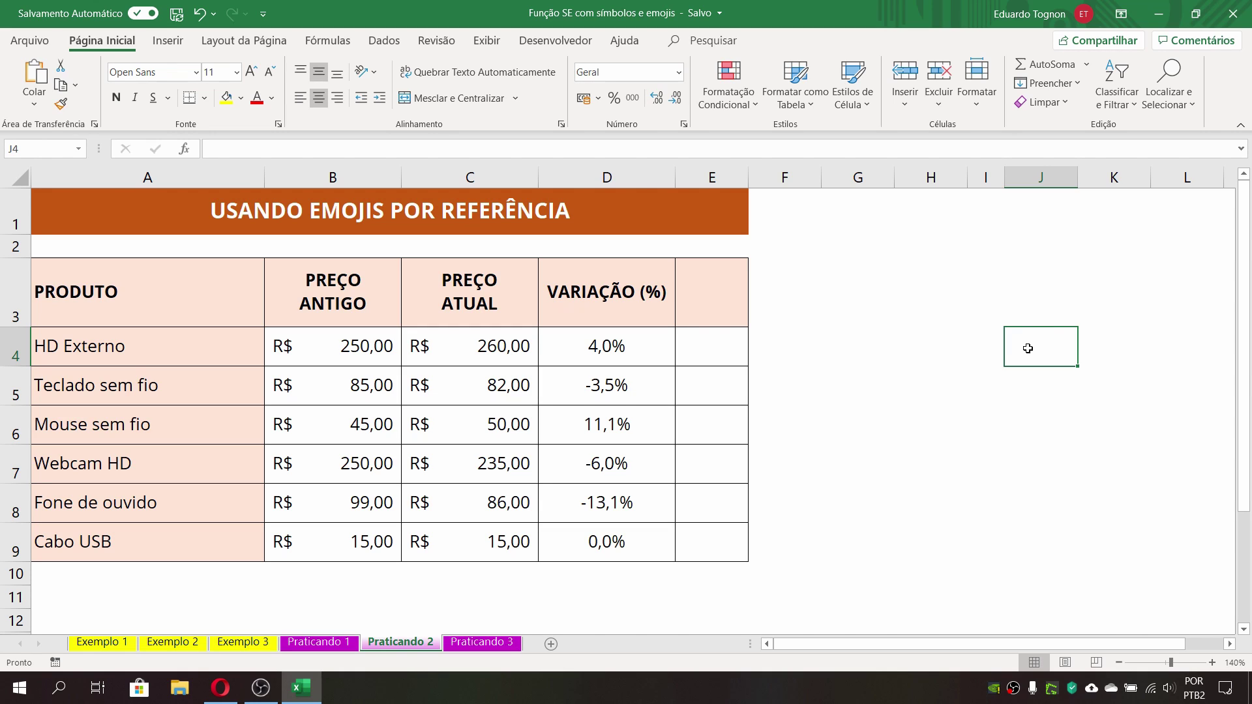
click(34, 75)
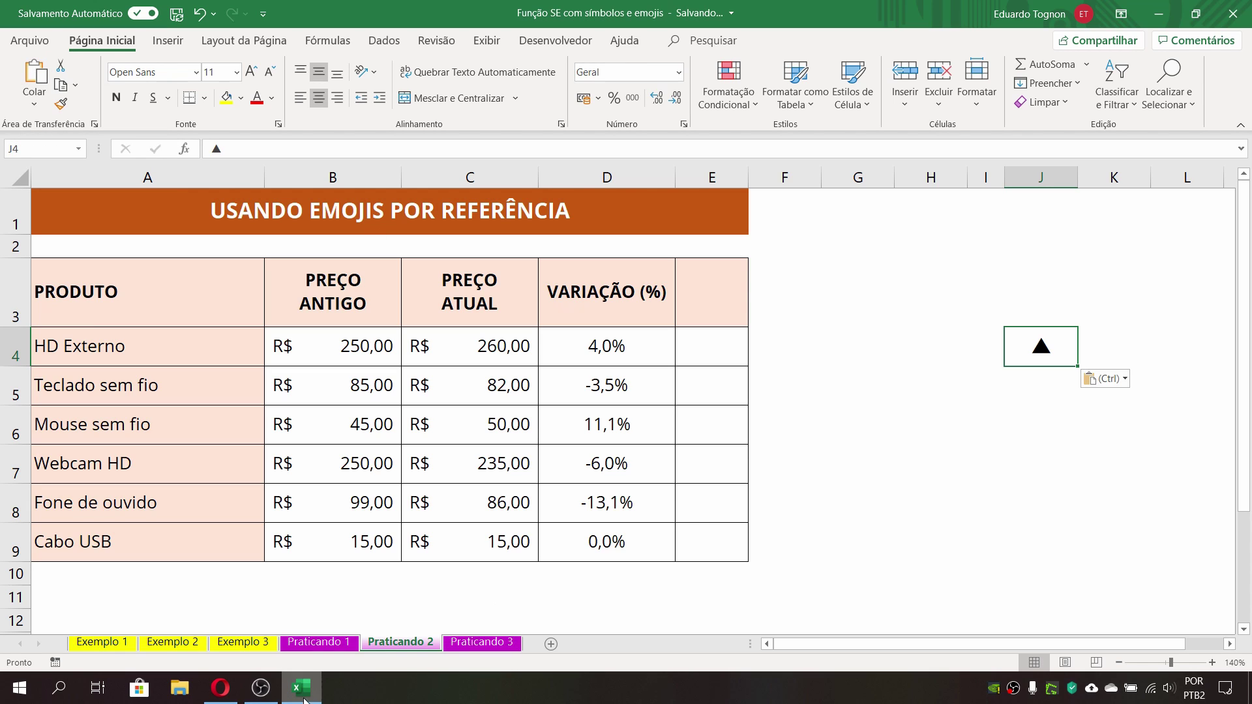
Step: Copy the Red Triangle Pointed Down emoji from its Emojipedia page in Opera and paste it into J5 back in Excel
click(221, 689)
key(ctrl+Tab)
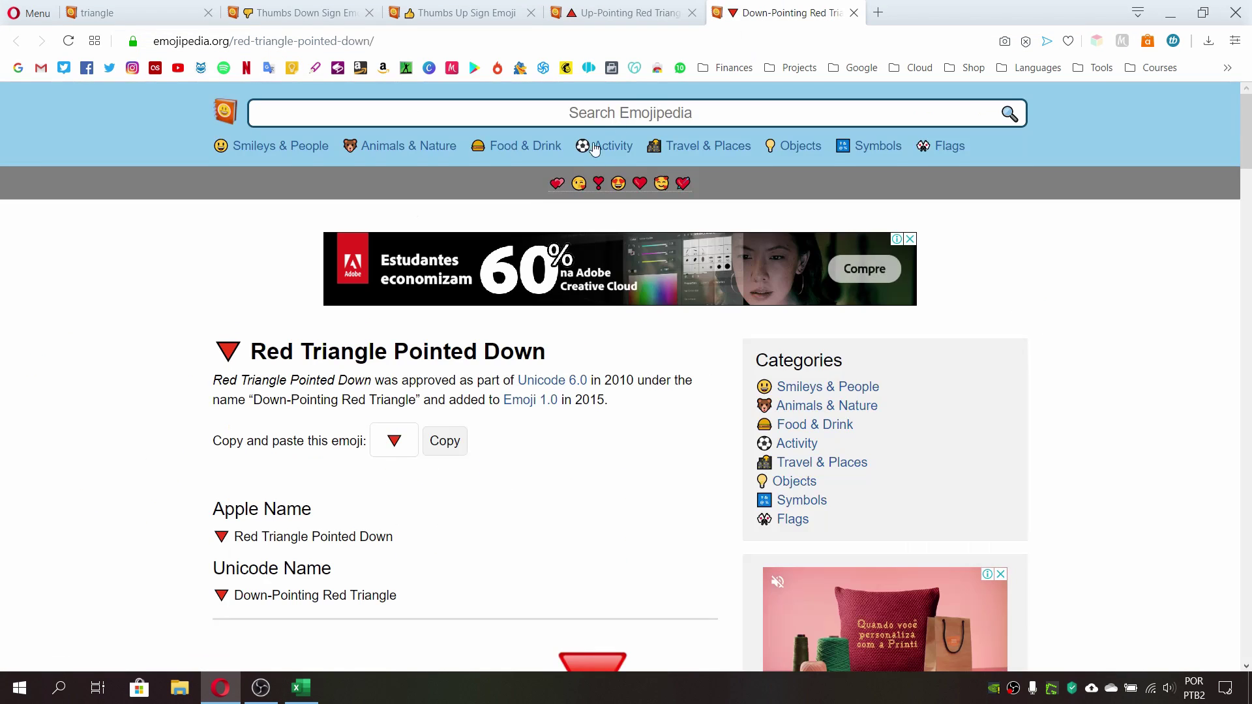
click(445, 441)
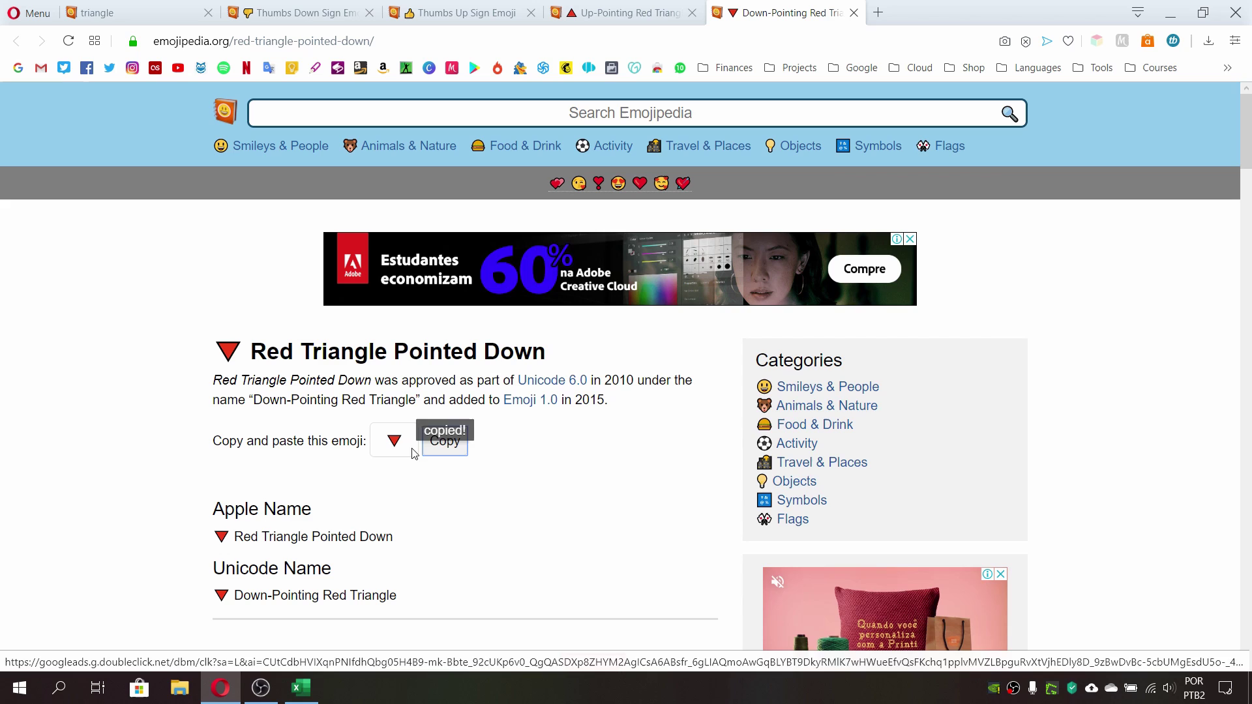
click(302, 689)
click(1040, 381)
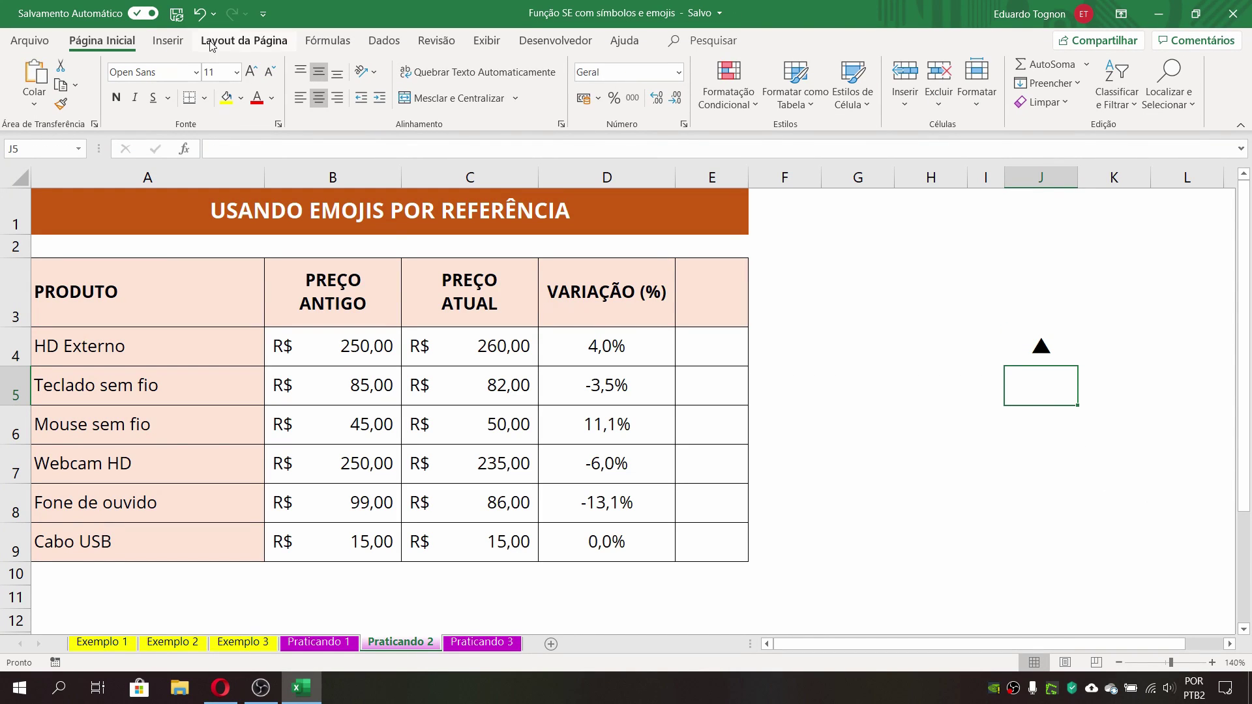
click(34, 78)
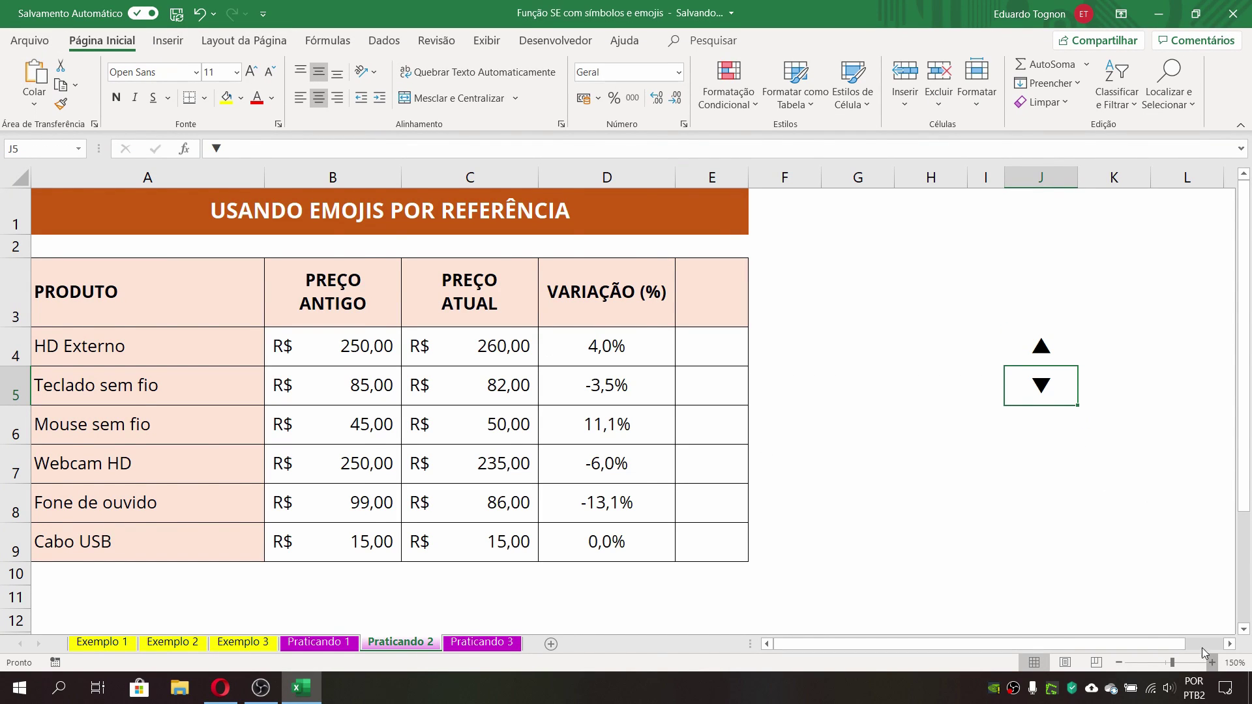
Step: Restore the sheet zoom to 140% and check the pasted triangle symbols in J4 and J5
click(1119, 663)
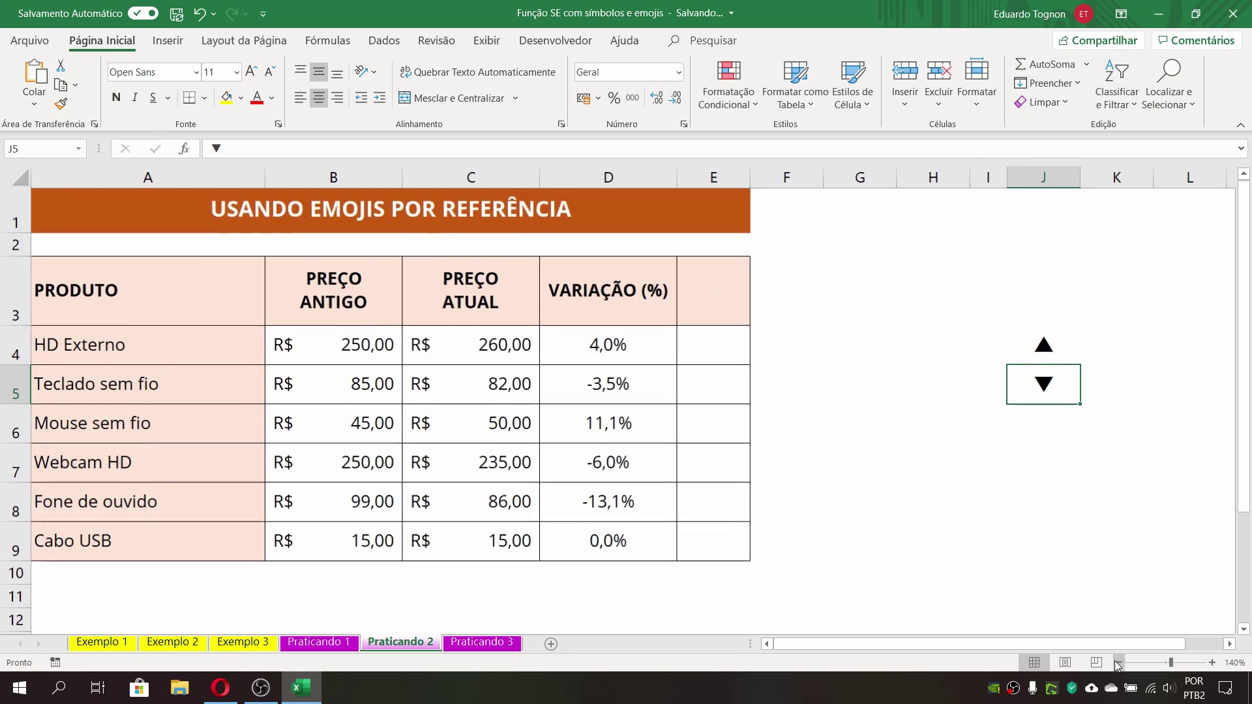
click(1017, 356)
click(1035, 383)
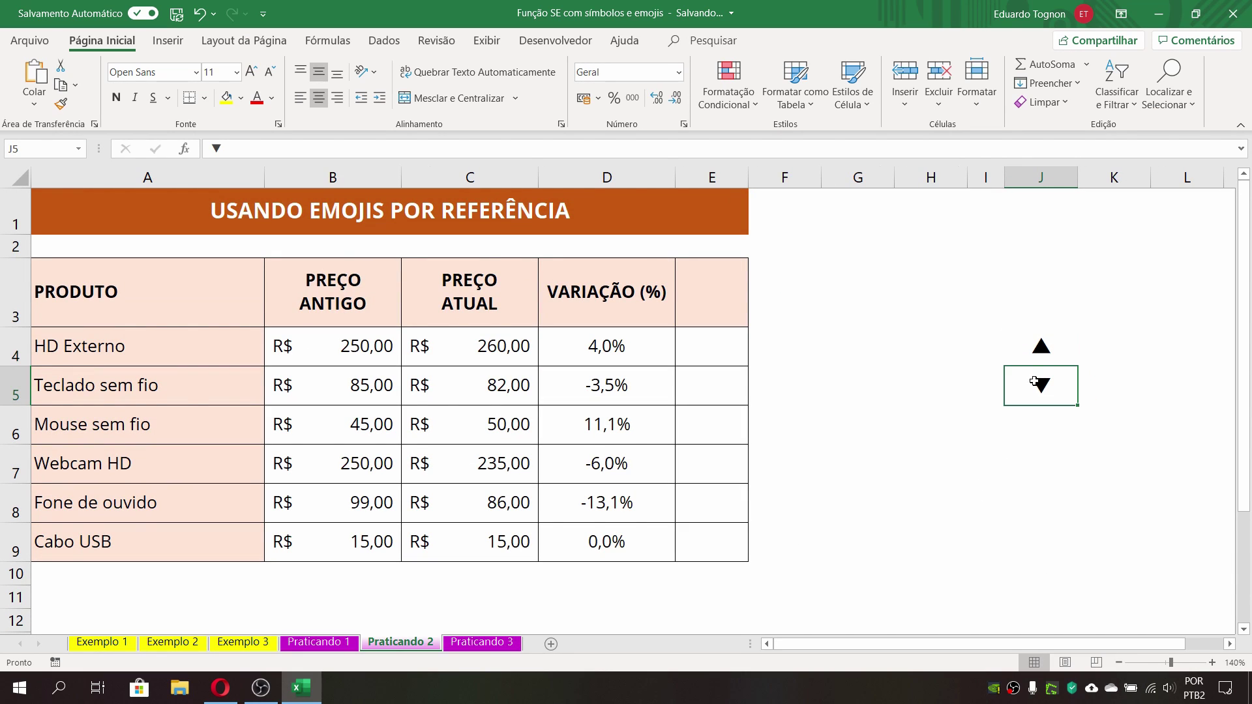
click(1023, 330)
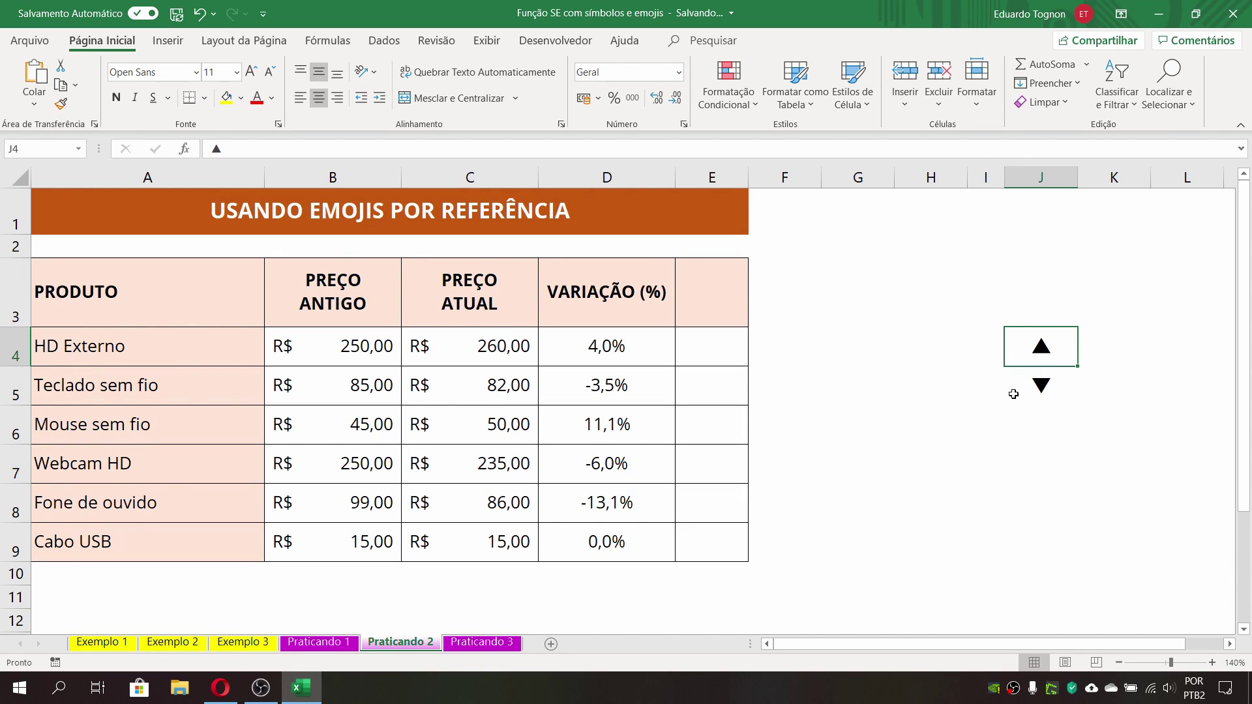
Step: Start an SE formula in E4 with the logical test D4>0, up to the value-if-true argument
click(699, 344)
text(=)
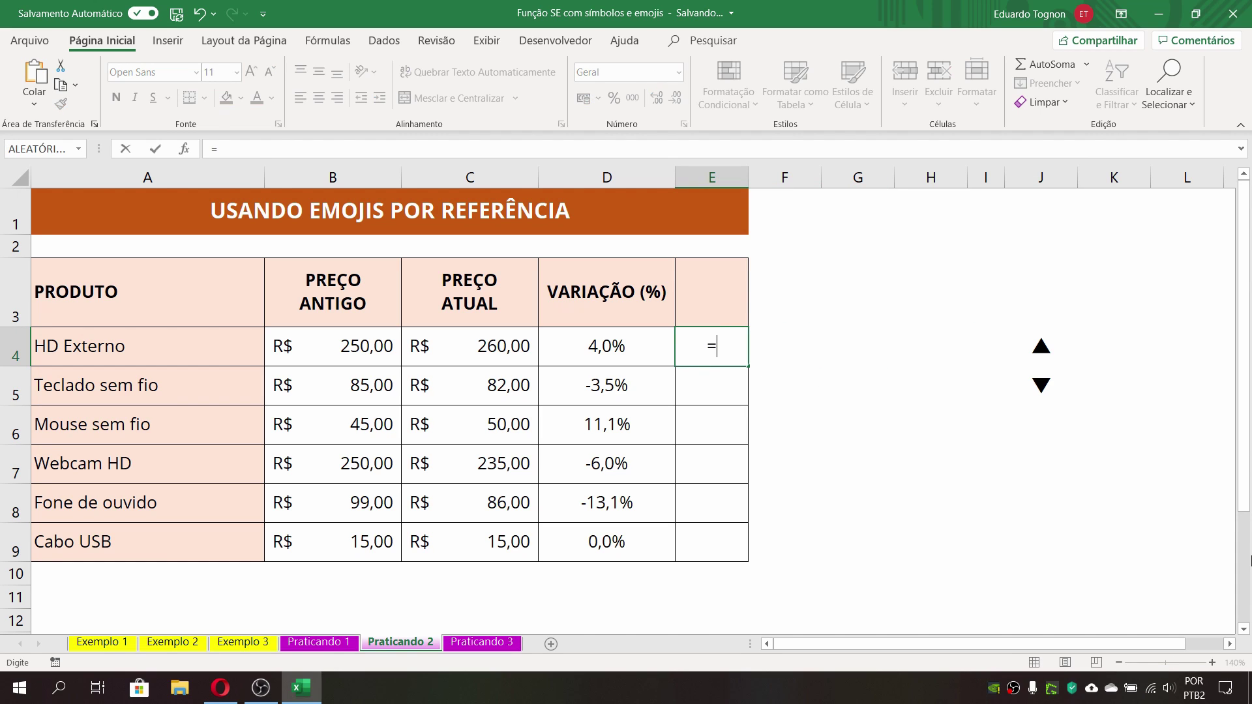
text(se()
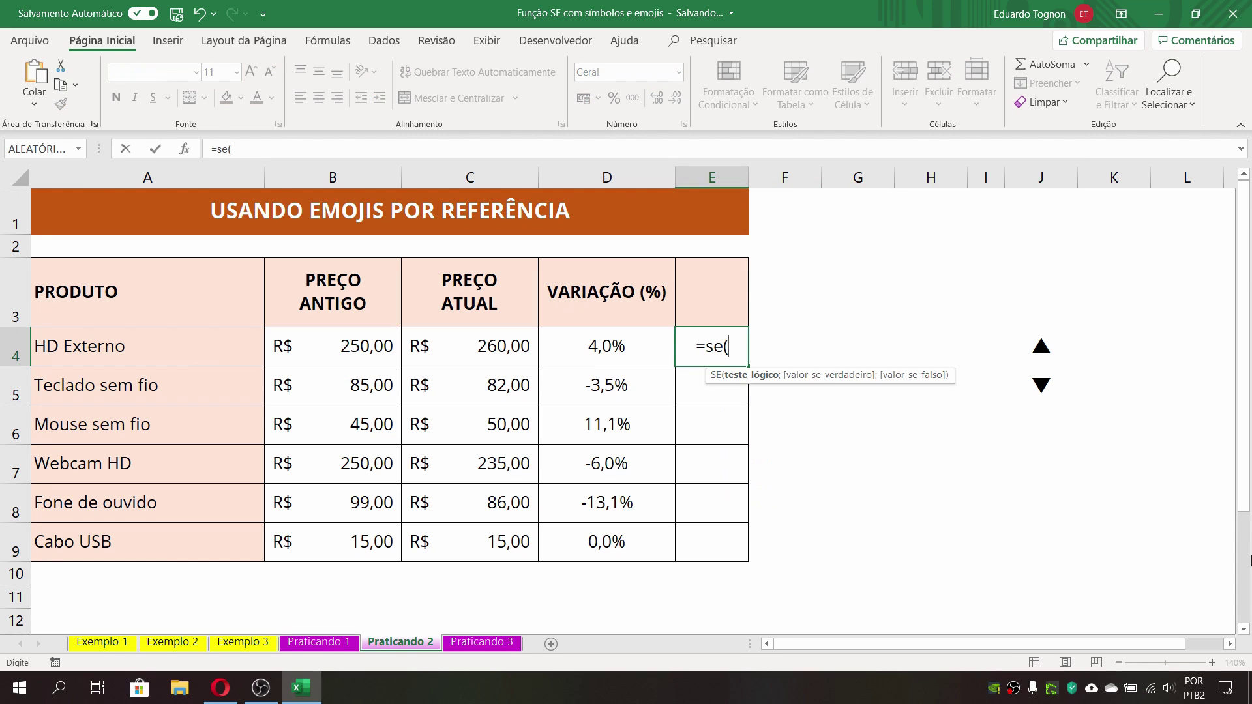
click(620, 346)
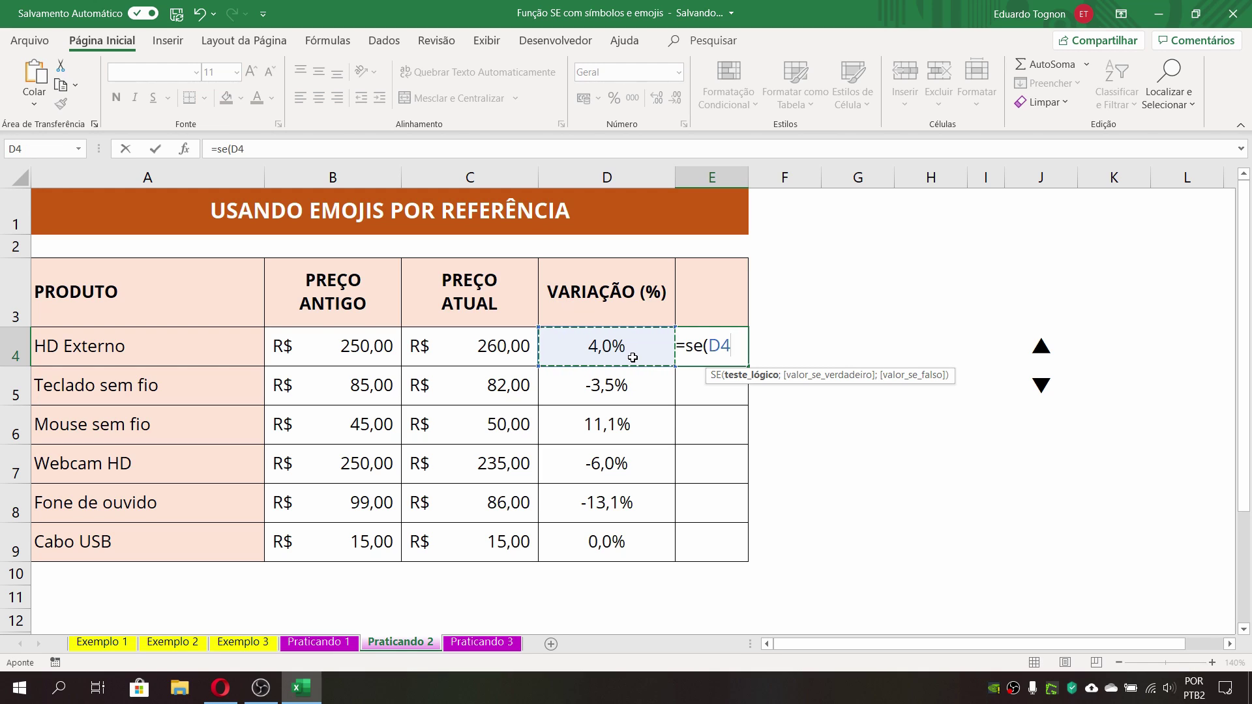
text(>0)
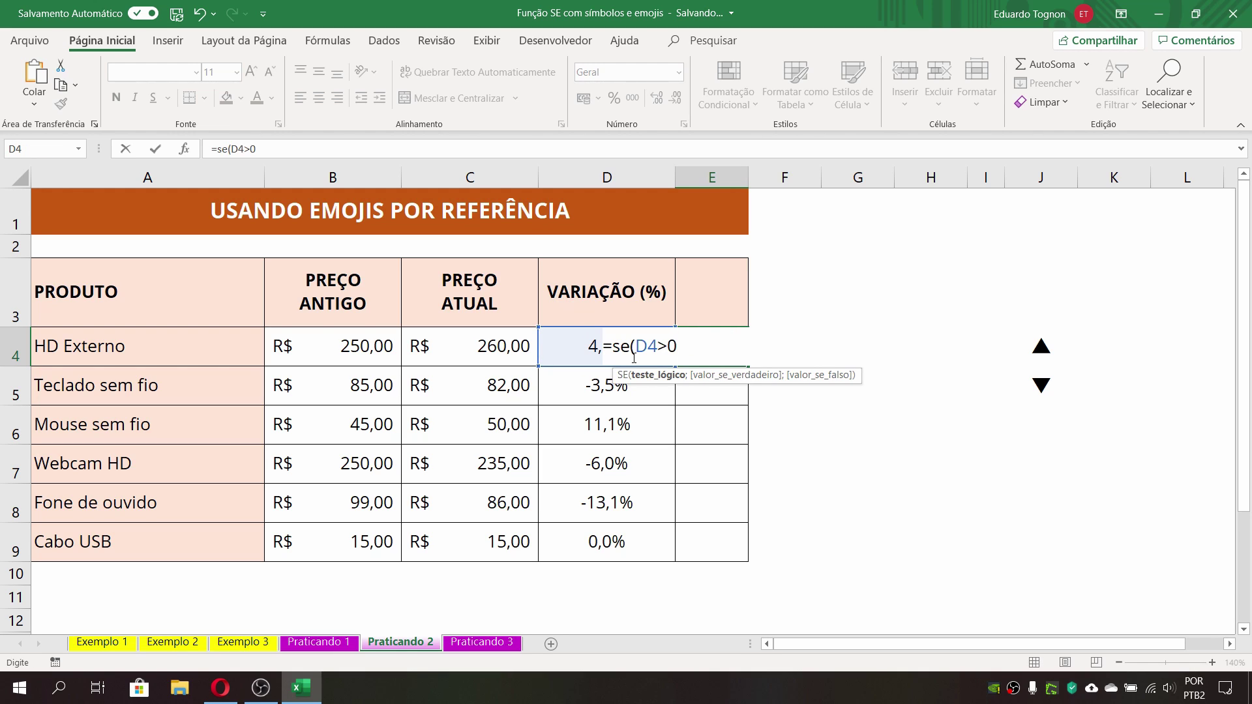
text(;)
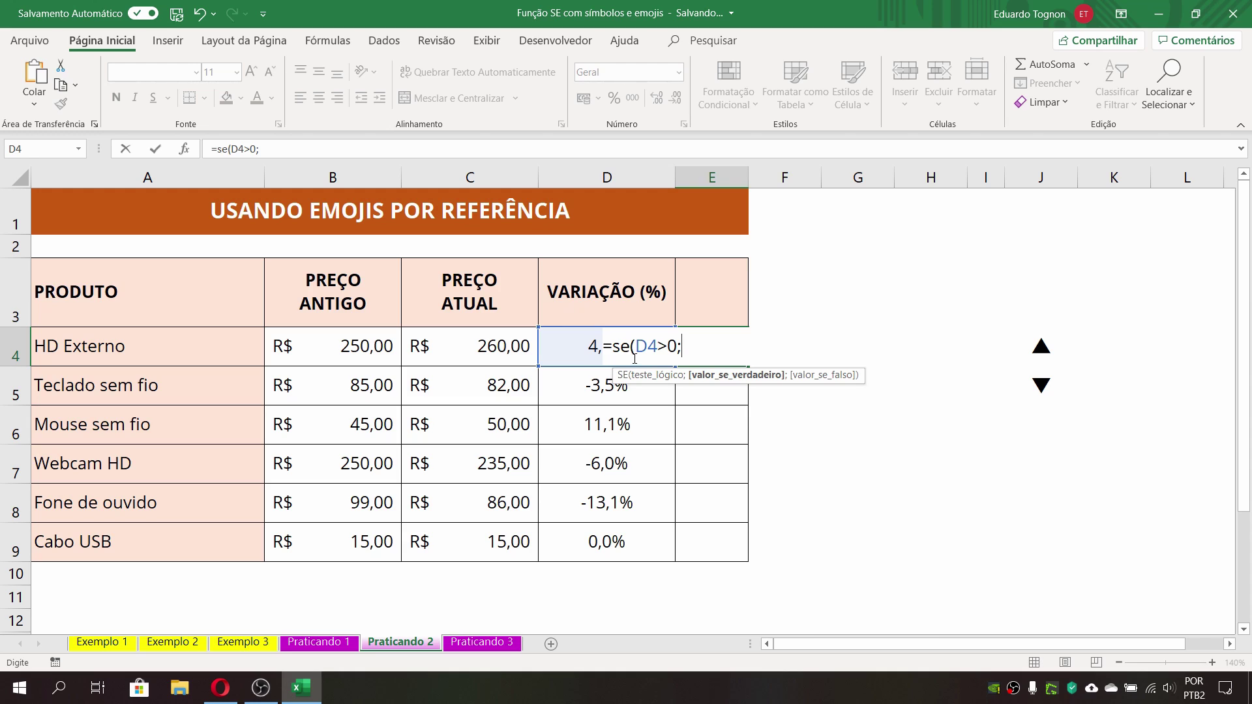
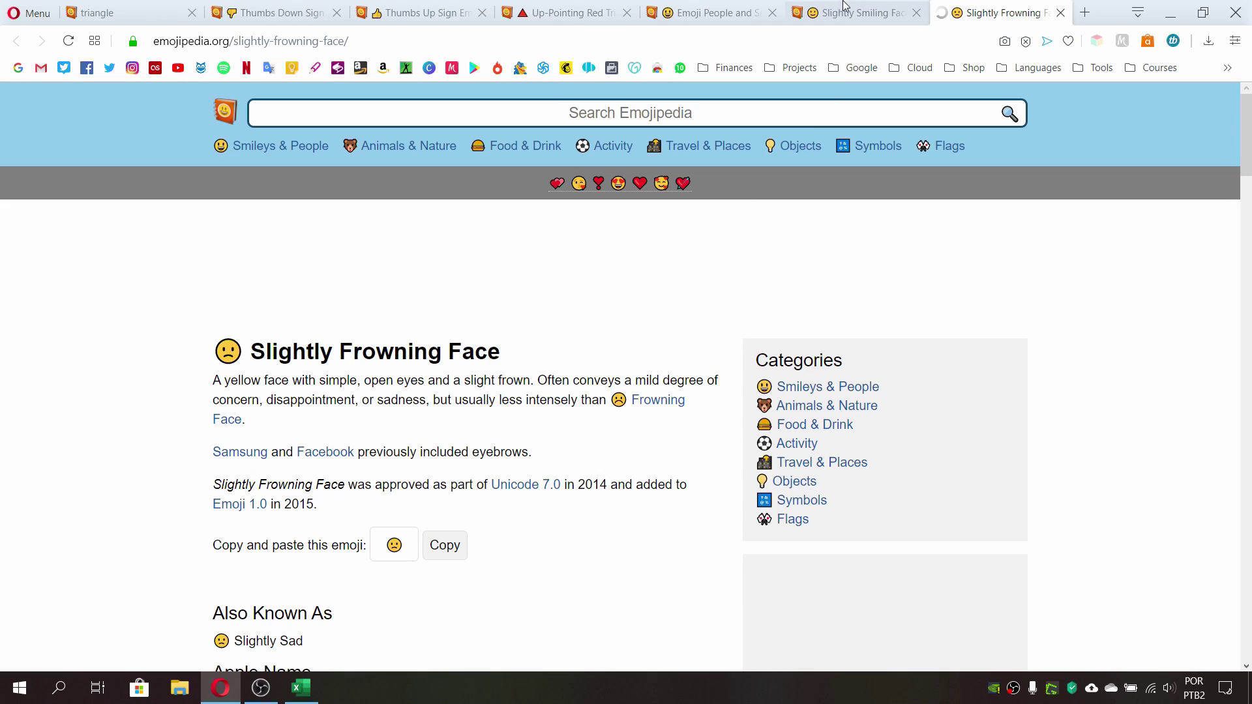
Step: Copy the Slightly Smiling Face emoji from its Emojipedia page, switch to Excel and paste it into J4 of Praticando 2
click(443, 516)
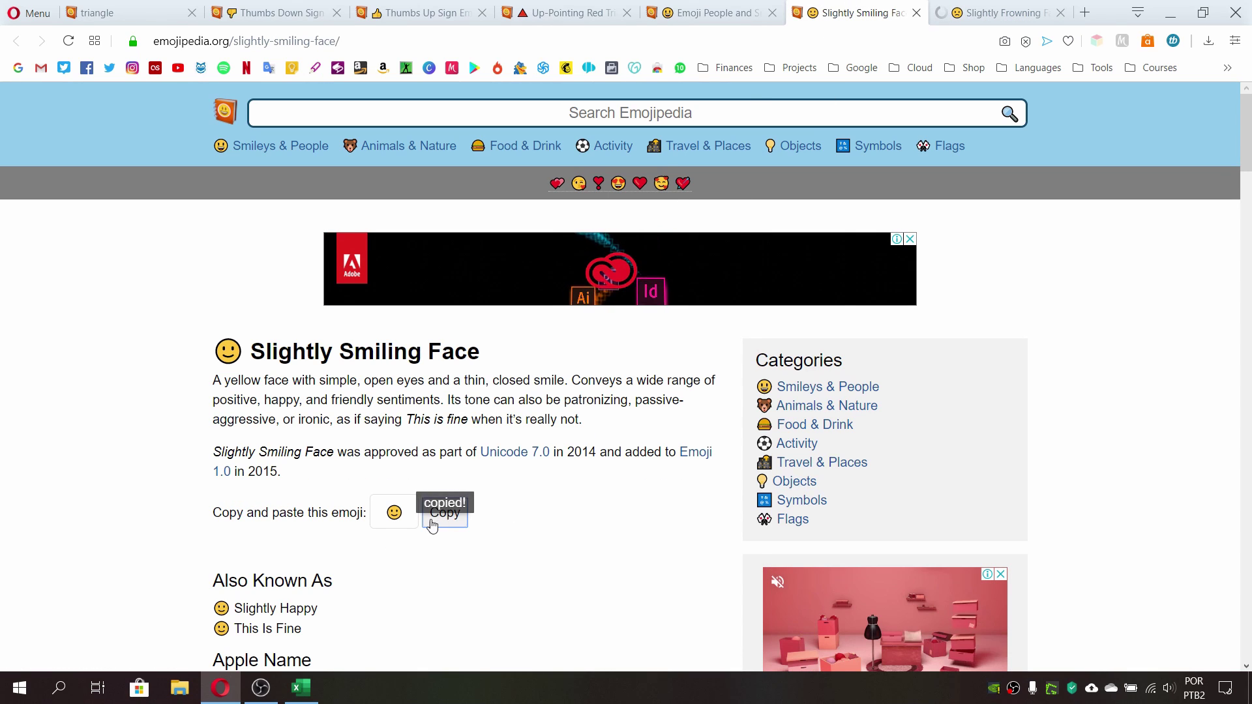
key(alt+Tab)
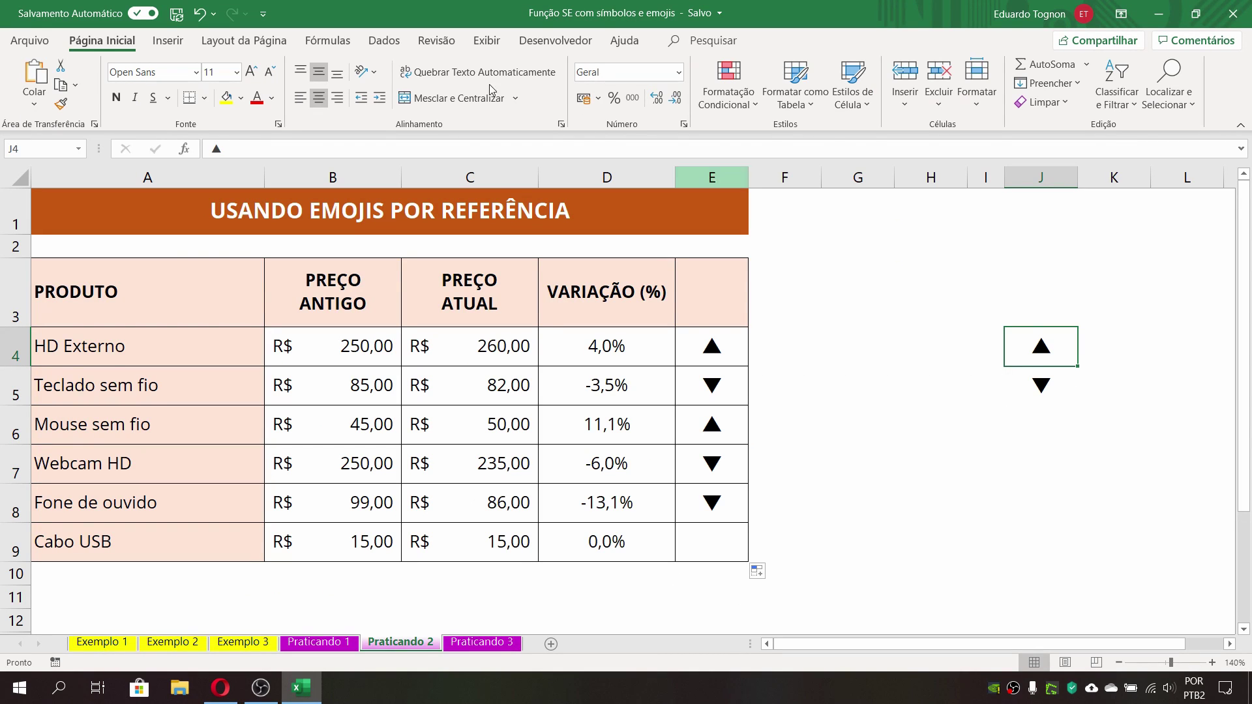
click(36, 79)
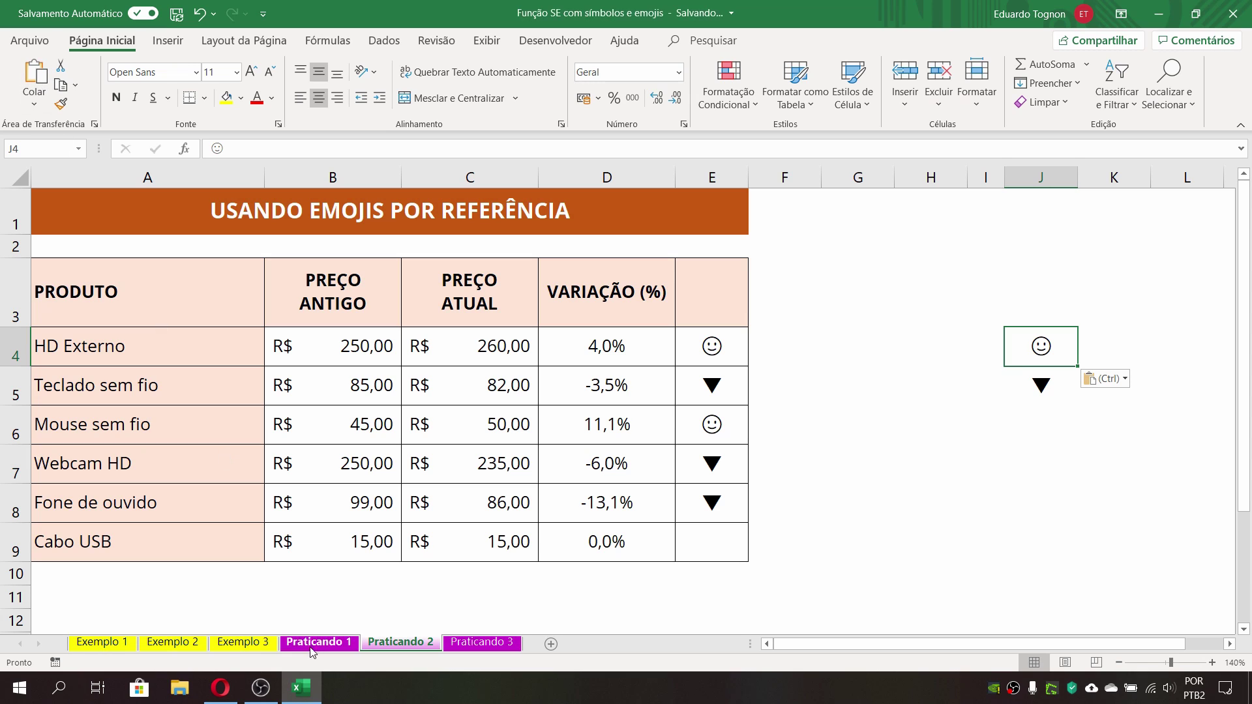
Step: Copy the Slightly Frowning Face emoji from its Emojipedia page in Opera and paste it into J5 of Praticando 2 in Excel
click(221, 687)
click(968, 6)
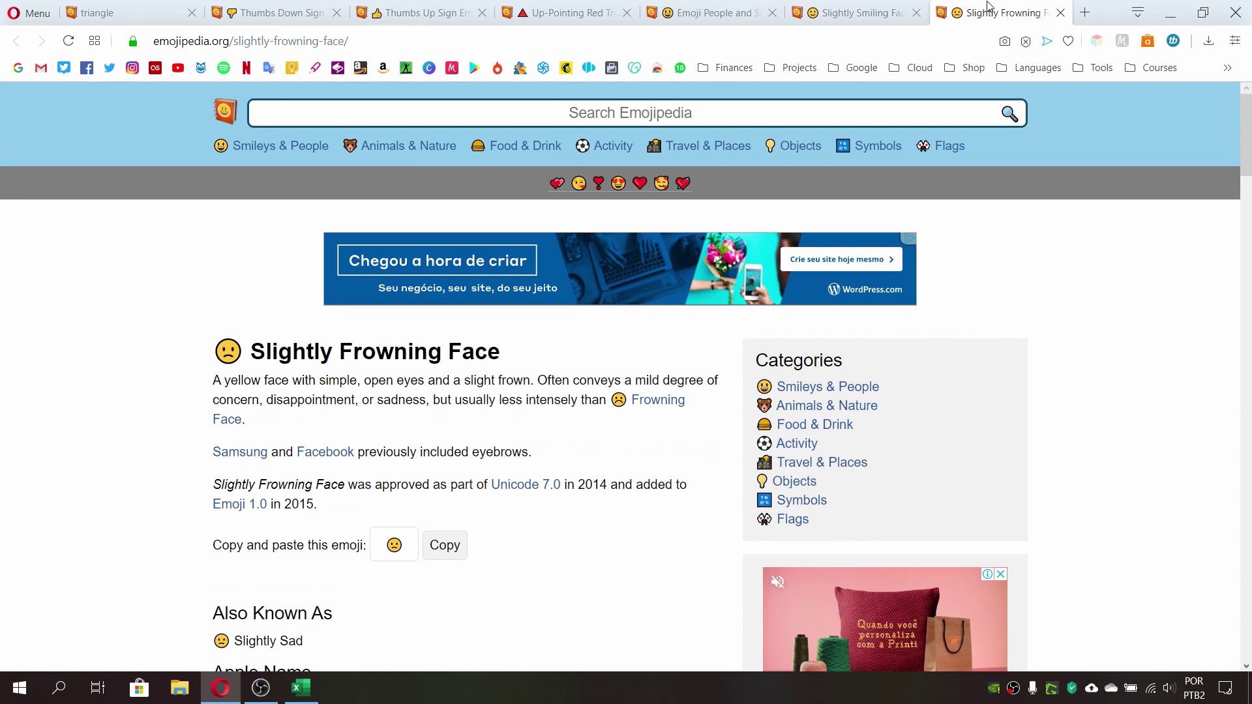
click(453, 549)
click(301, 688)
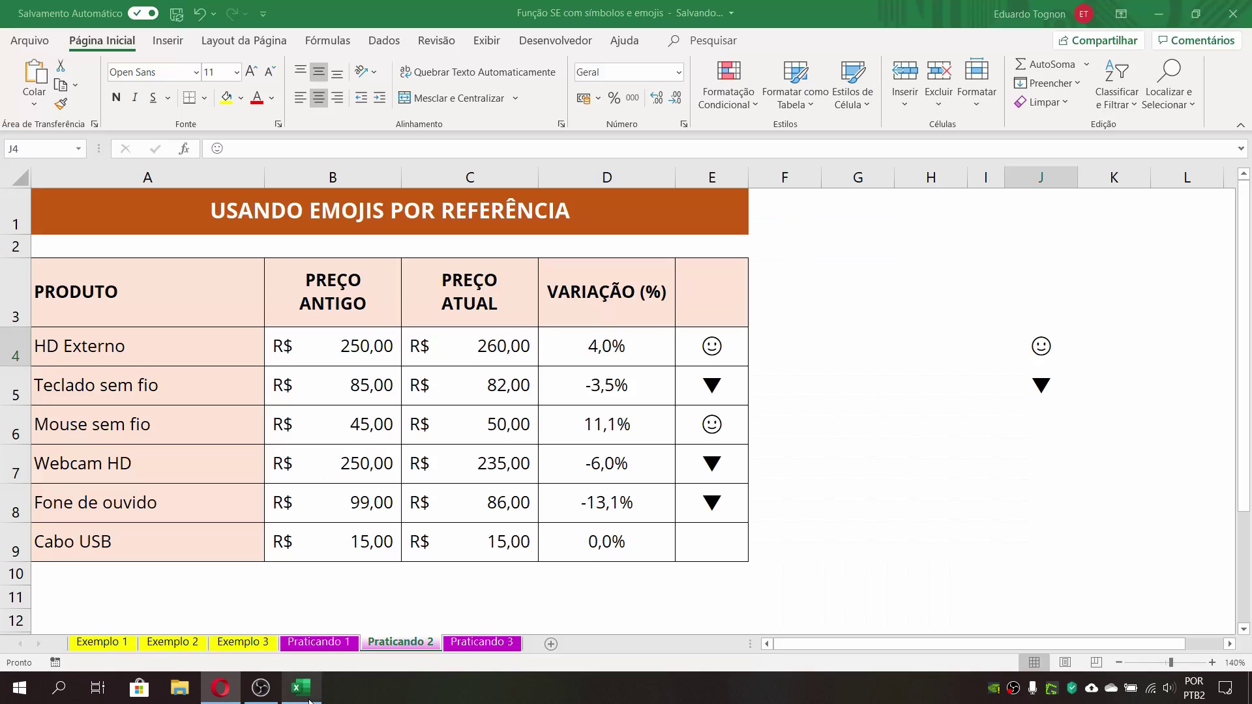
click(1042, 386)
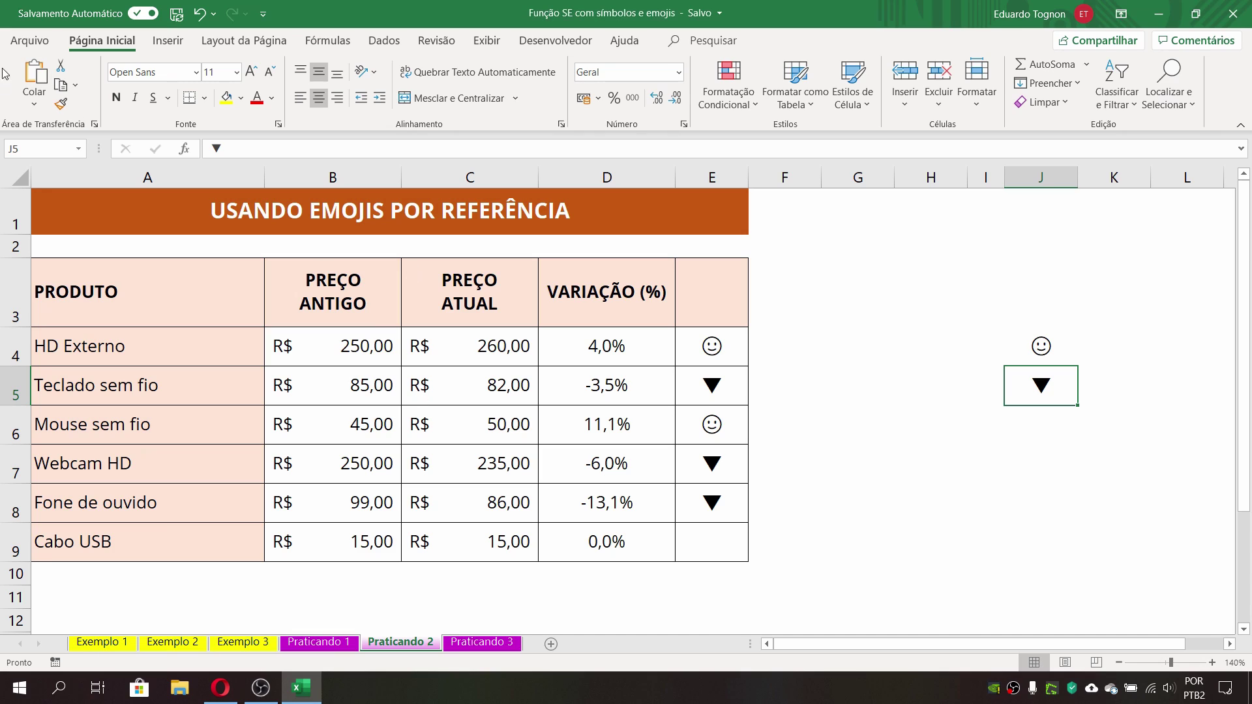
click(34, 75)
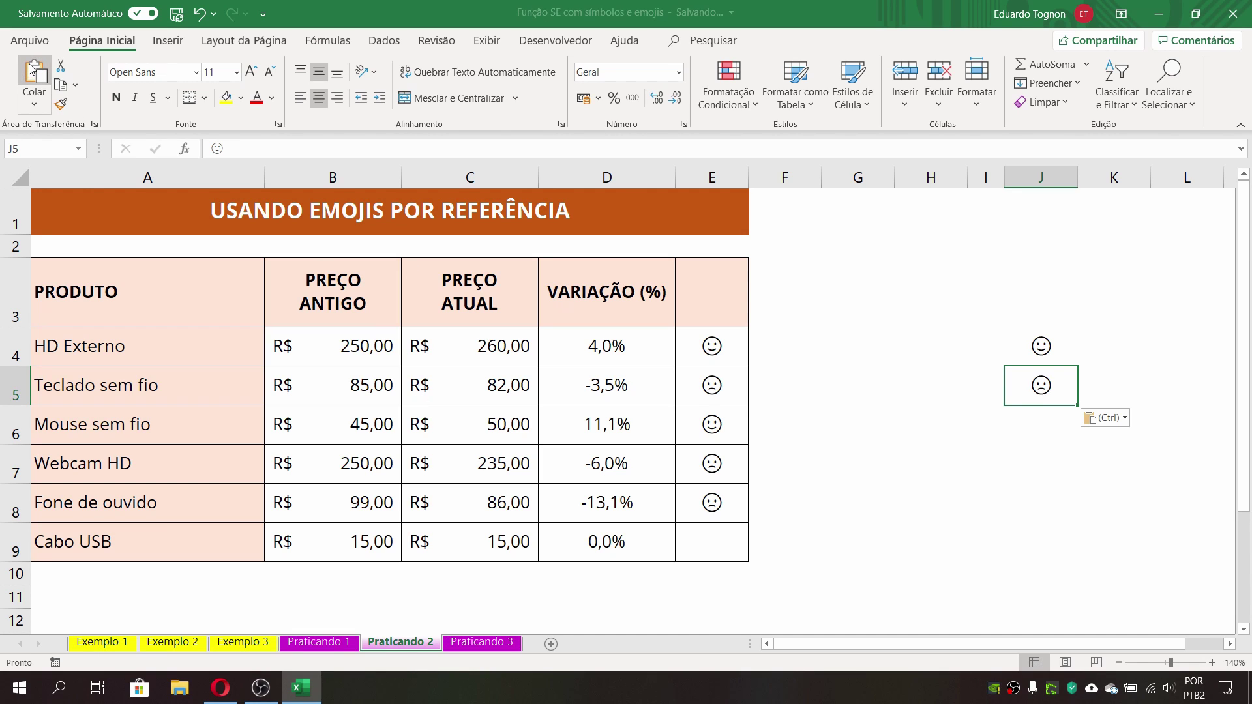
Step: Examine the helper cells J4 and J5 and the formula in E4 on Praticando 2, plus the table on Praticando 3
click(1034, 346)
click(1039, 382)
click(1037, 338)
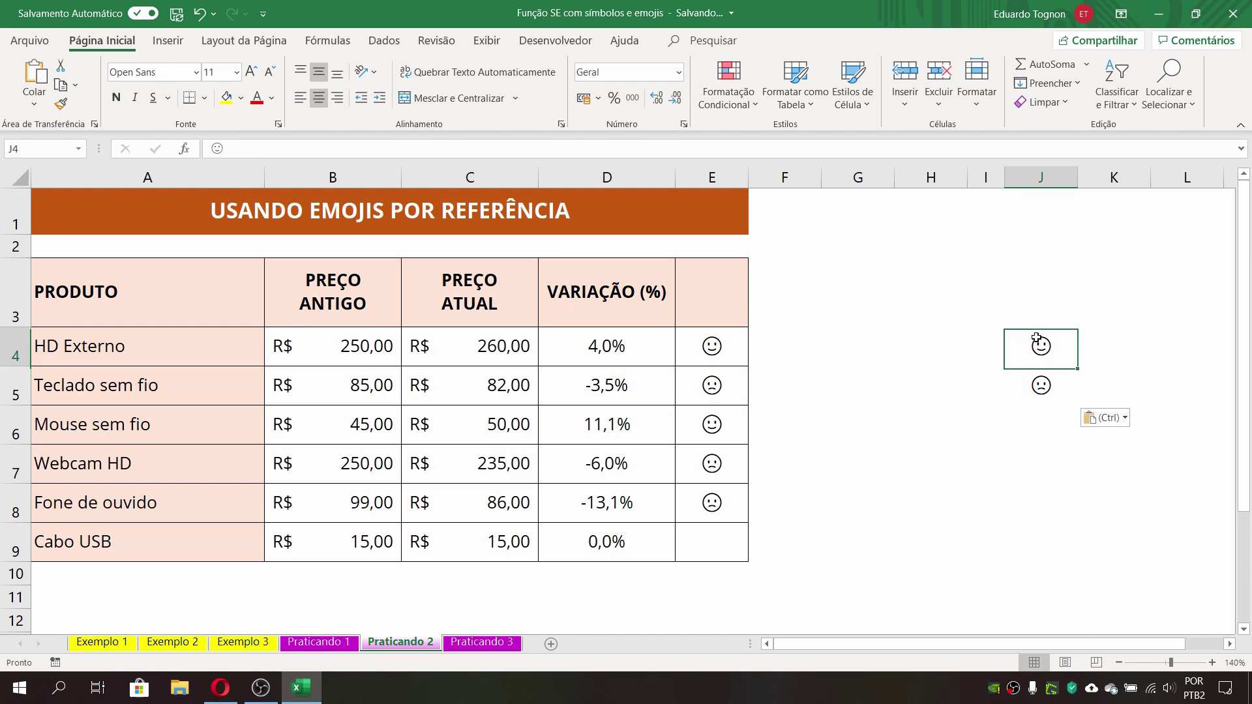
click(1039, 385)
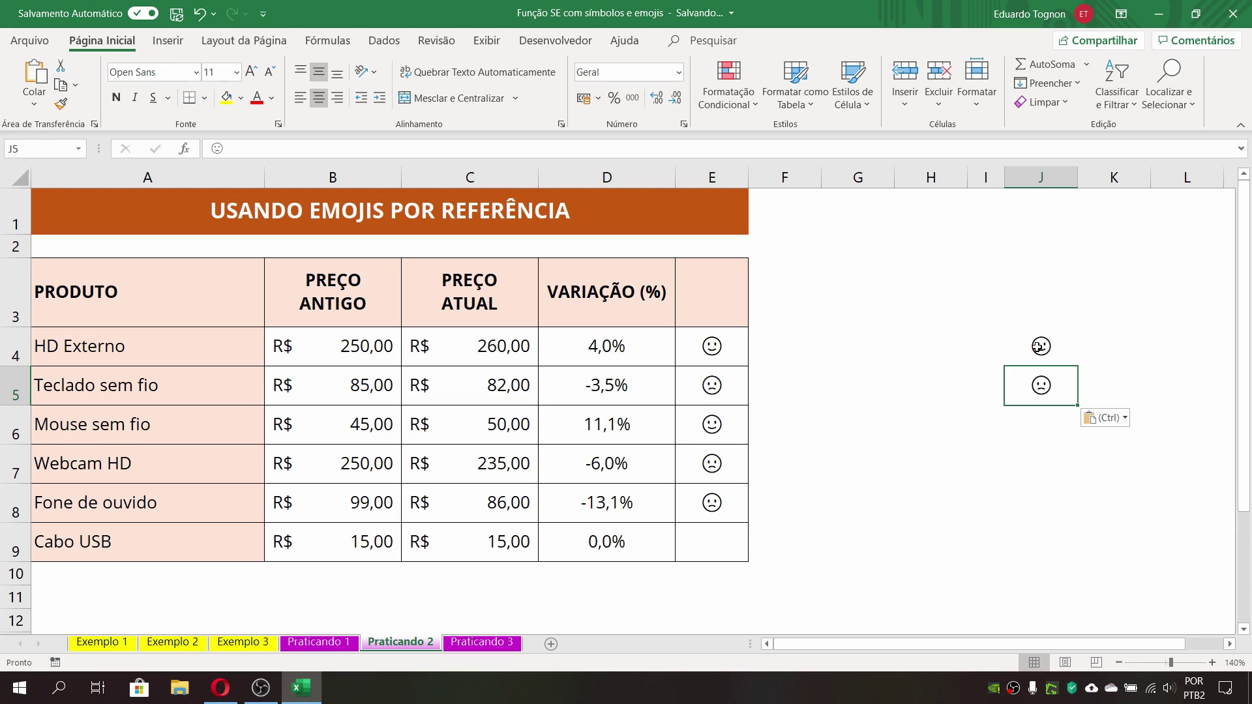
click(1041, 346)
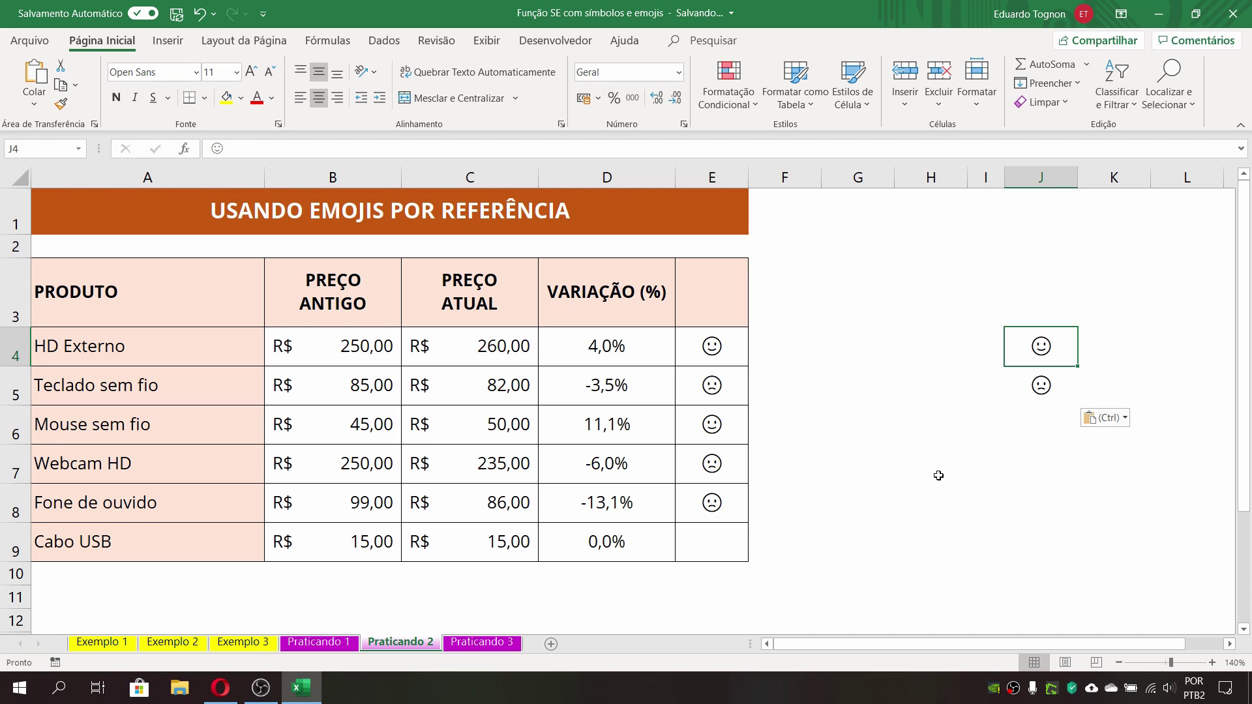
click(459, 645)
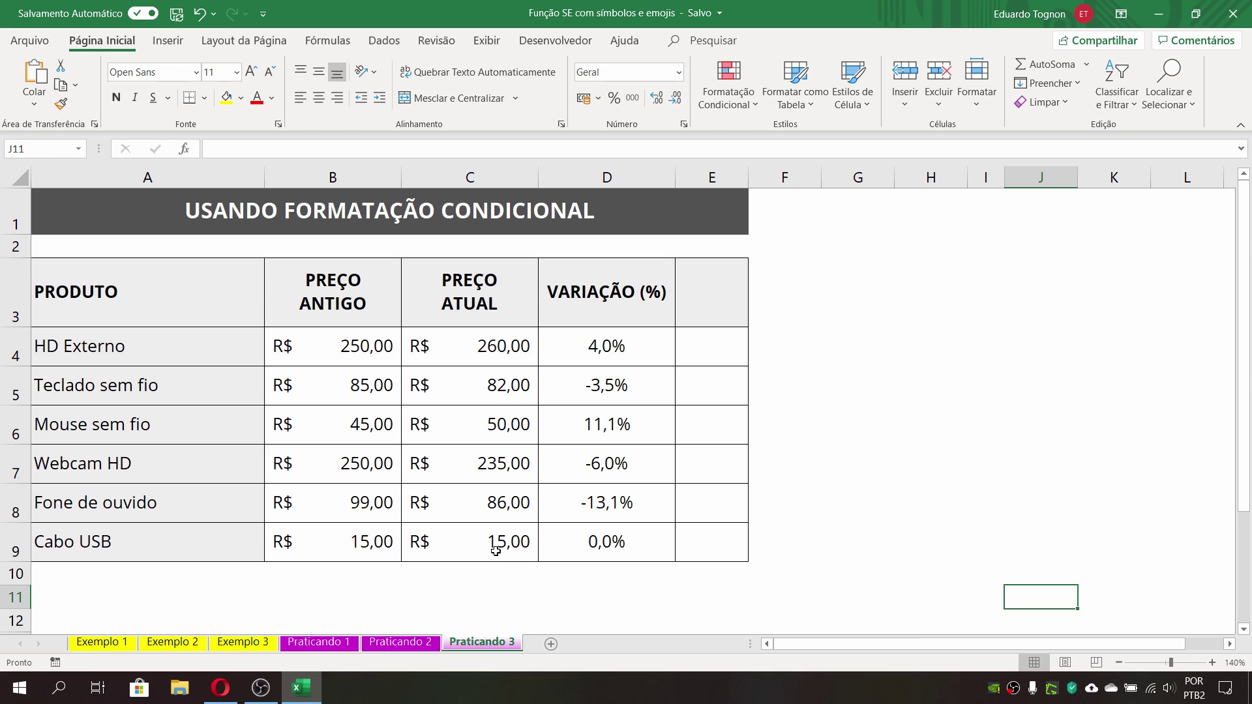
click(400, 643)
click(711, 353)
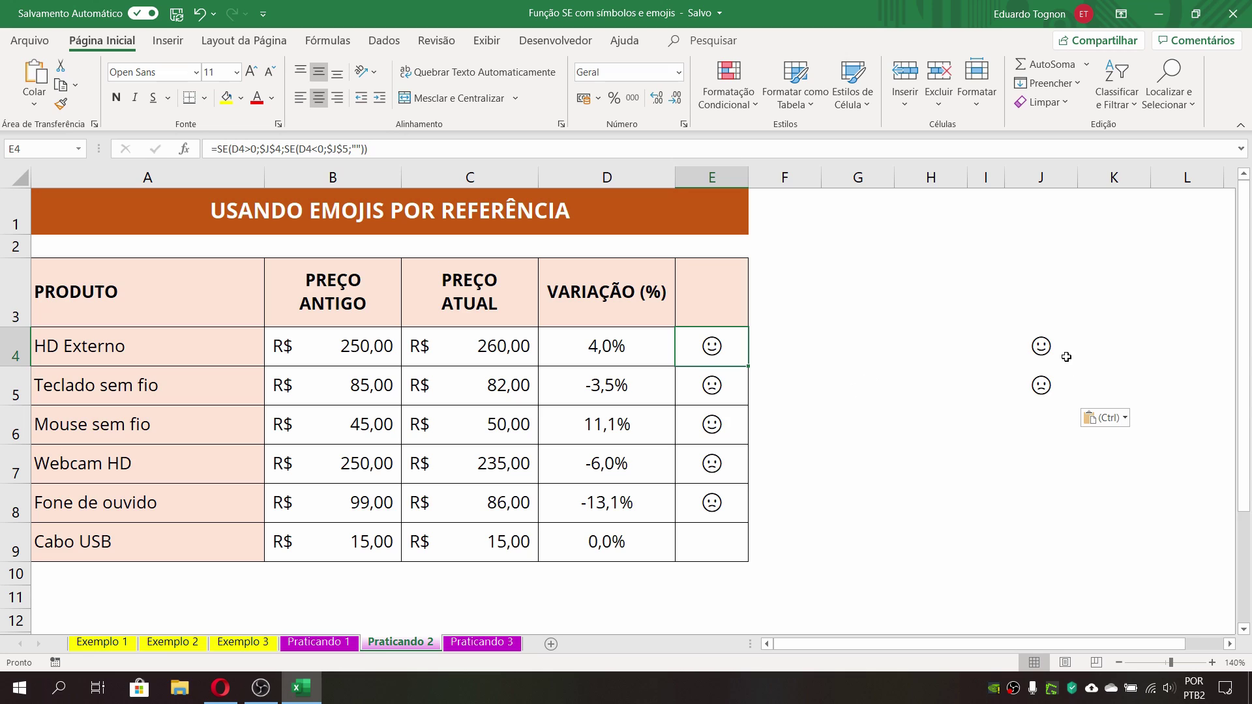
Step: Copy the helper emojis in J4:J5 of Praticando 2 and paste them at J4 of Praticando 3
drag(1036, 339, 1035, 398)
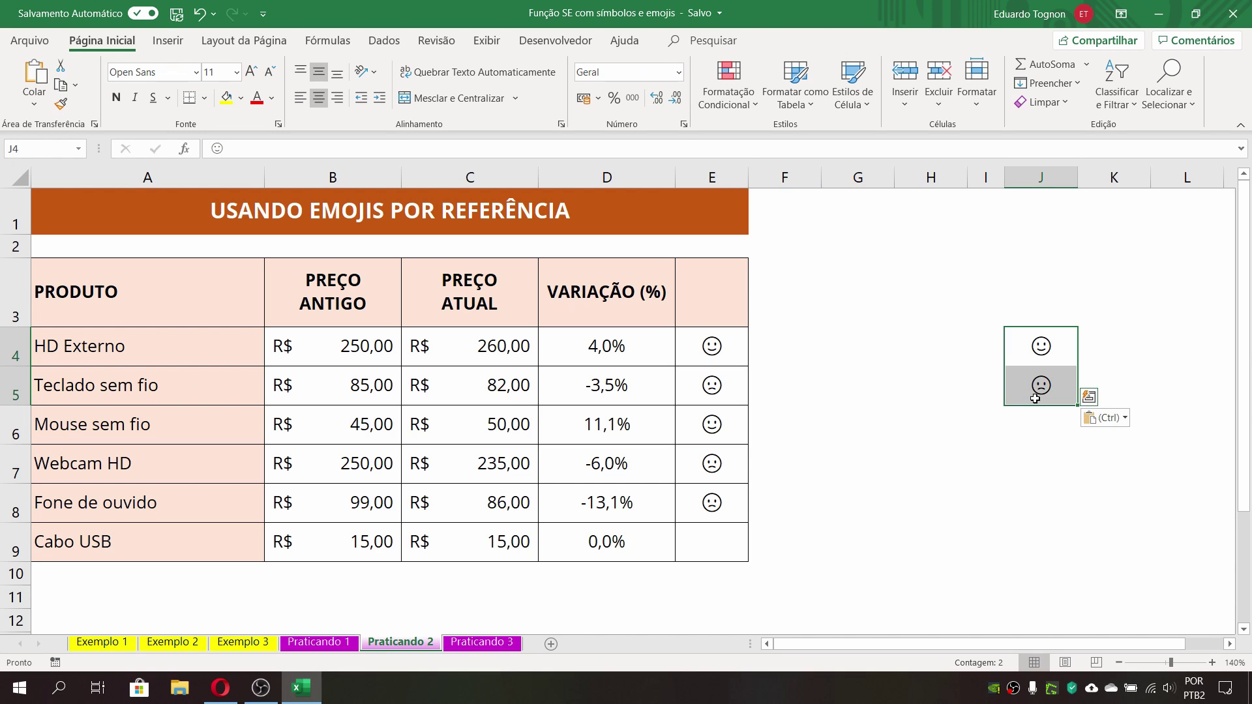
key(ctrl+c)
click(470, 648)
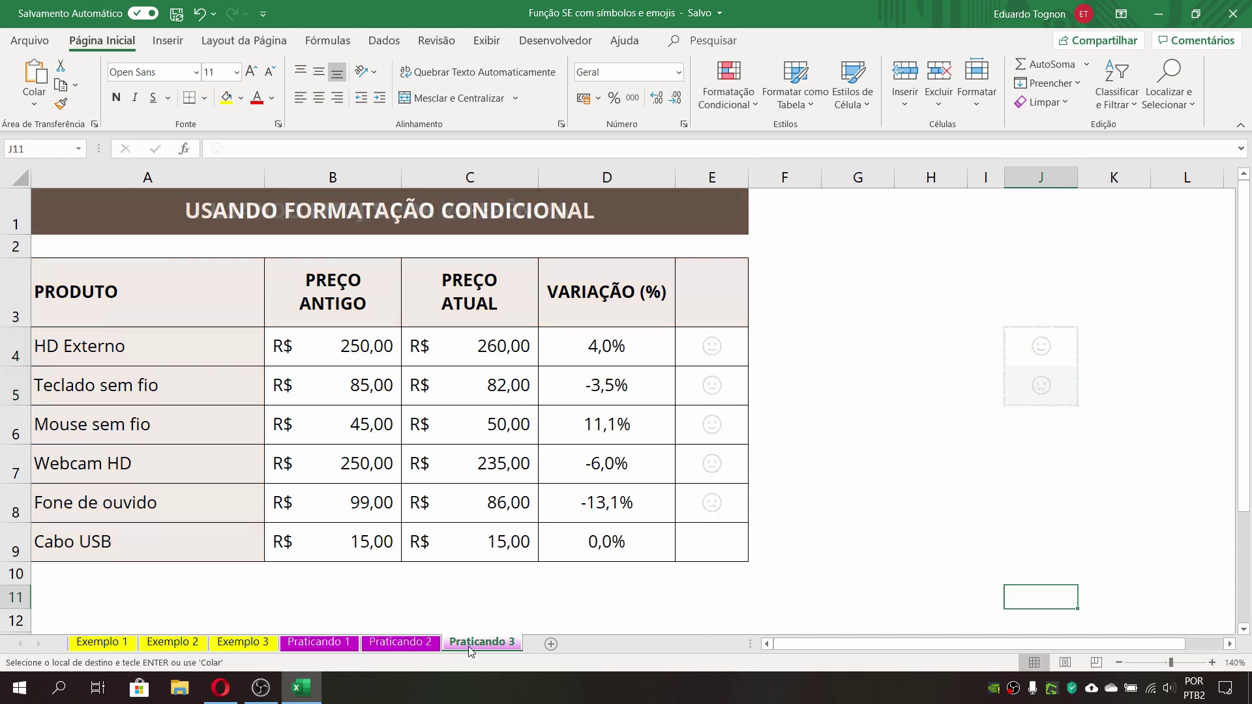
click(1036, 341)
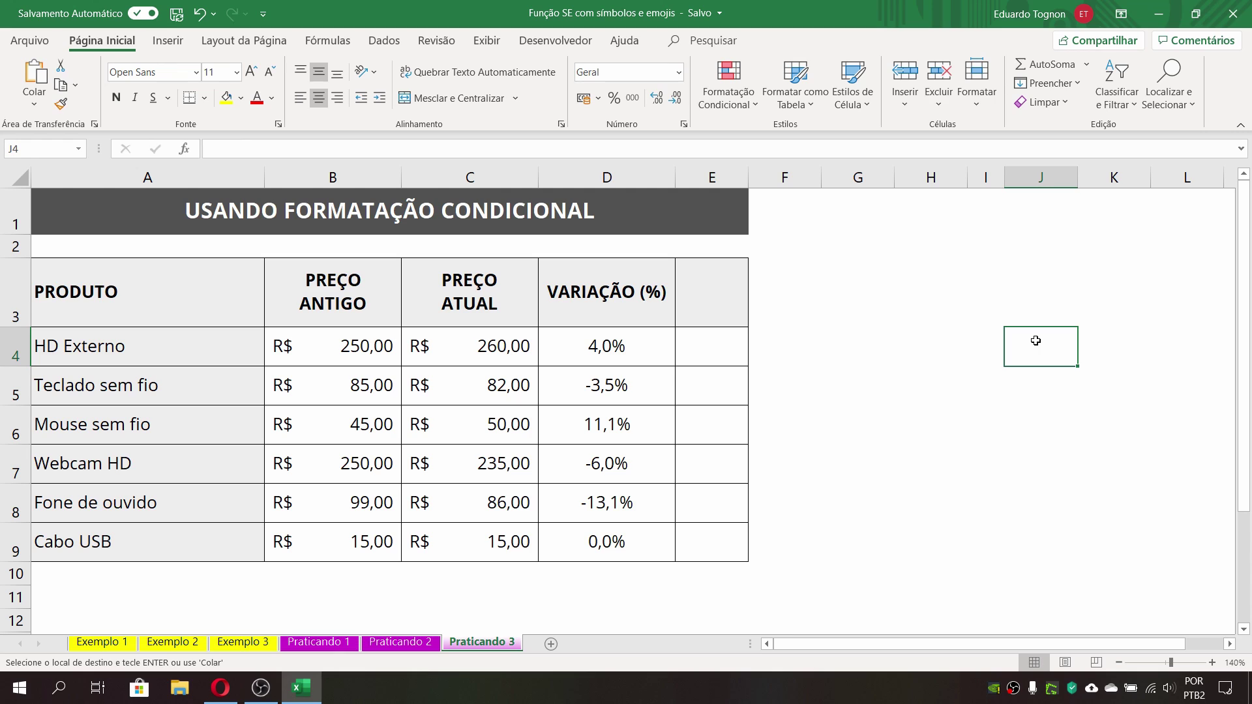
key(ctrl+v)
Step: Copy the SE formula in E4 of Praticando 2 and paste it into E4 of Praticando 3
click(413, 645)
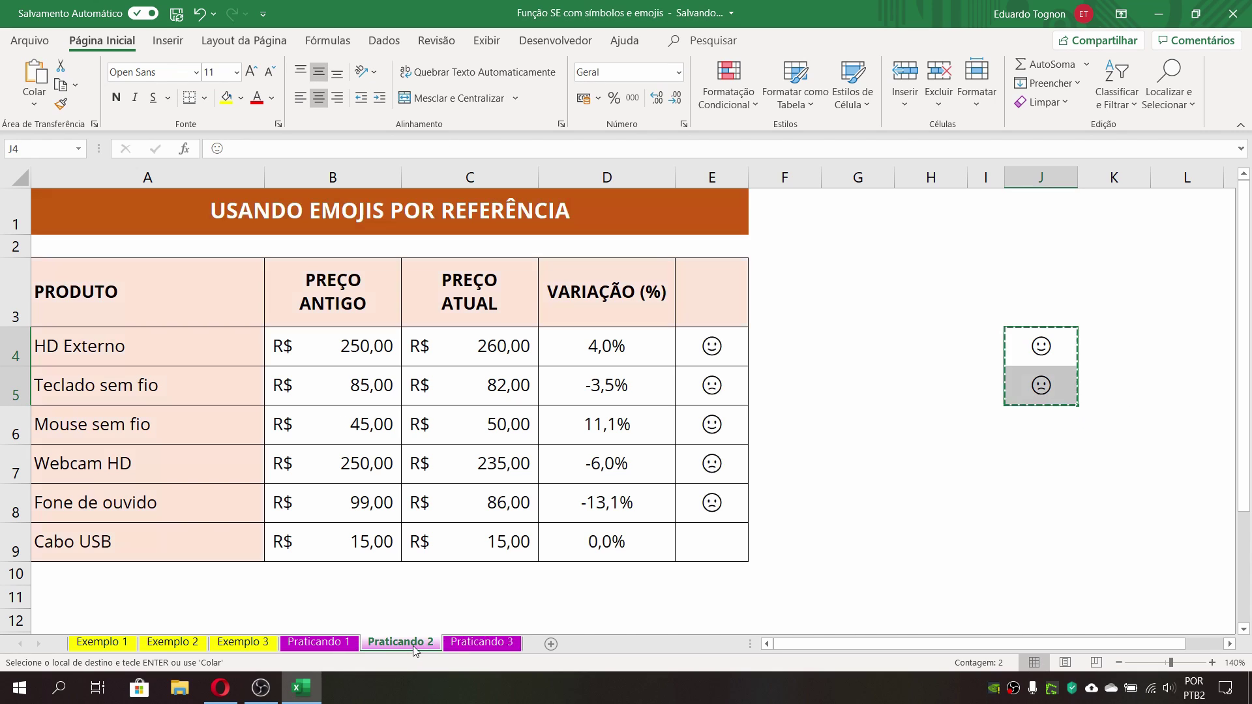
click(706, 342)
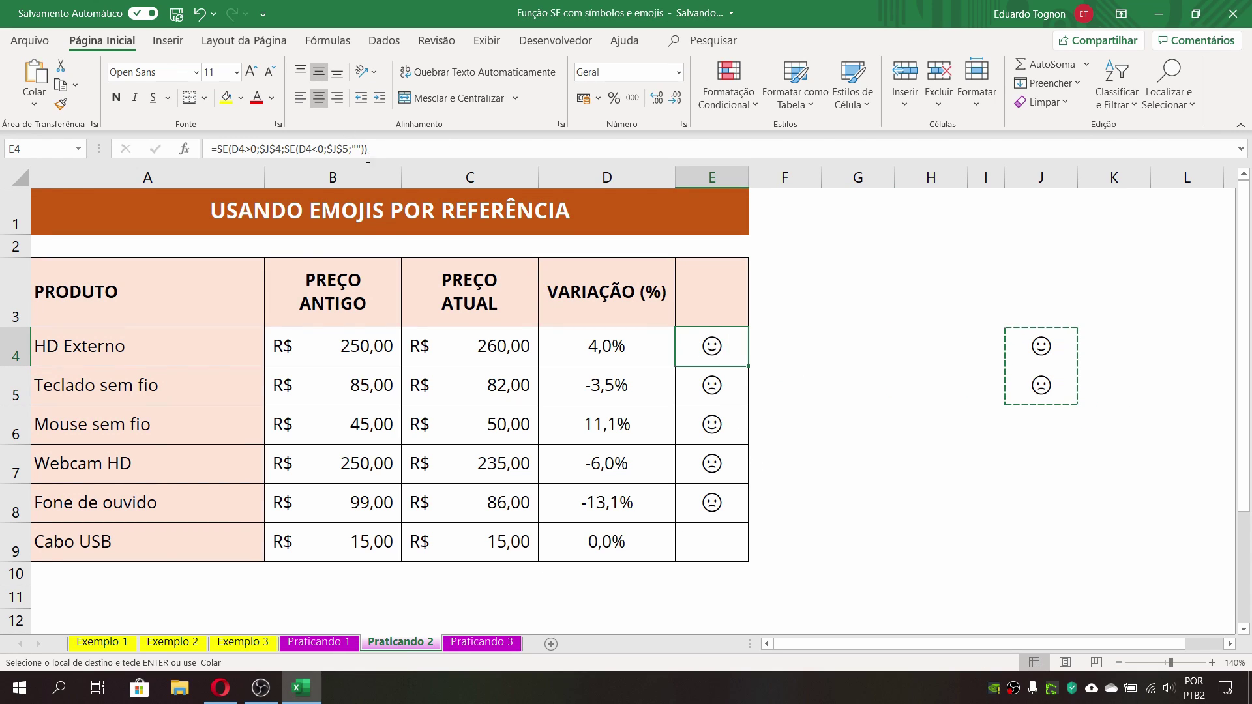
key(ctrl+c)
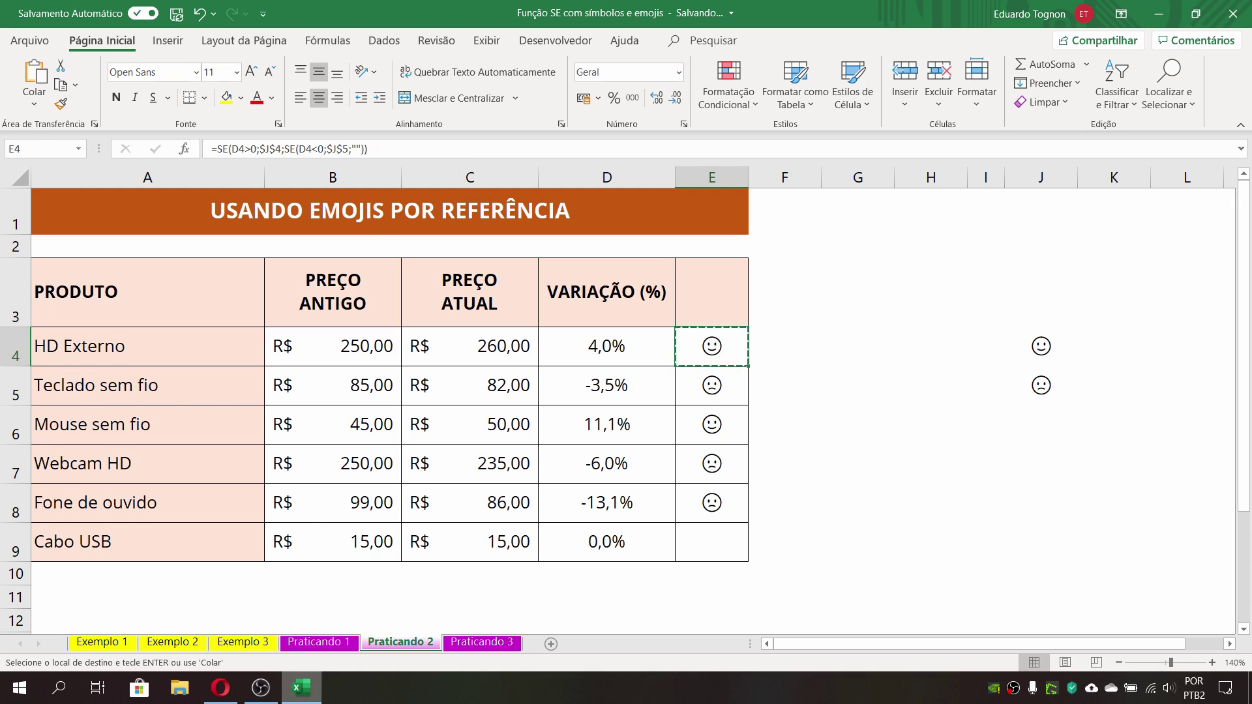
click(481, 642)
click(704, 353)
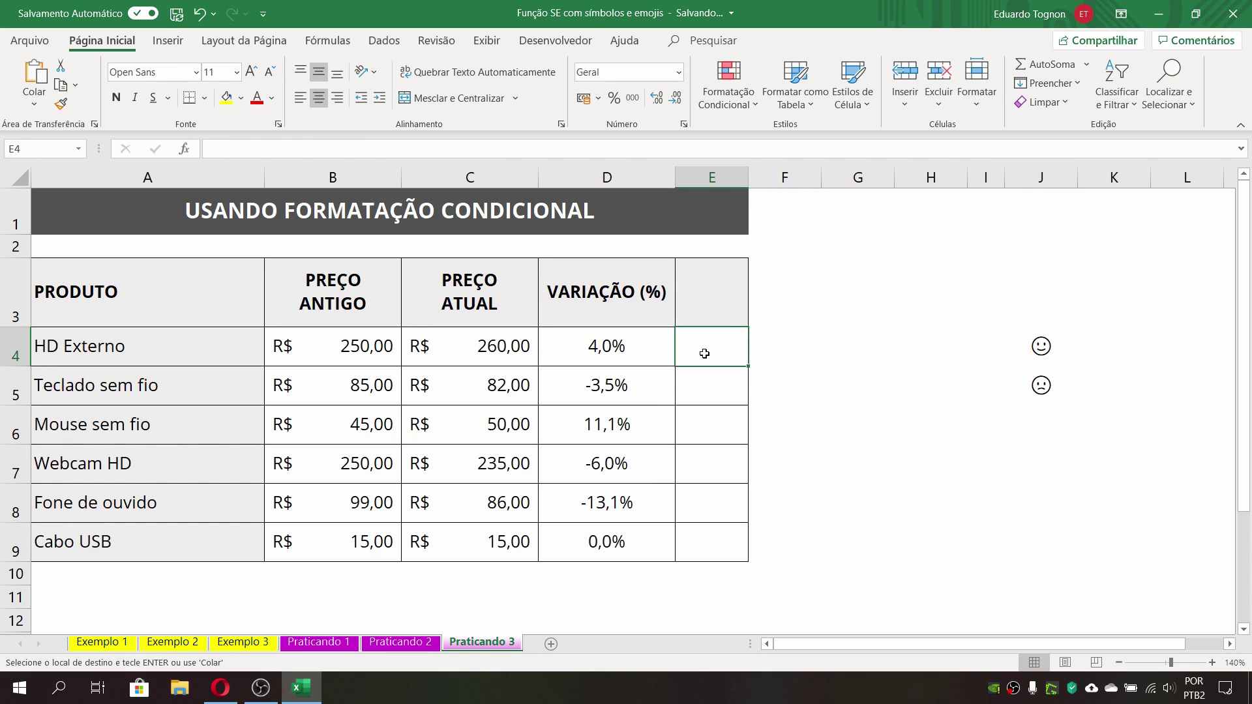
key(ctrl+v)
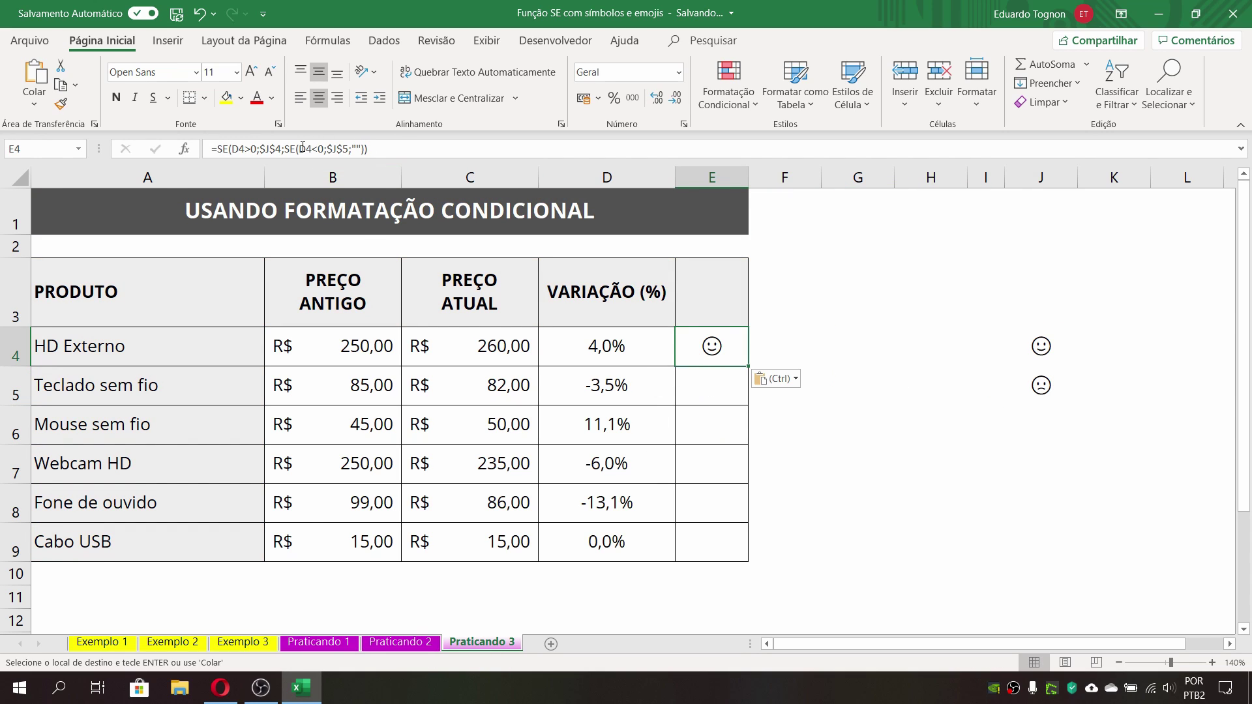
Step: Check the referenced cells J4 and J5 on Praticando 3, and fill the E4 formula down to E9
click(1042, 346)
click(1037, 387)
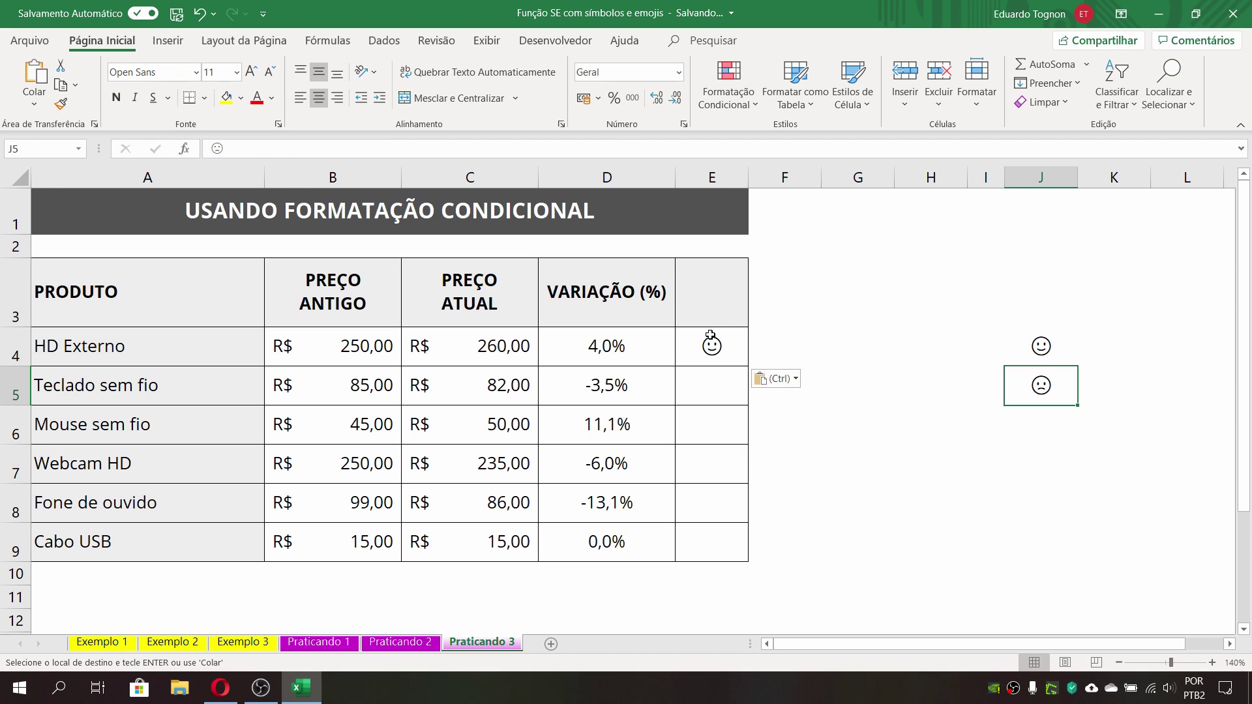
click(711, 337)
drag(748, 366, 739, 565)
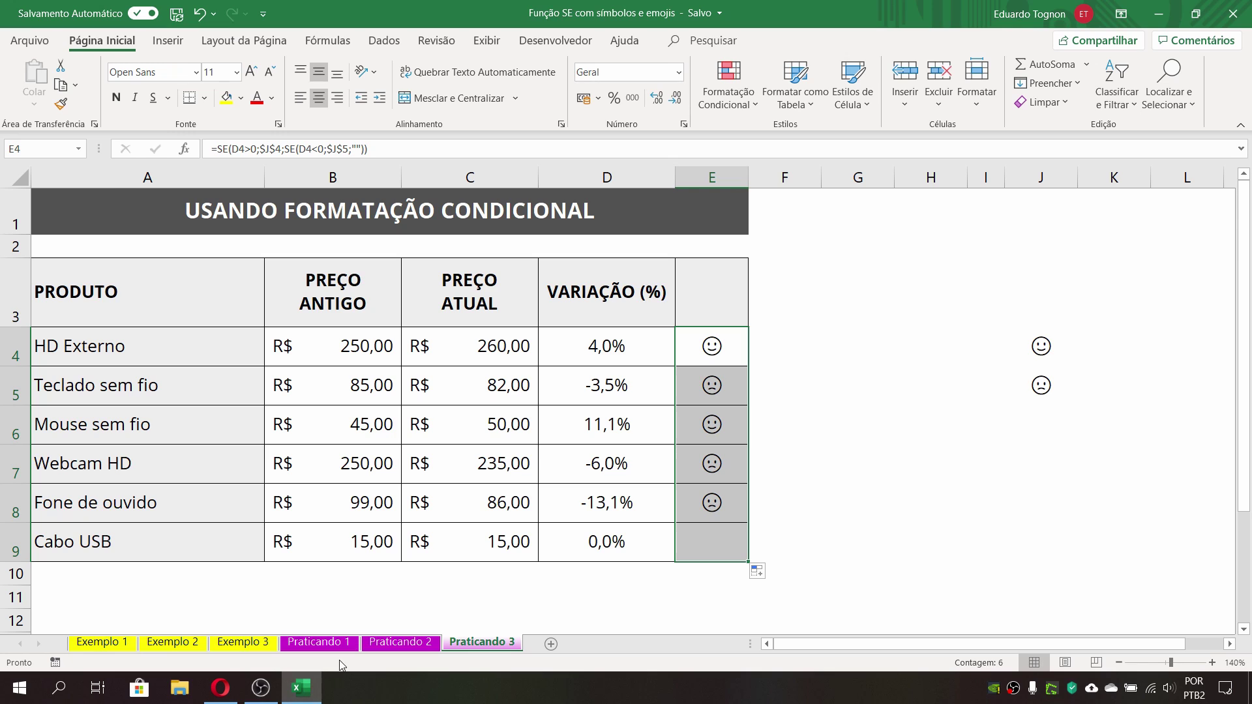
Step: Copy the Red Triangle Pointed Up emoji from Emojipedia in Opera and paste it into J4 of Praticando 3 in Excel
click(222, 682)
click(556, 8)
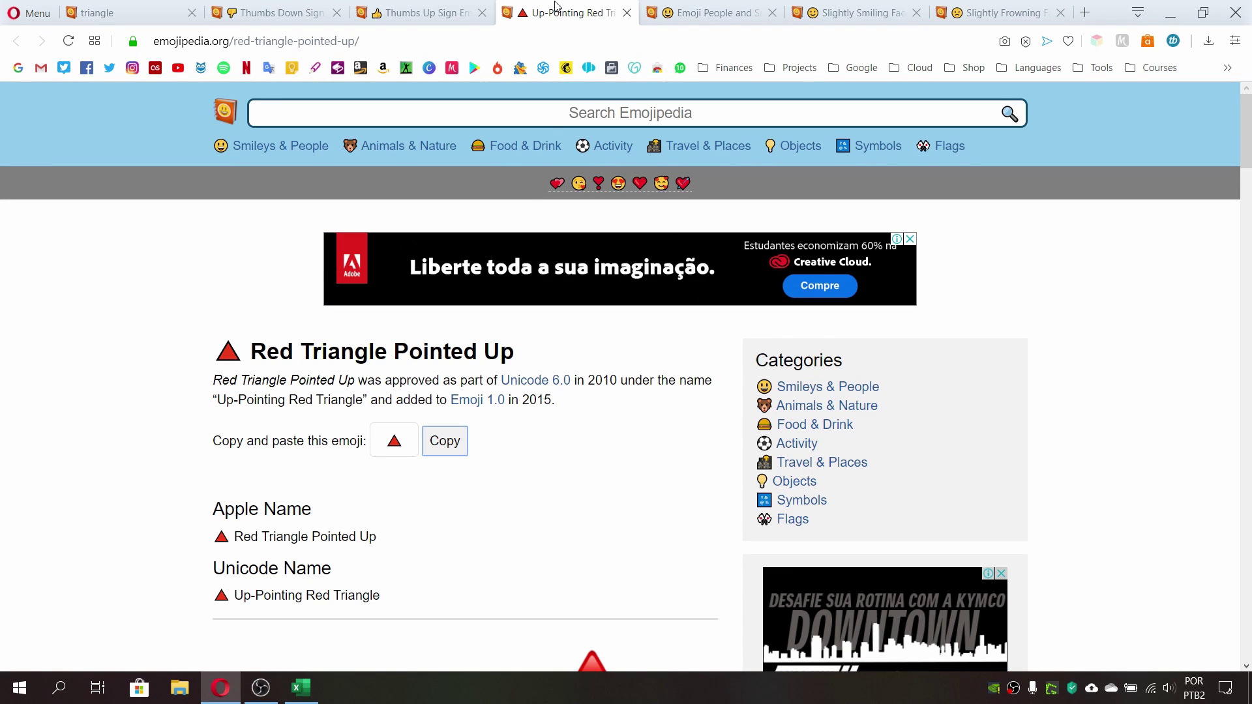
click(450, 449)
click(301, 692)
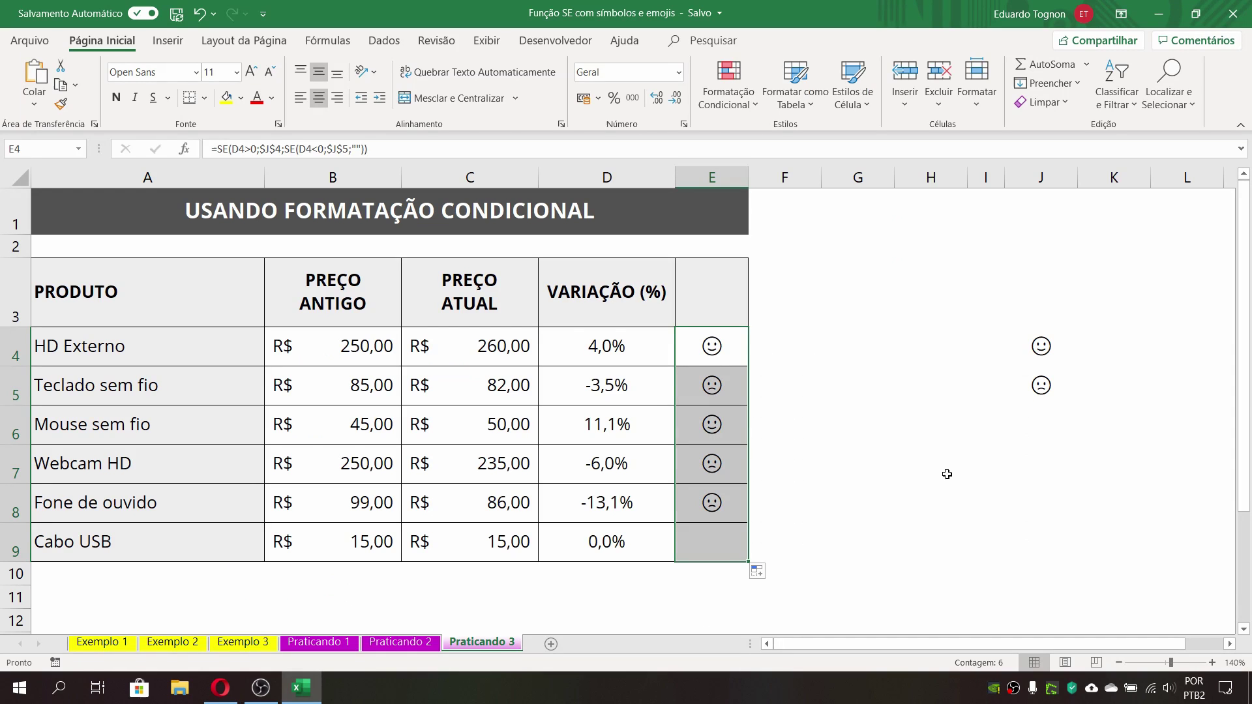
click(1021, 346)
click(35, 73)
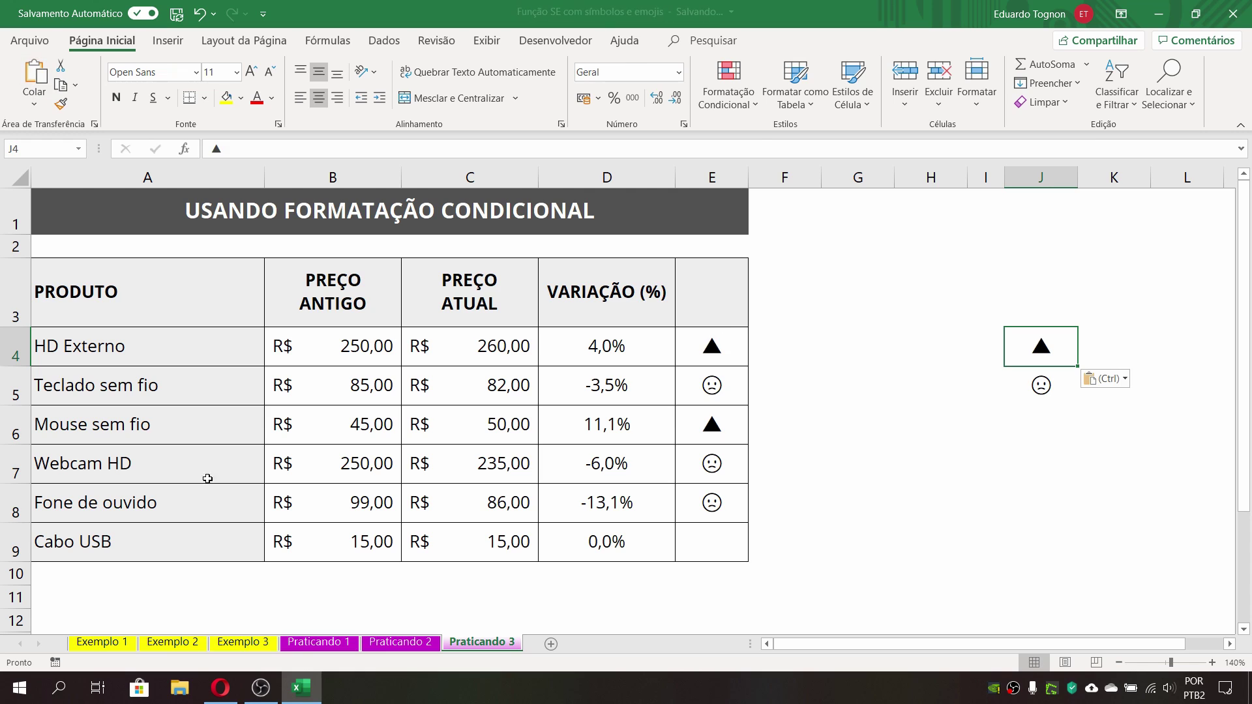
Step: Switch to Opera, search Emojipedia for "triangle" and open the Red Triangle Pointed Down page
click(221, 688)
click(312, 109)
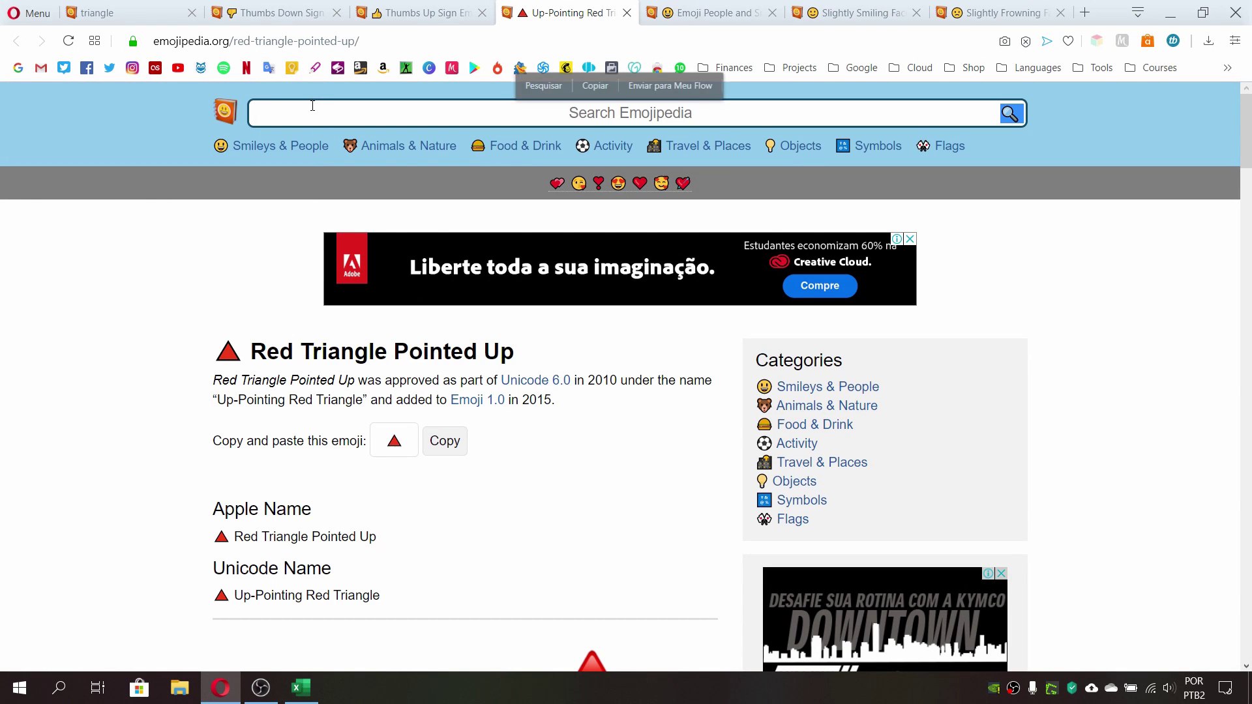
text(triangle)
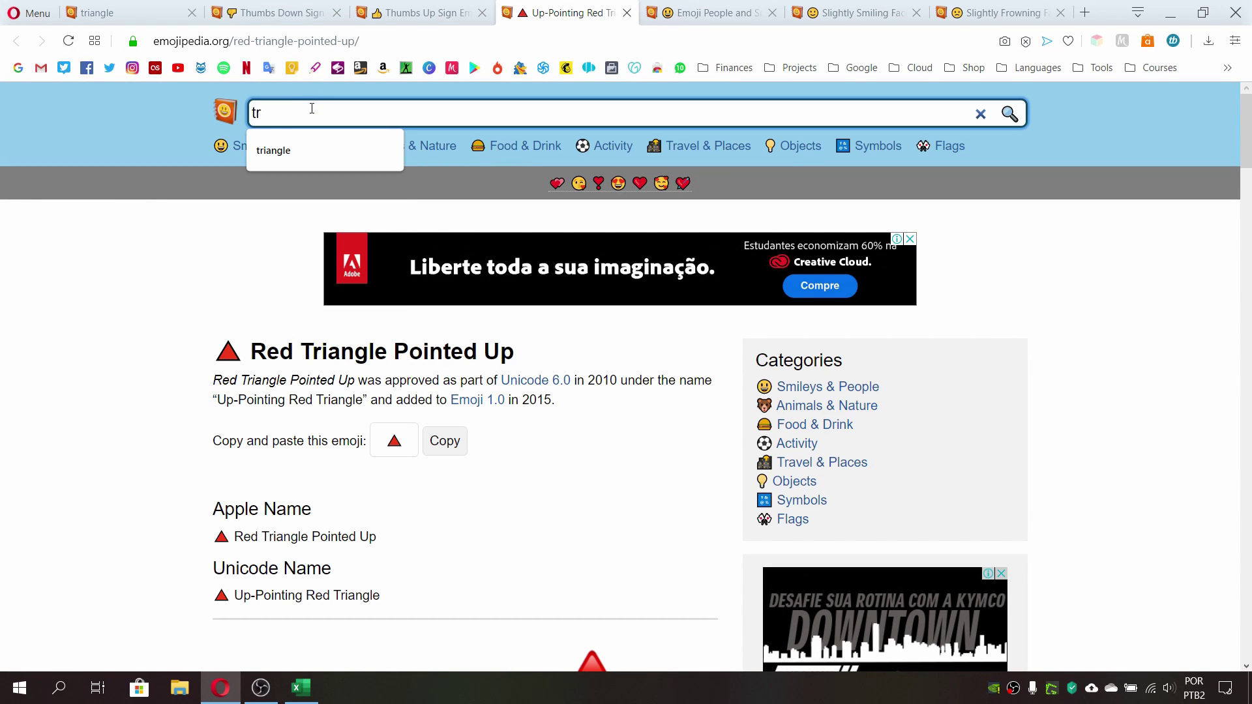
key(Down)
key(Return)
key(Return)
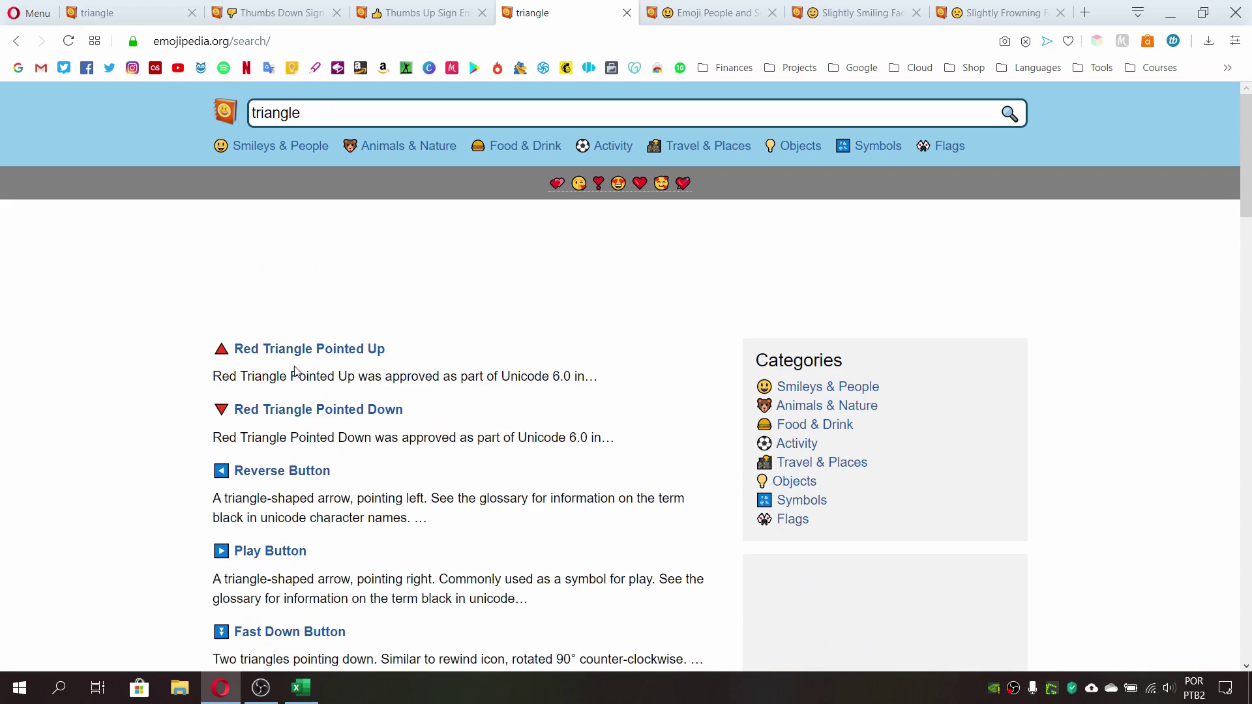
click(287, 411)
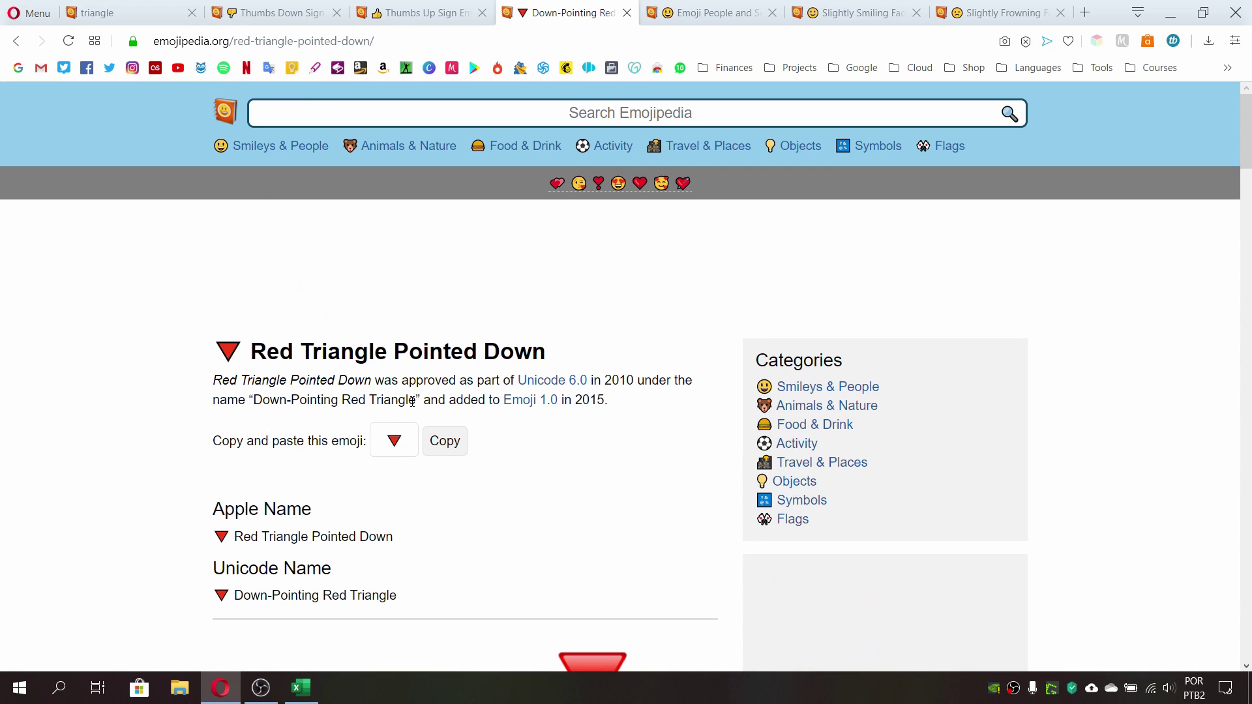
Step: Copy the Red Triangle Pointed Down emoji, switch to Excel and paste it into J5 of Praticando 3
click(445, 441)
click(301, 688)
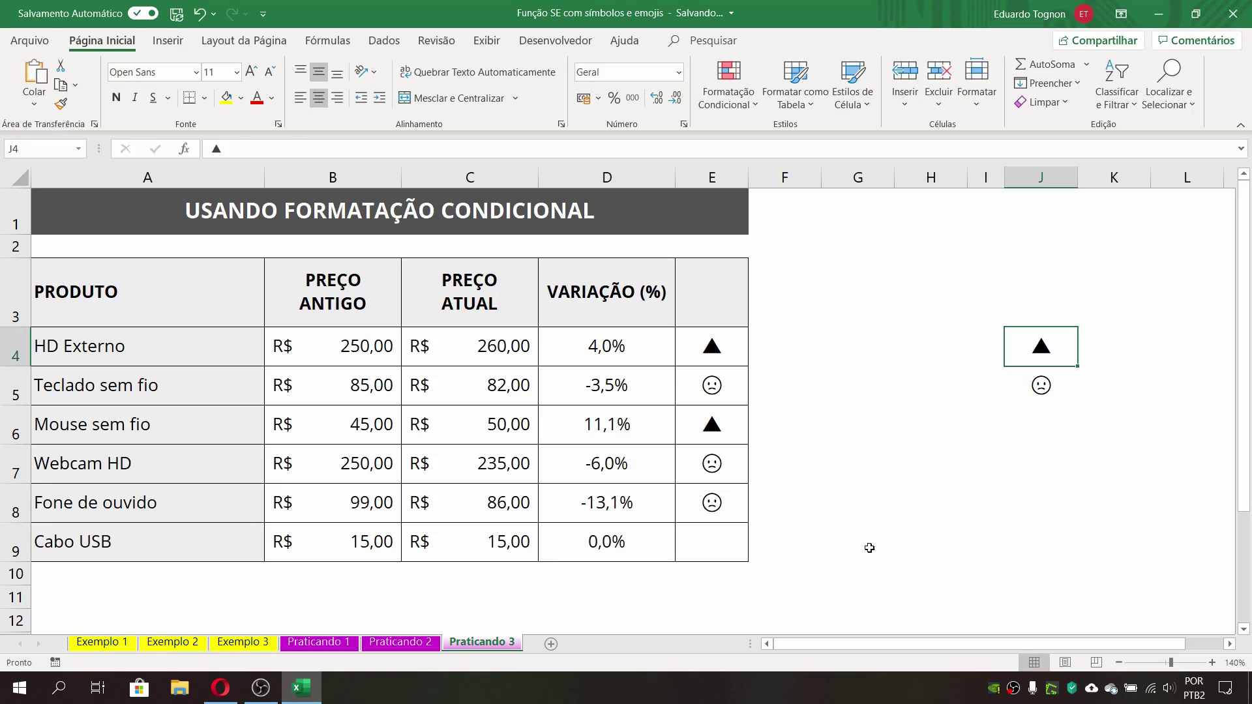
click(1039, 389)
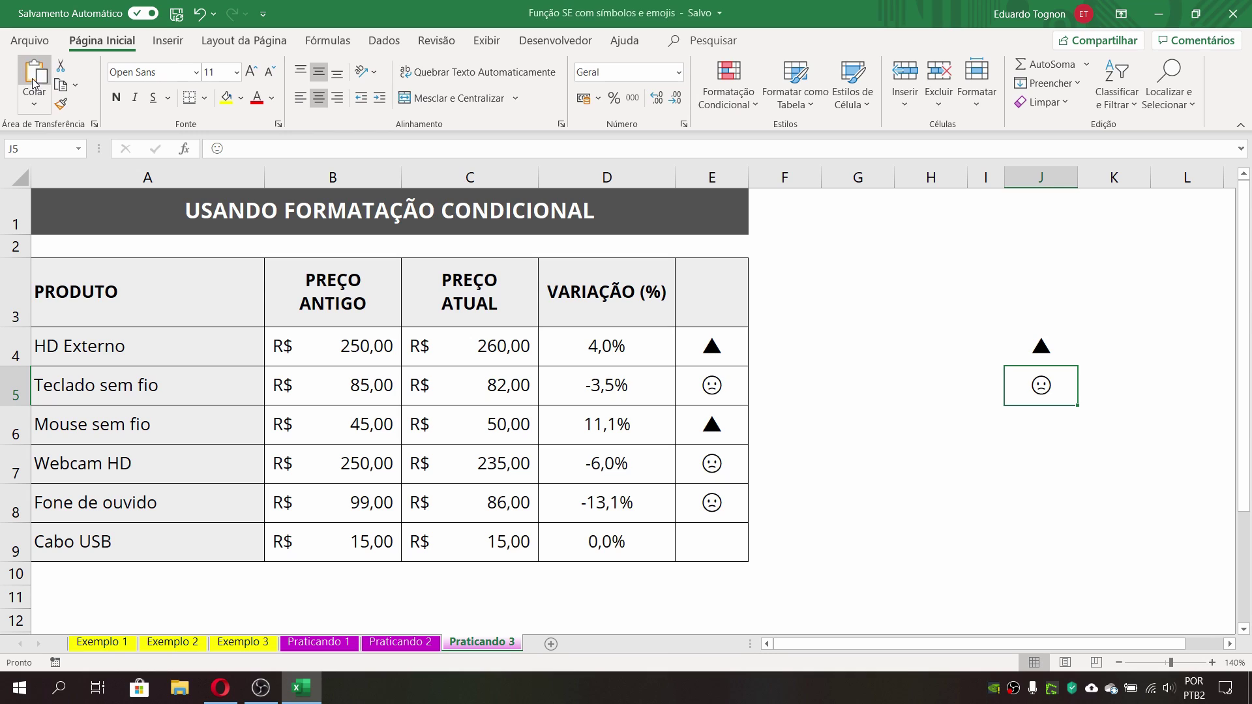
key(ctrl+v)
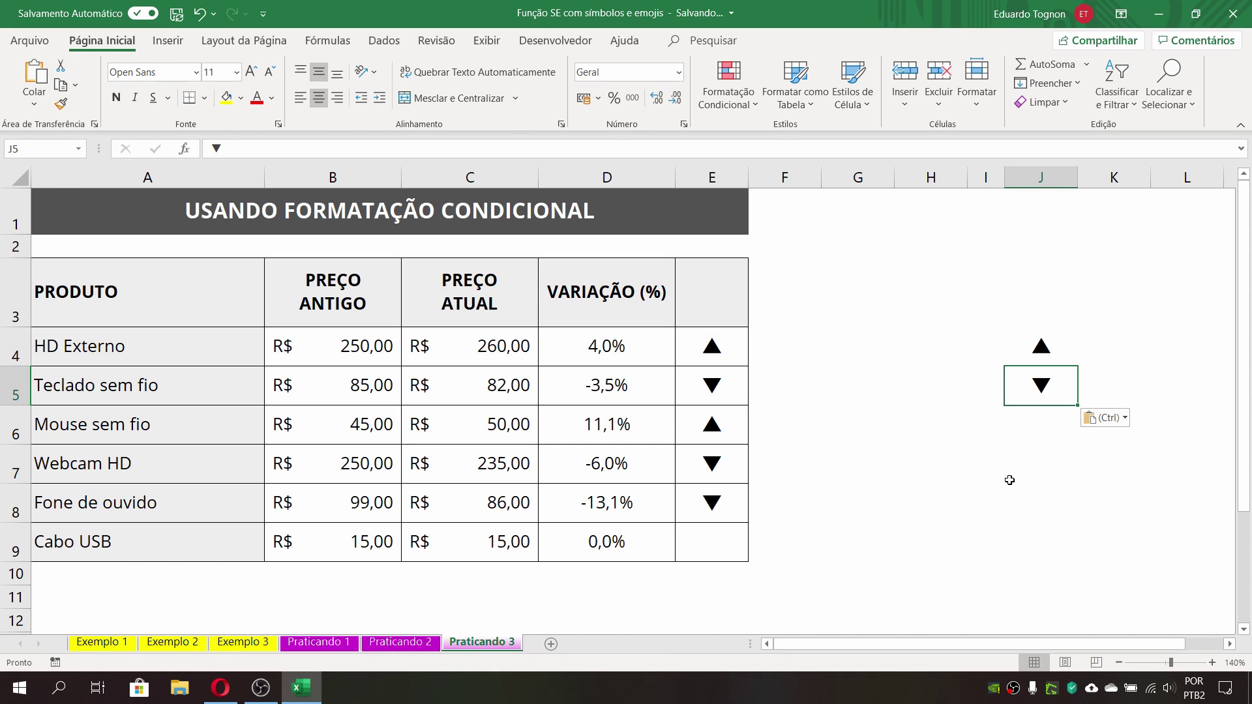
Step: Set the font colour of the upward triangle in J4 to the theme's blue
click(1031, 355)
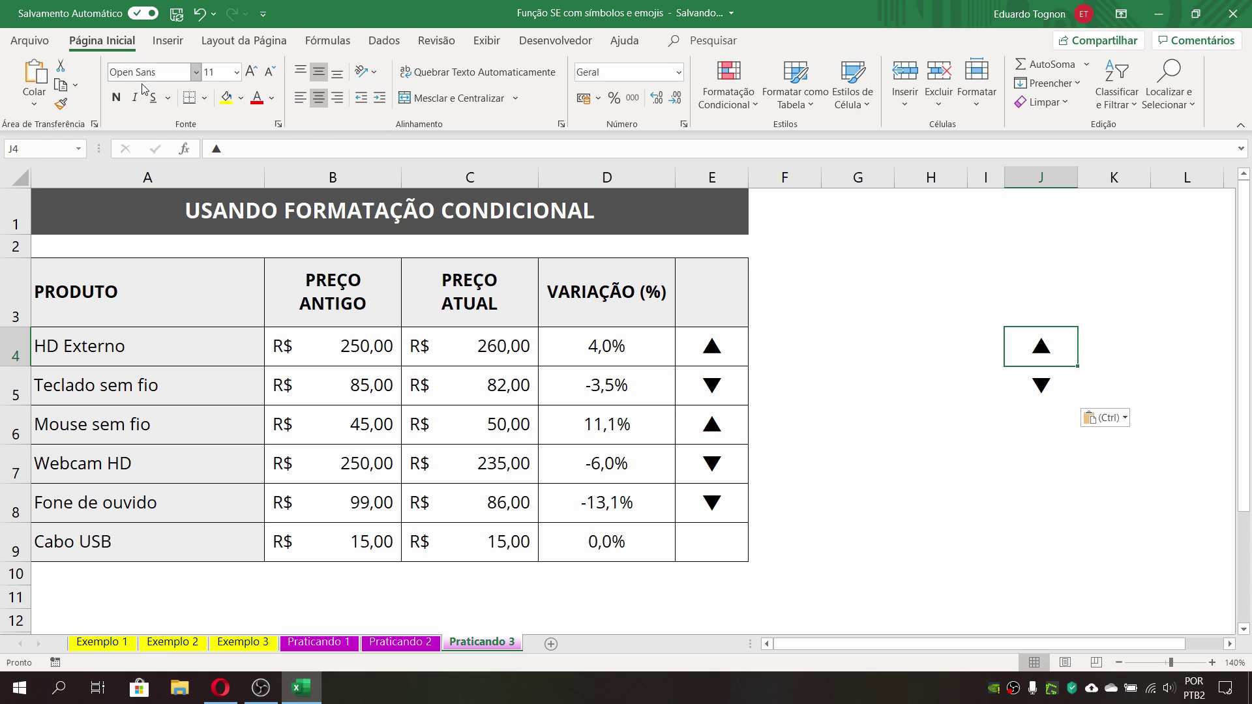
click(272, 98)
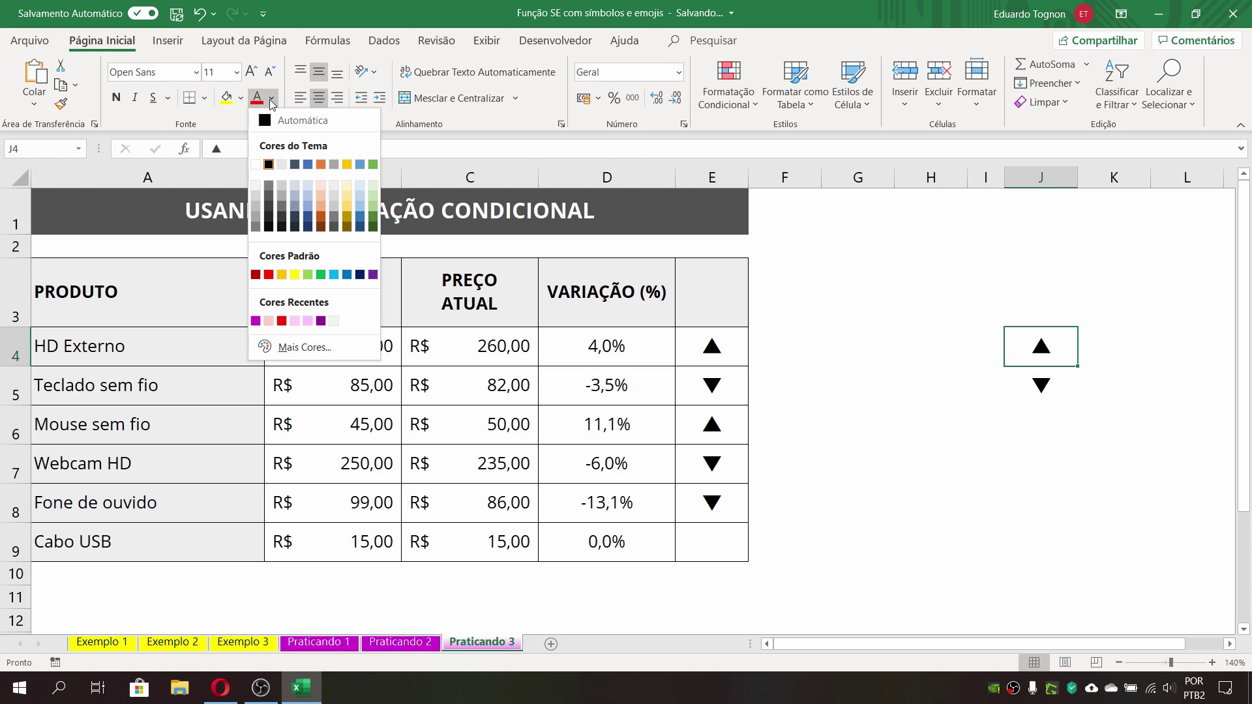
click(304, 165)
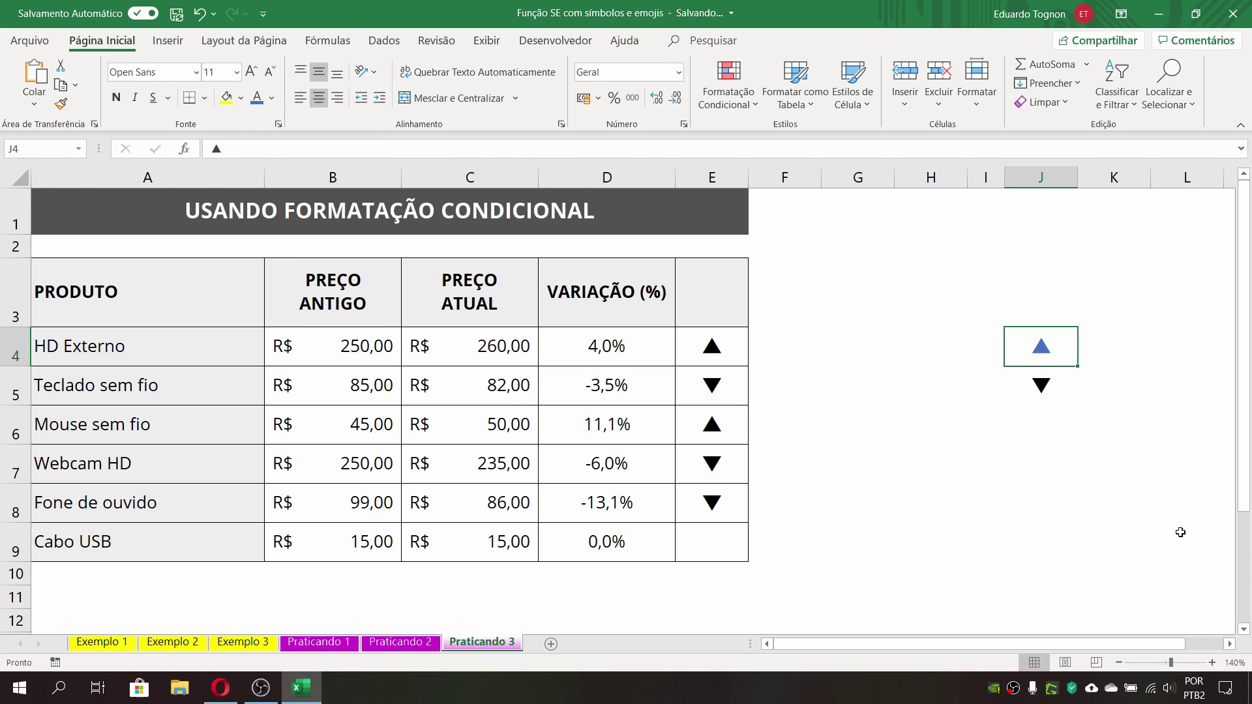
Step: Set the font colour of the downward triangle in J5 to the standard red
click(1057, 400)
click(272, 98)
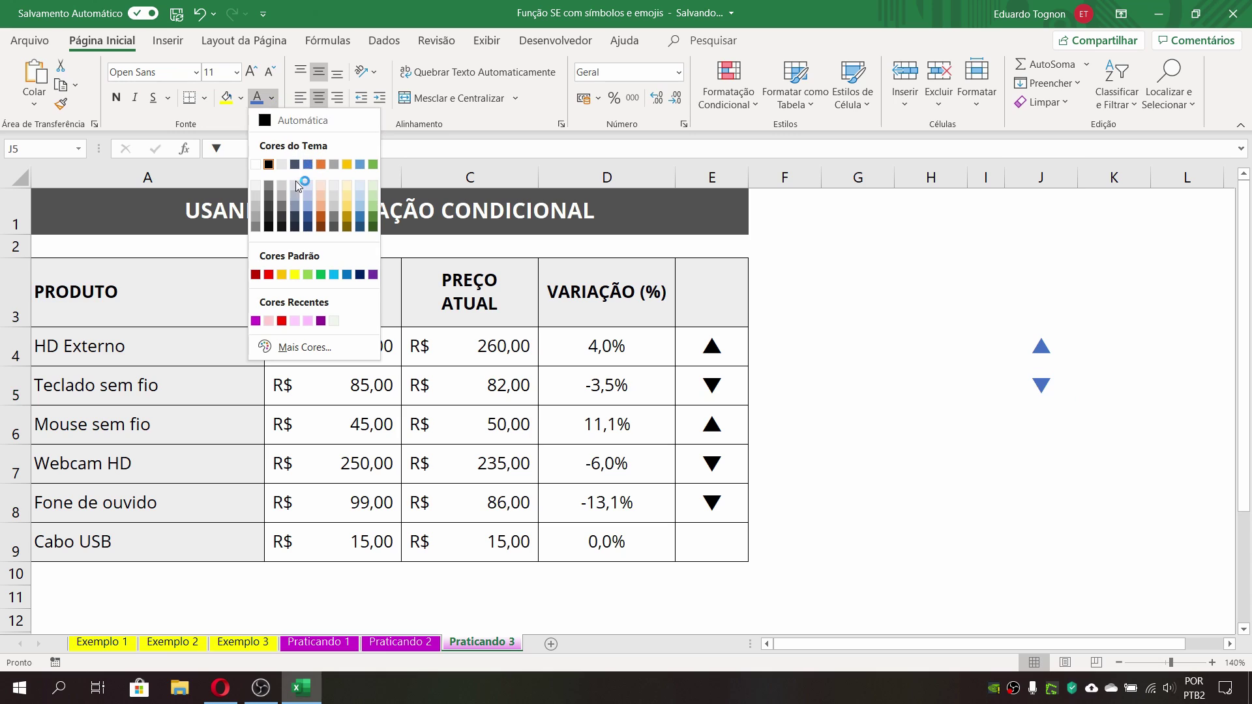
click(268, 275)
click(1040, 557)
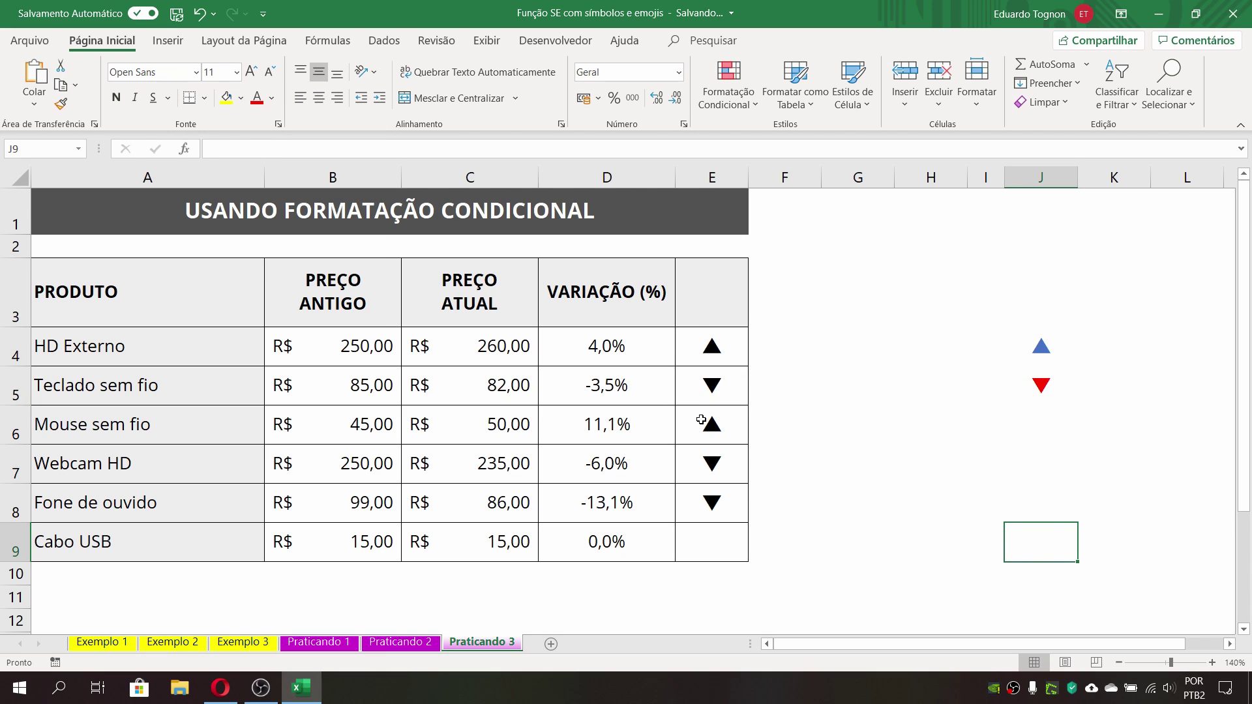
Step: Undo the font colour changes made to the triangles in J5 and J4
click(200, 18)
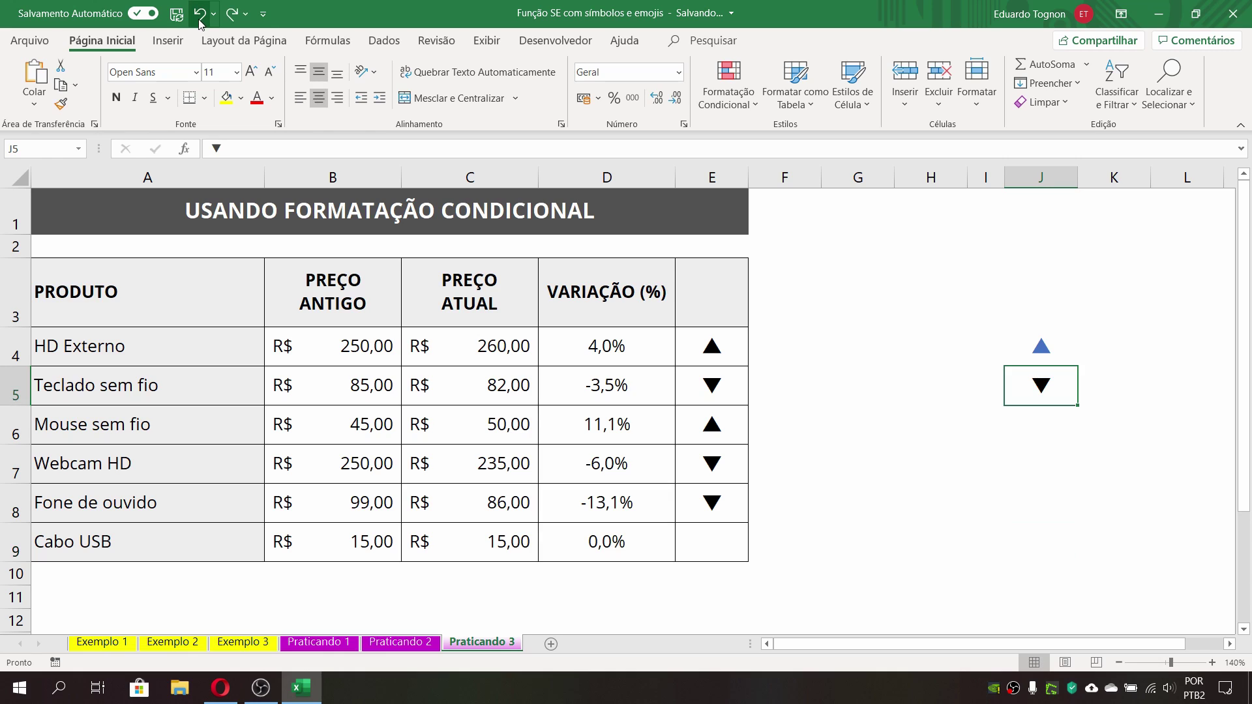
click(200, 19)
click(1050, 435)
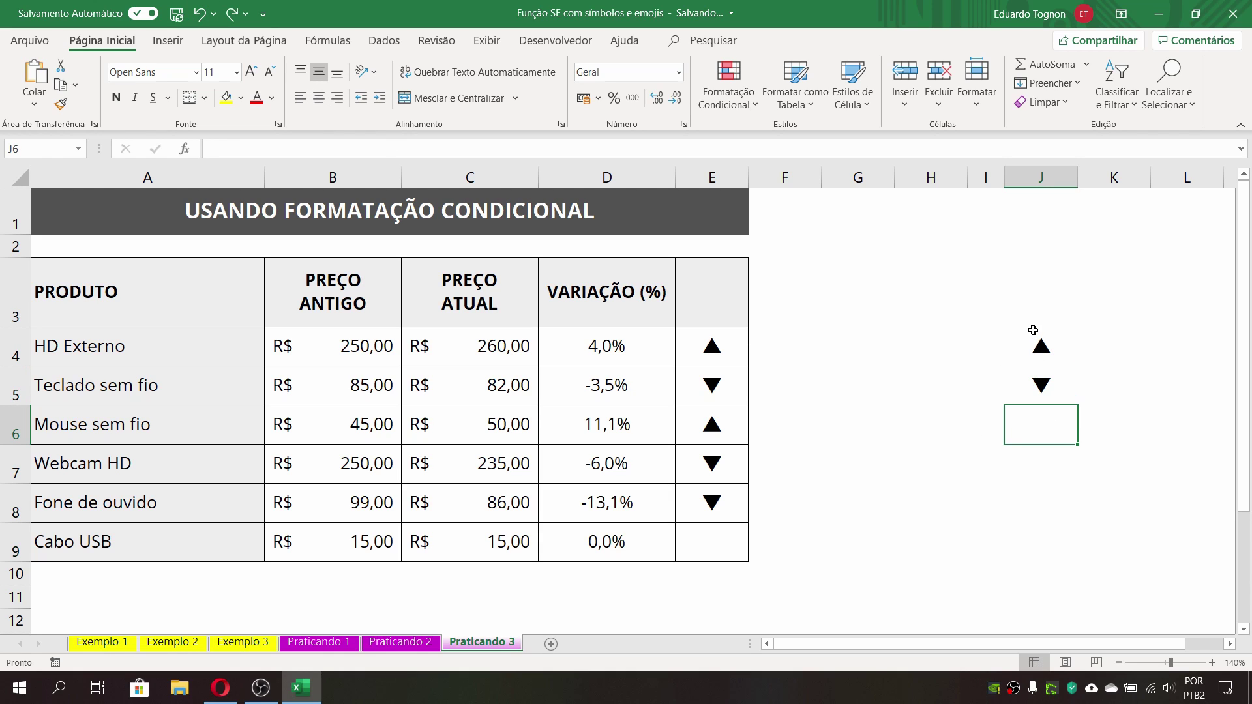
click(1050, 354)
click(1041, 375)
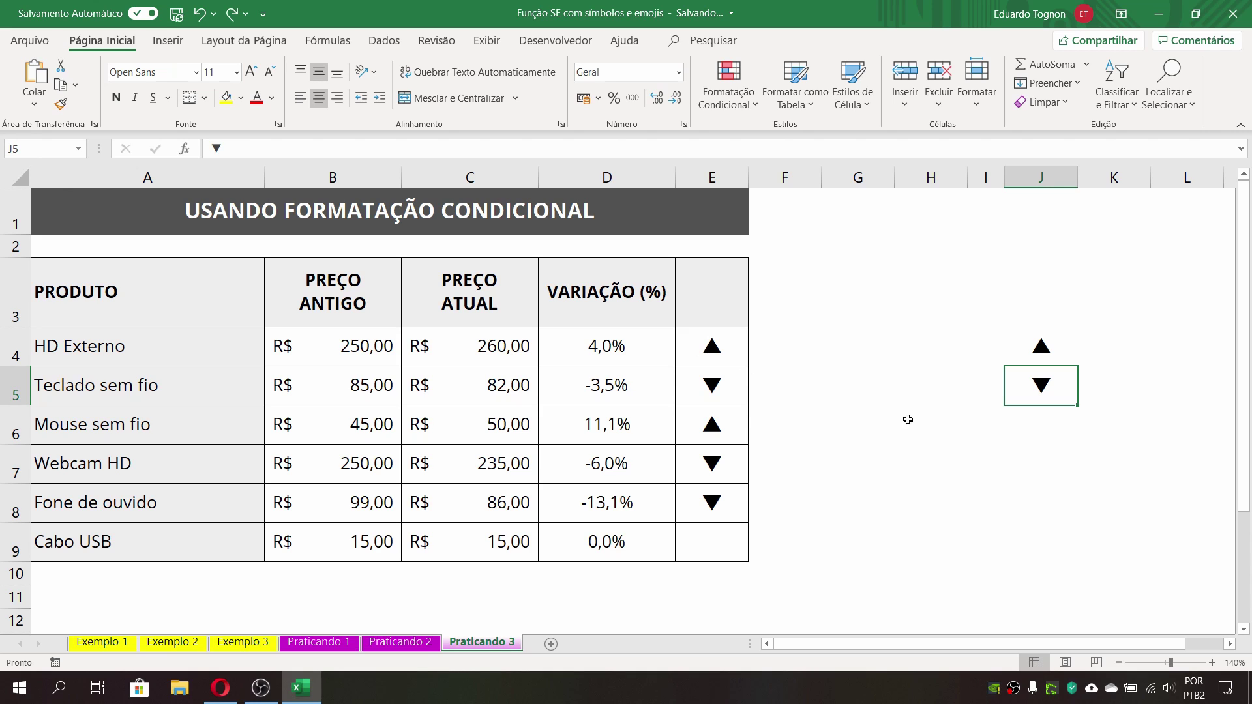
click(1022, 340)
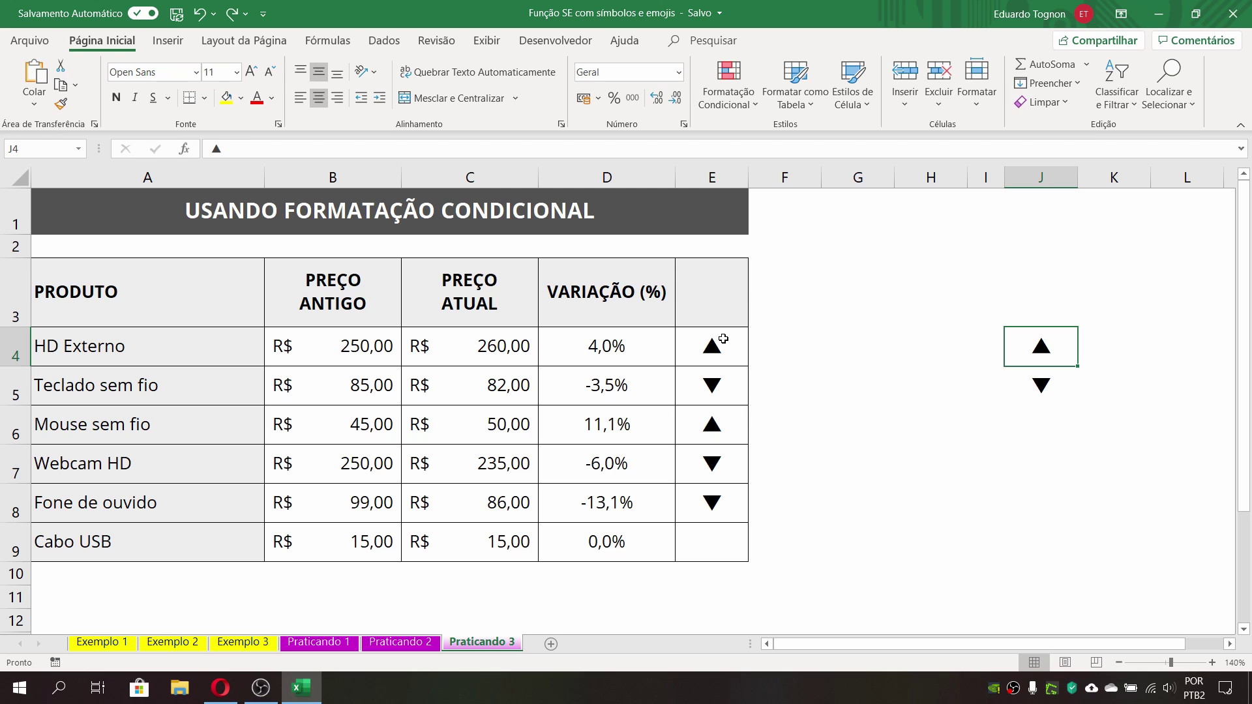
Step: Start a new conditional formatting rule for E4:E9 that formats only cells containing a particular cell value
drag(723, 339, 725, 536)
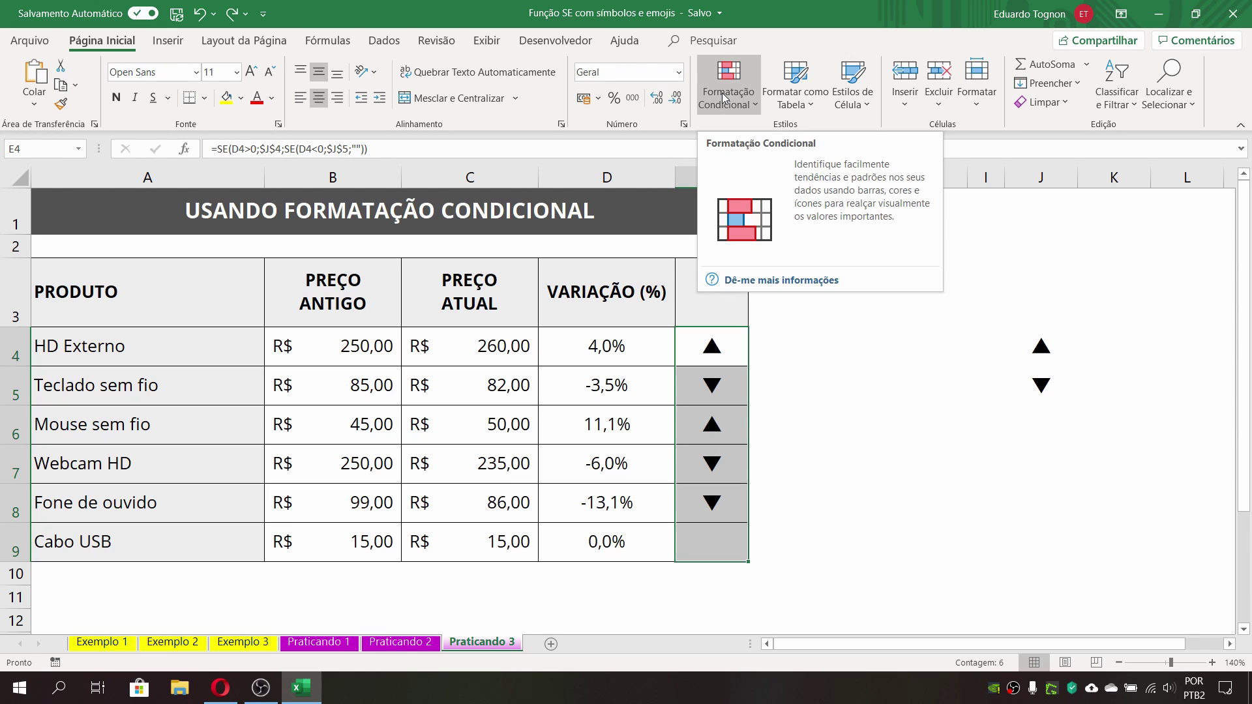
click(722, 93)
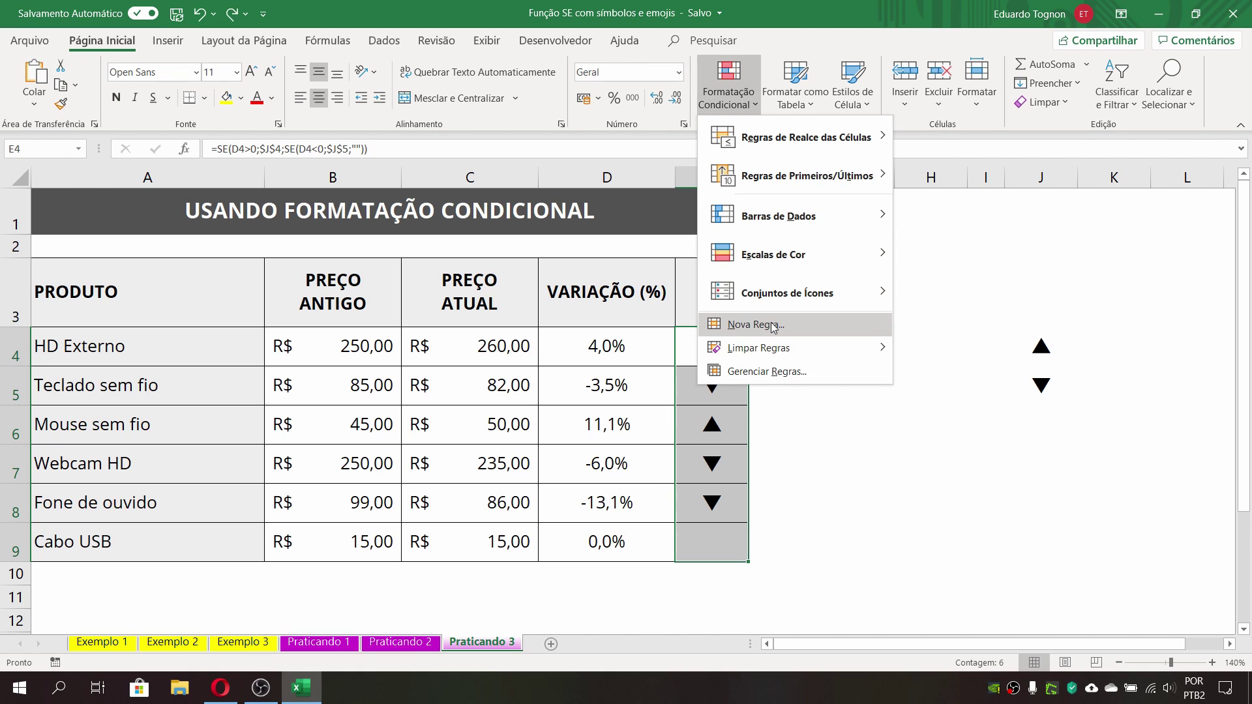
click(773, 327)
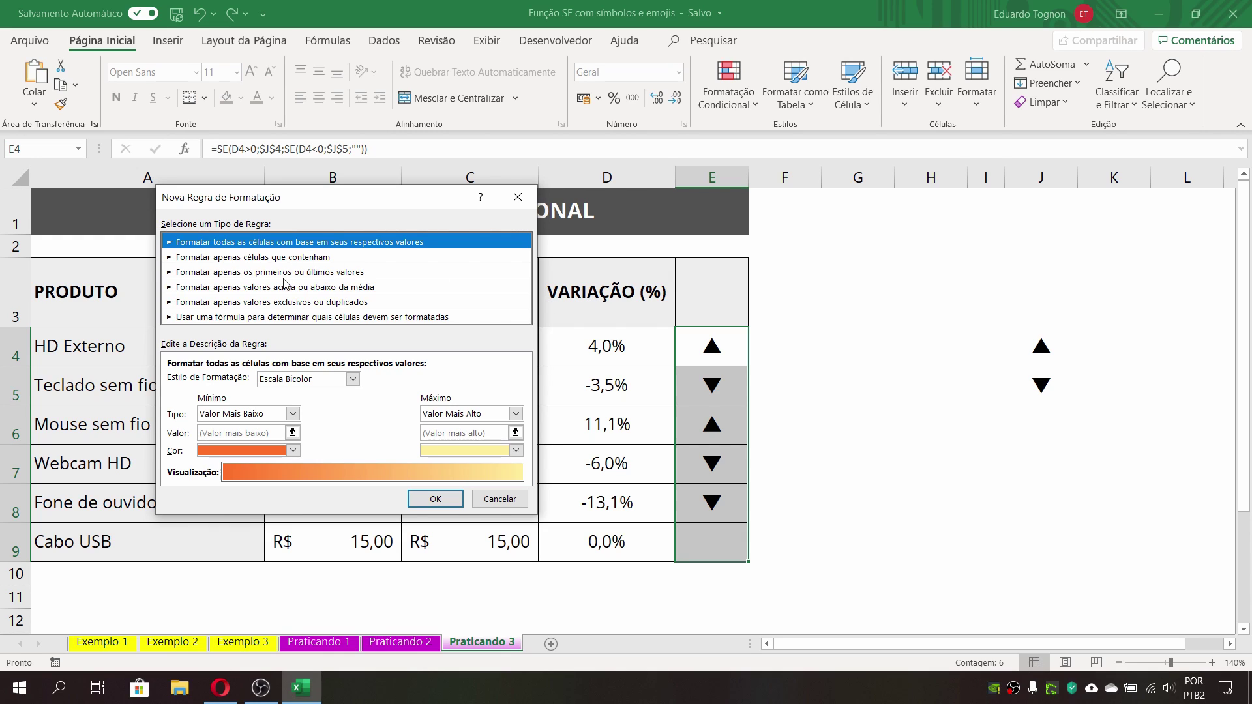
click(294, 258)
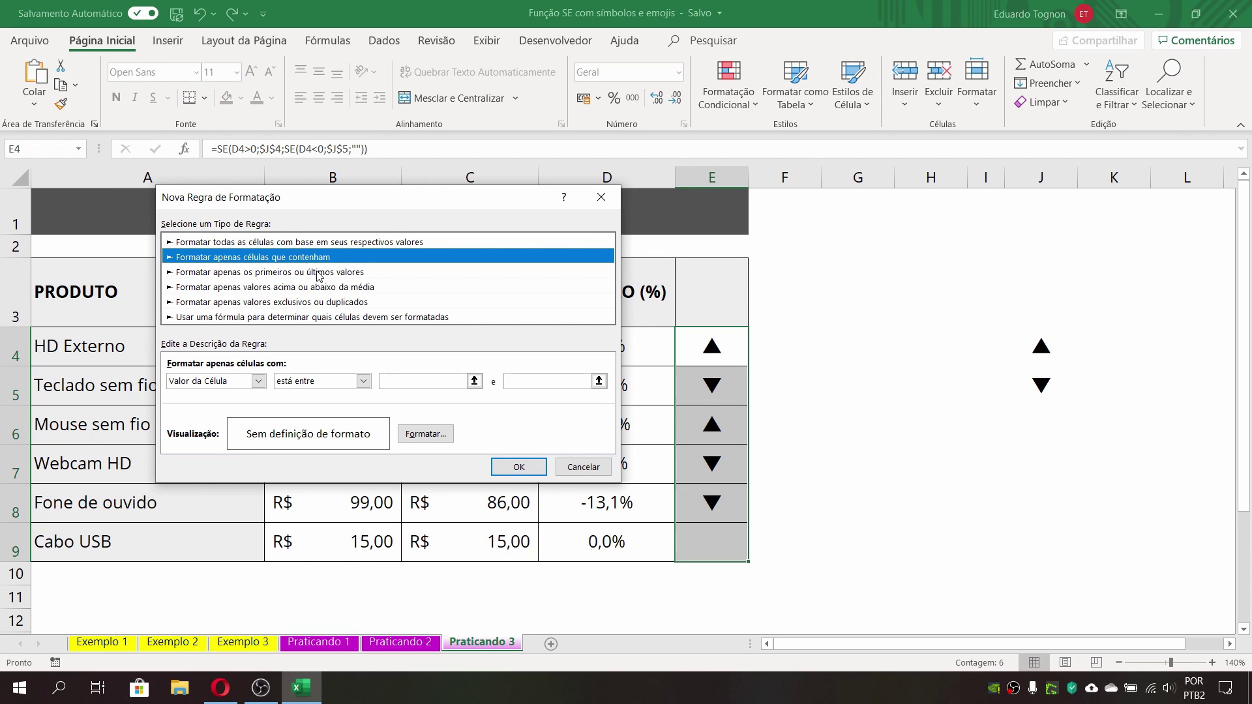
click(235, 385)
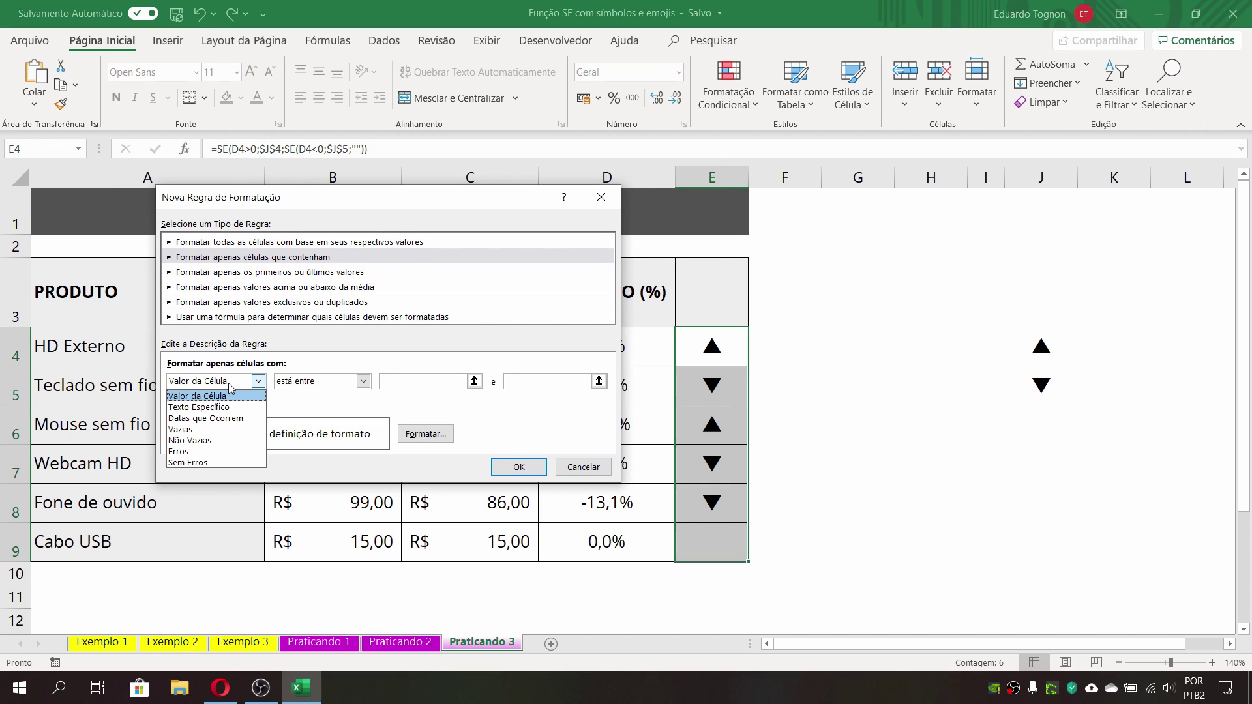
click(230, 385)
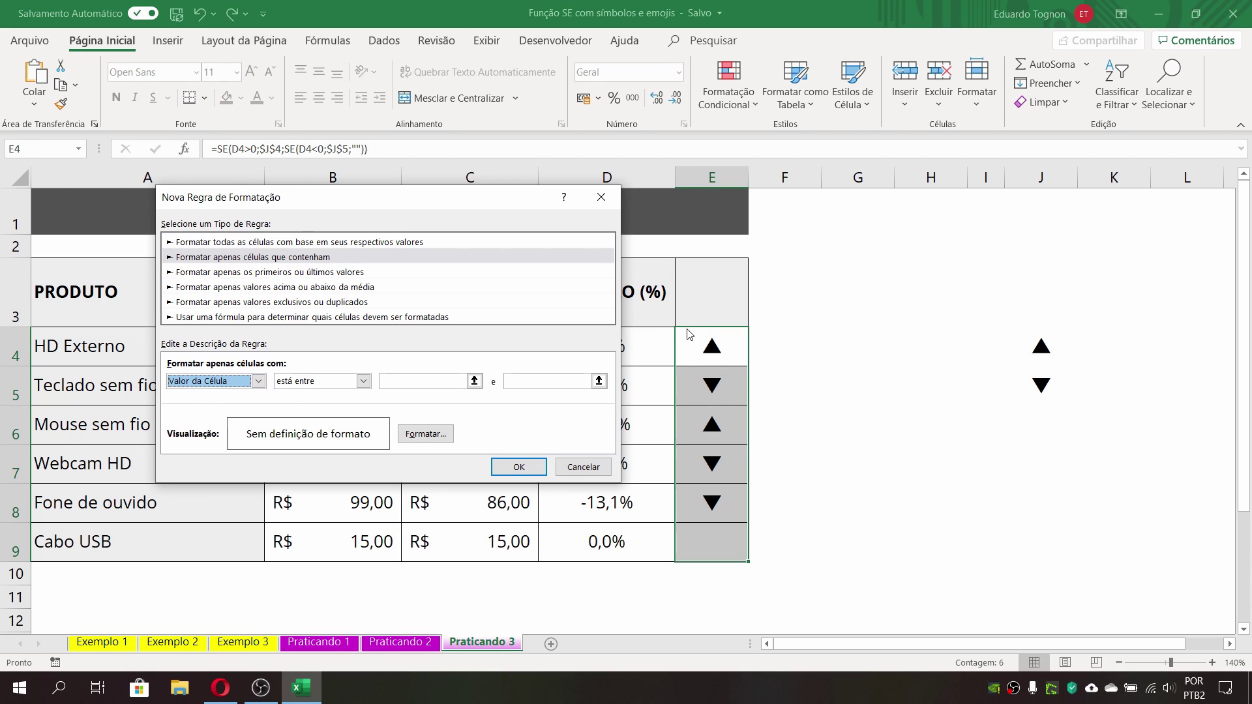
Step: Set the rule's condition to cell value equal to the upward triangle in =$J$4
click(314, 383)
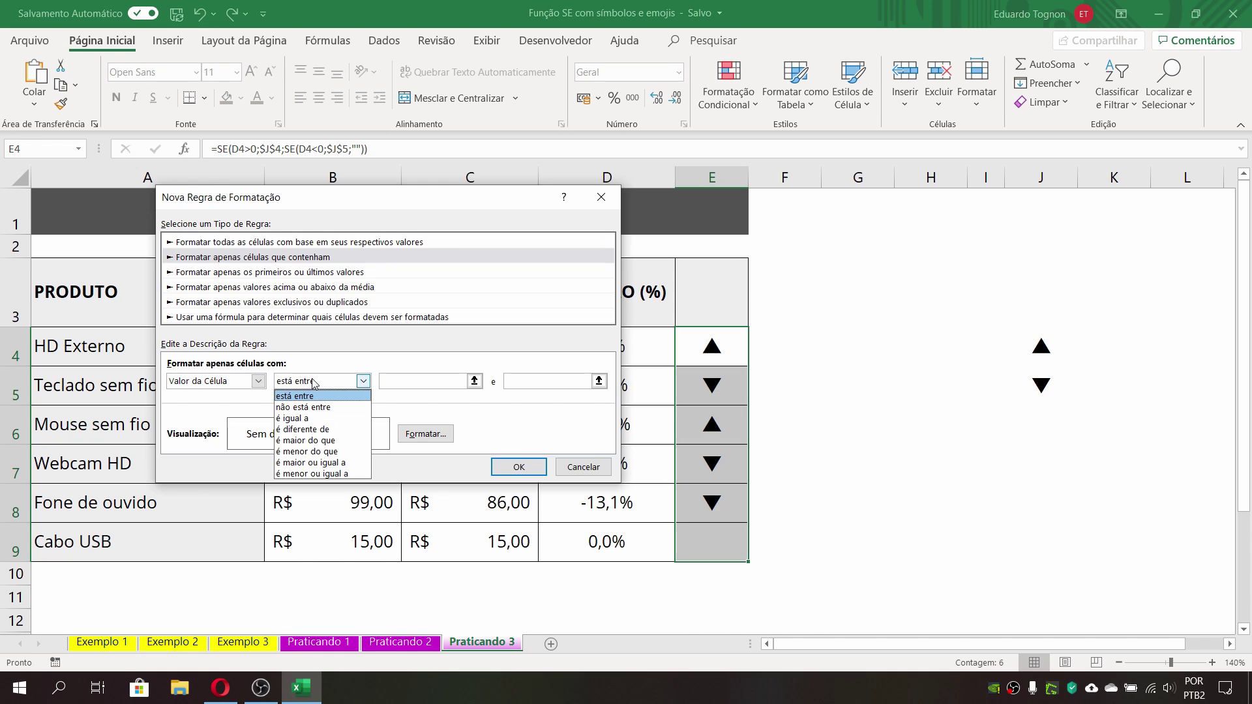
click(301, 419)
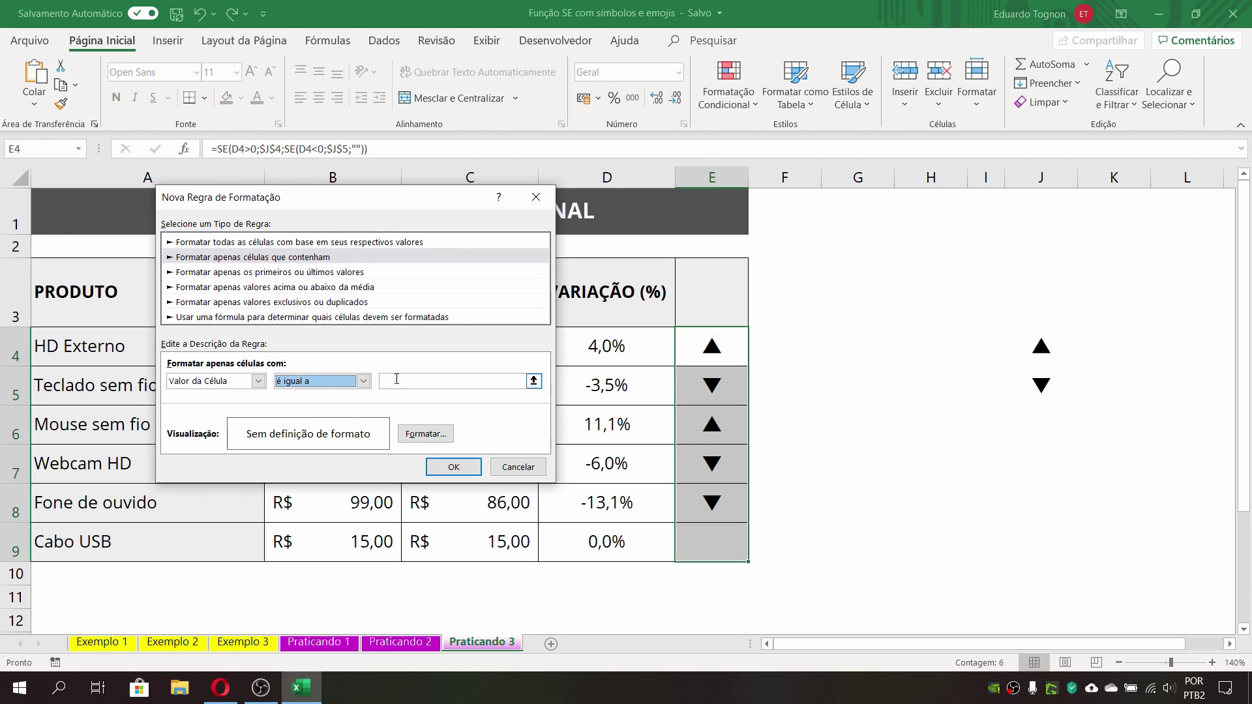
click(533, 382)
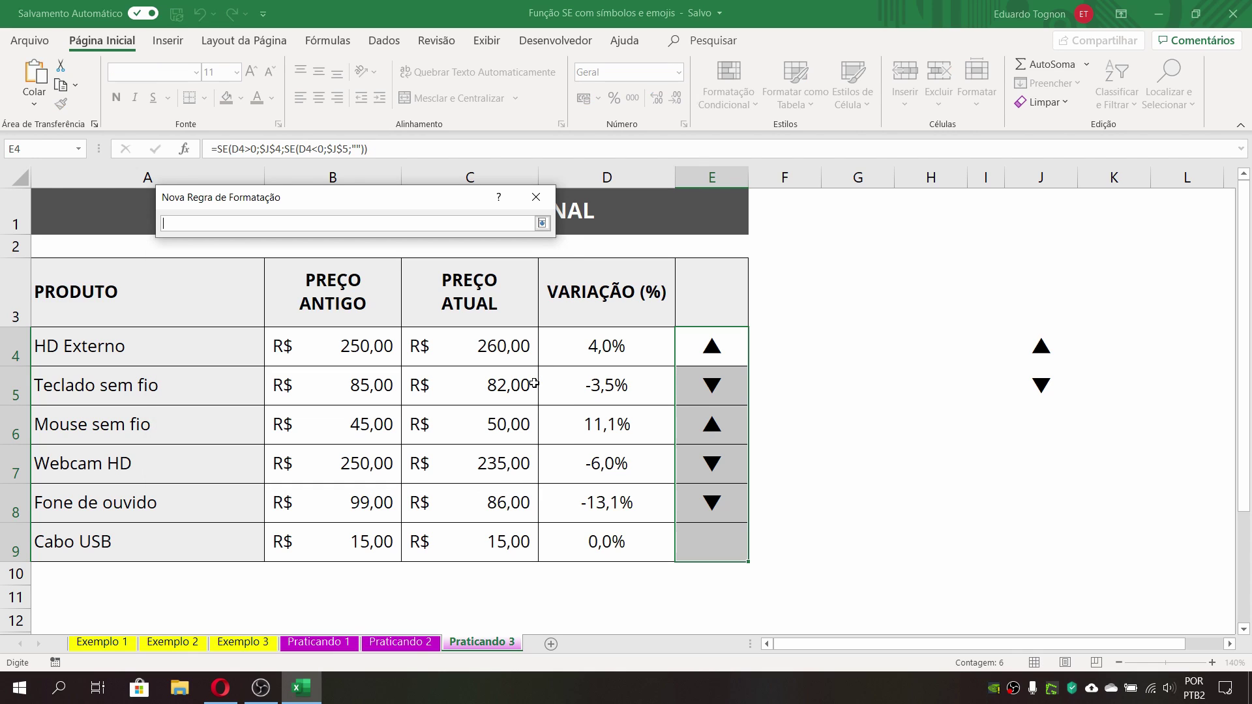
click(1029, 343)
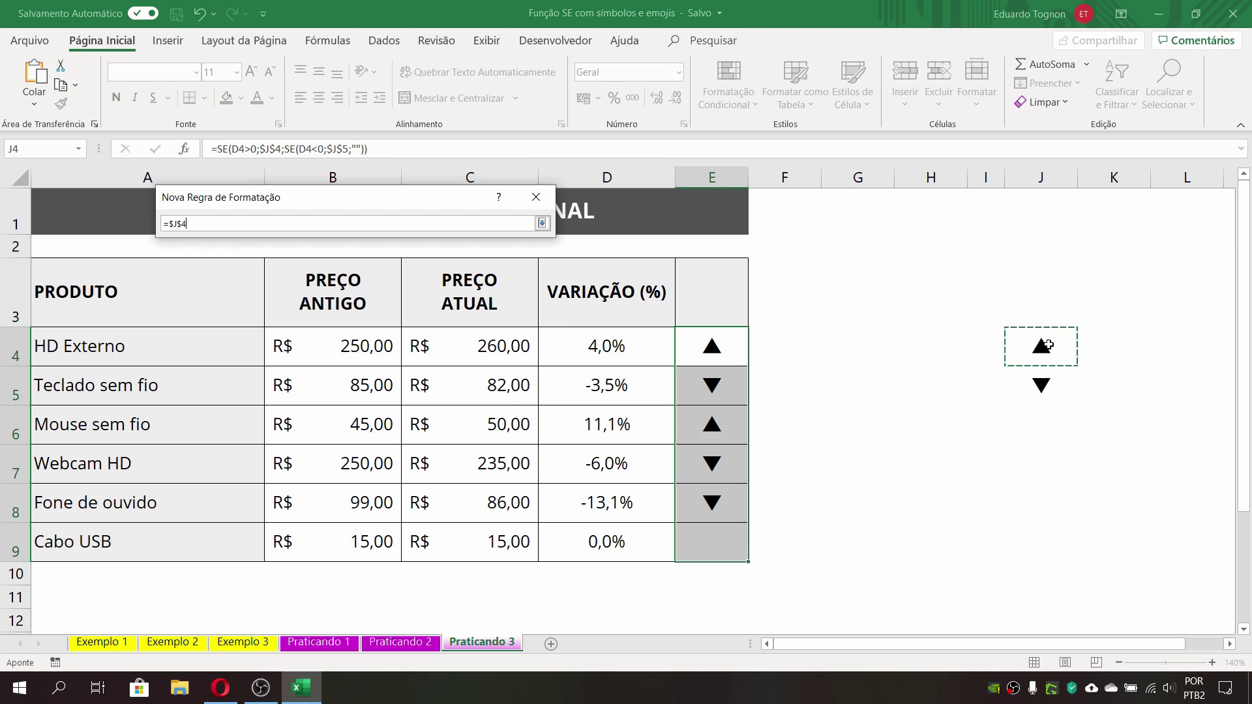
click(542, 224)
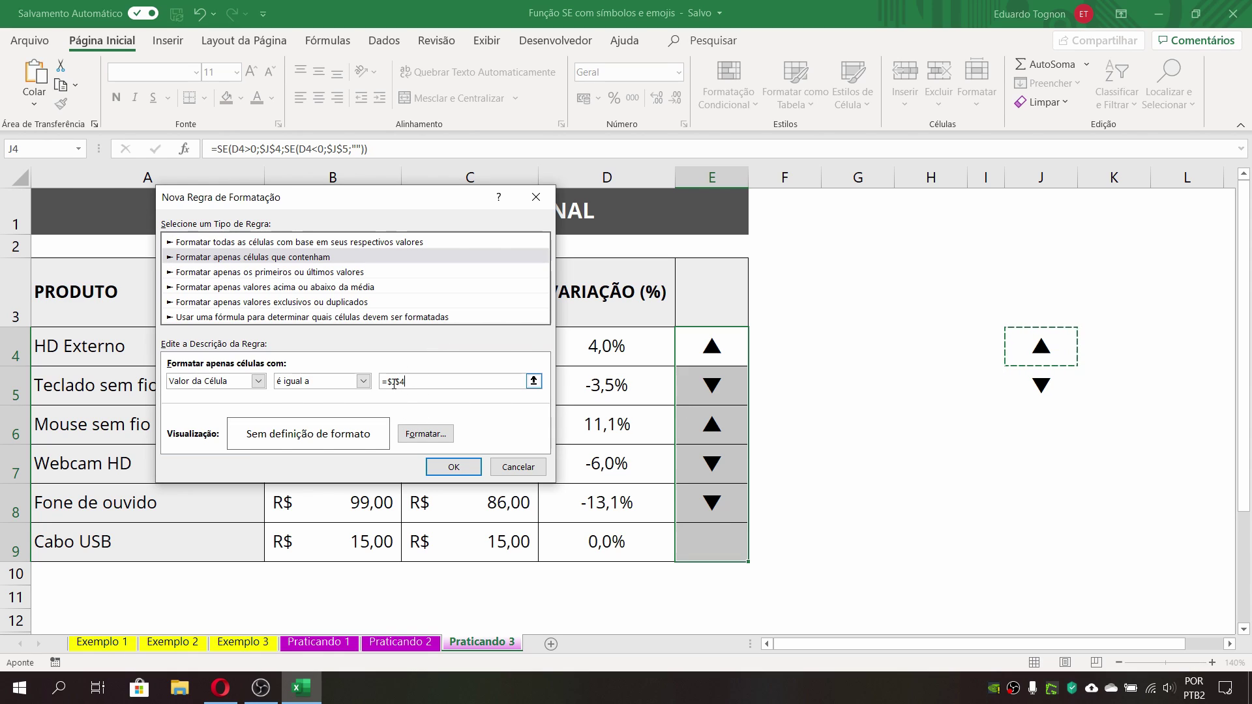
Step: Give the rule's format a darker theme blue font colour and apply the rule to E4:E9
click(437, 436)
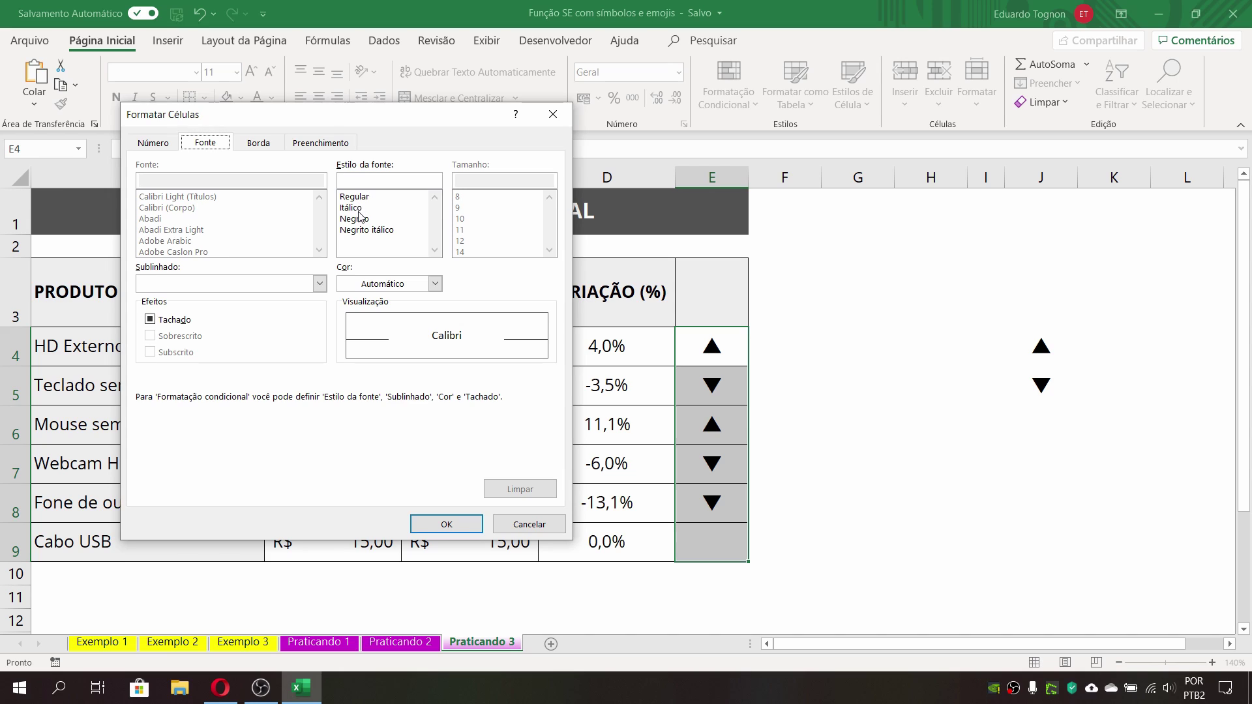
click(258, 143)
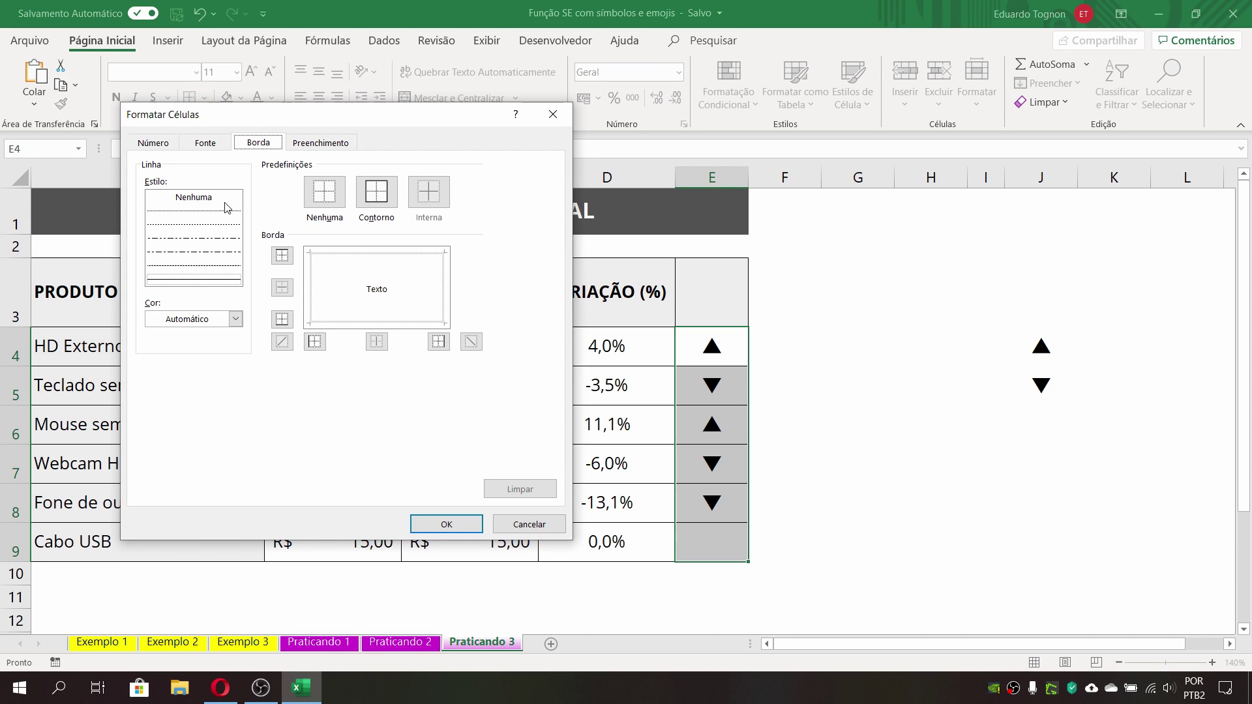
click(319, 142)
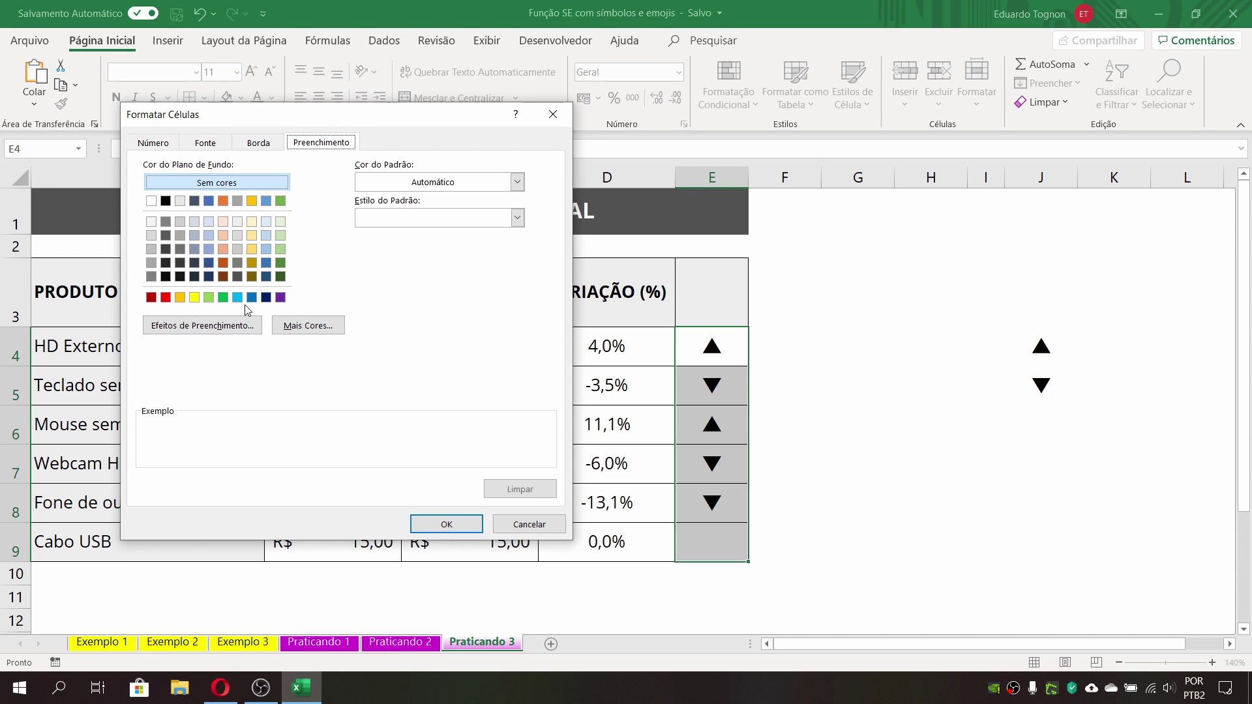
click(216, 147)
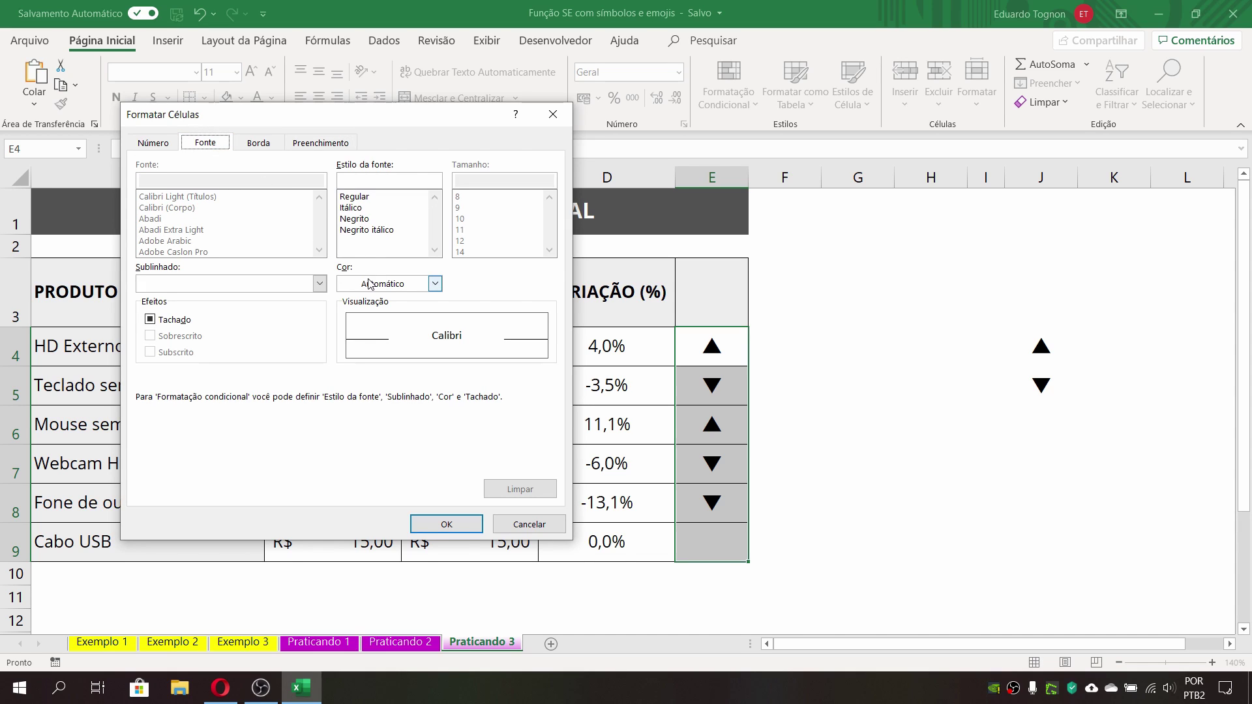
click(434, 283)
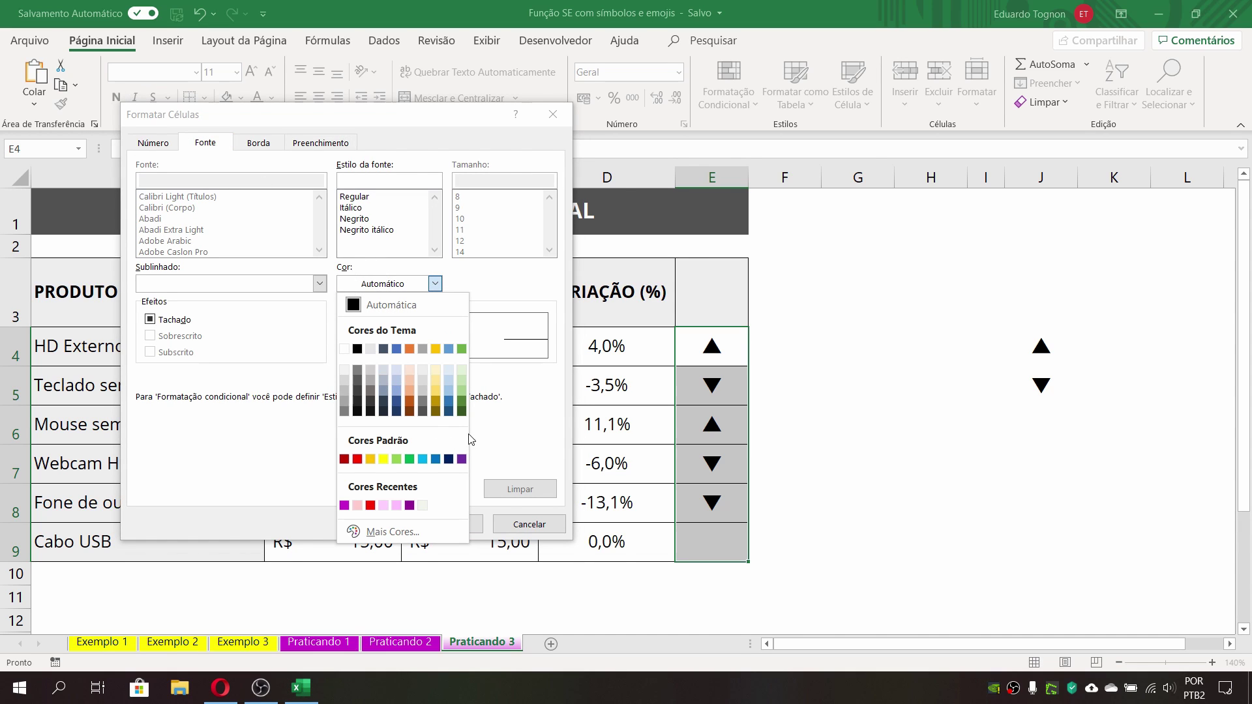
click(450, 406)
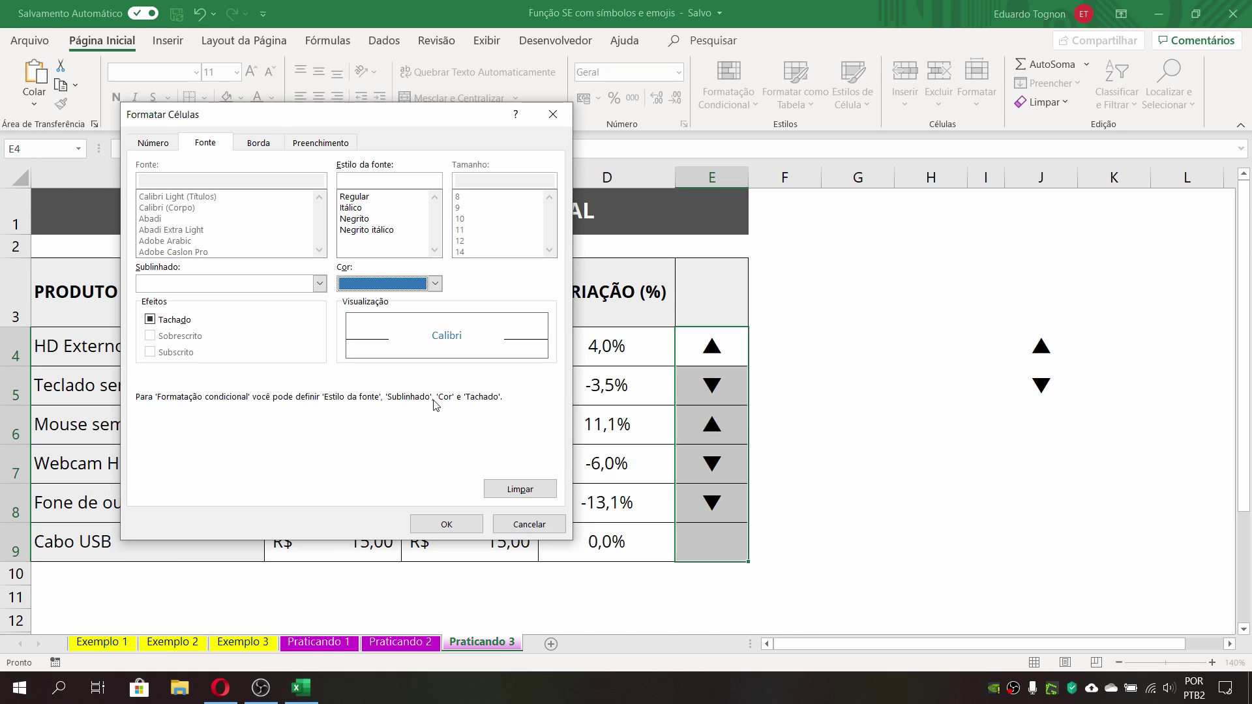
click(446, 525)
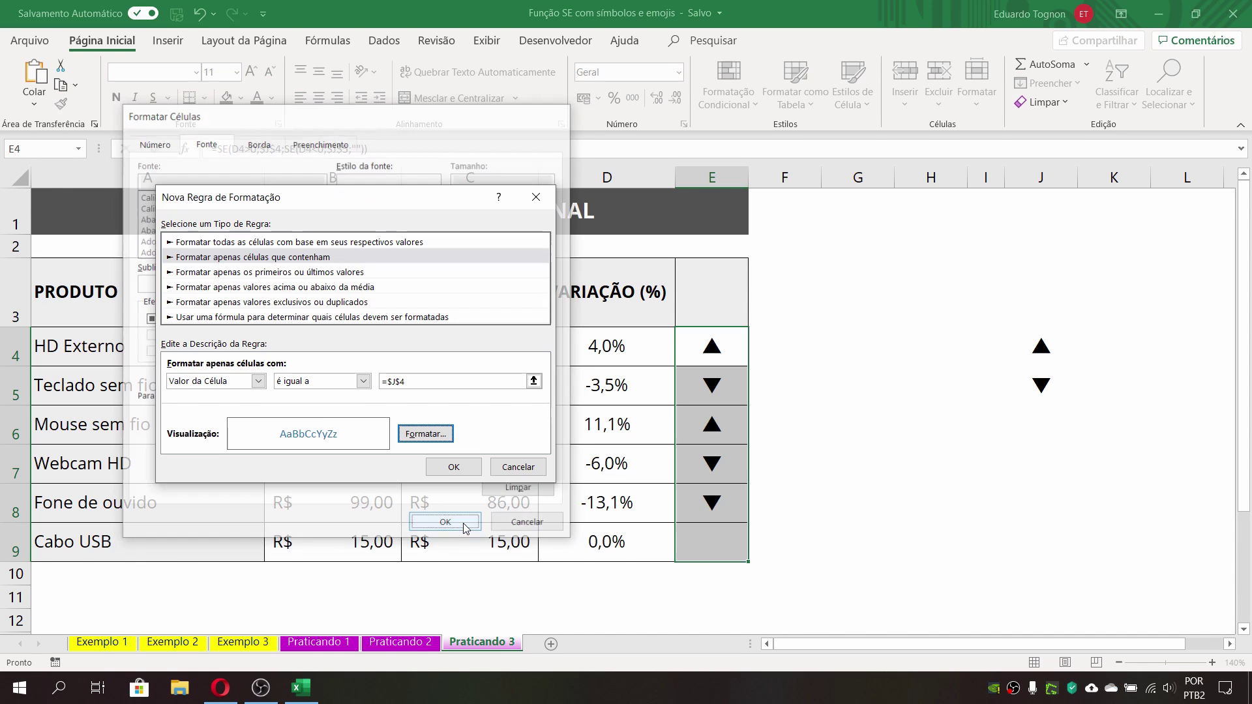
click(454, 467)
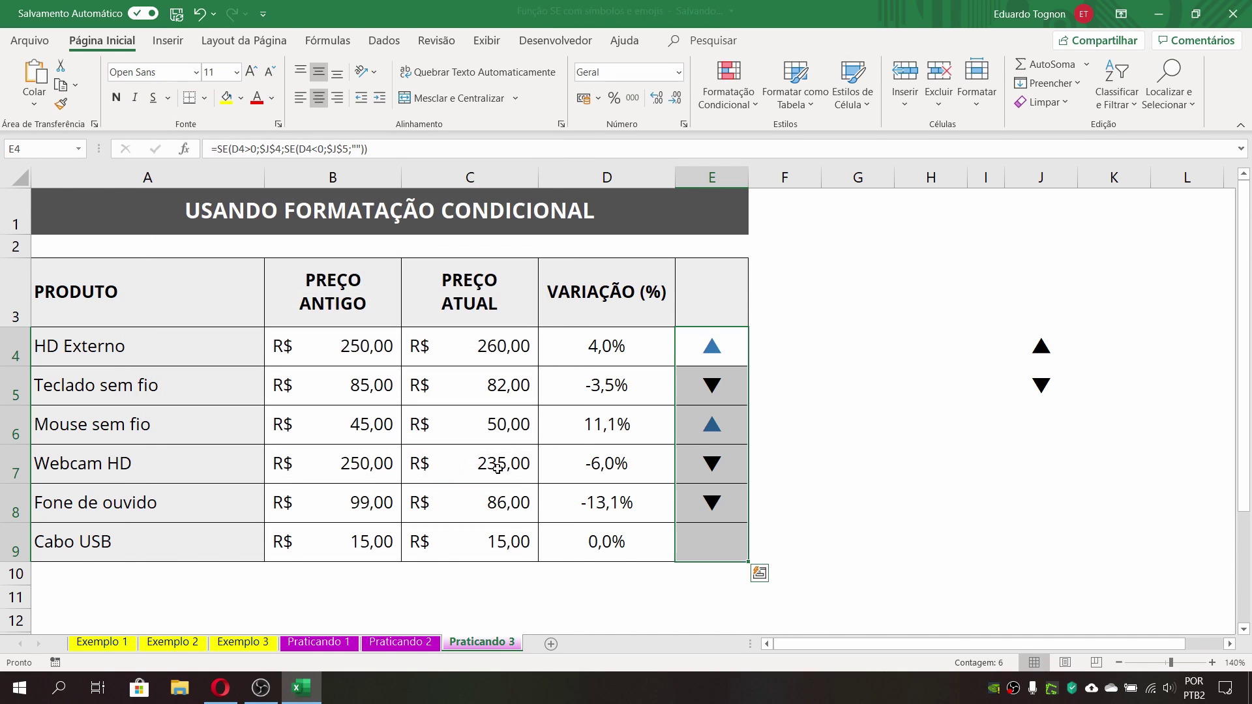
click(870, 430)
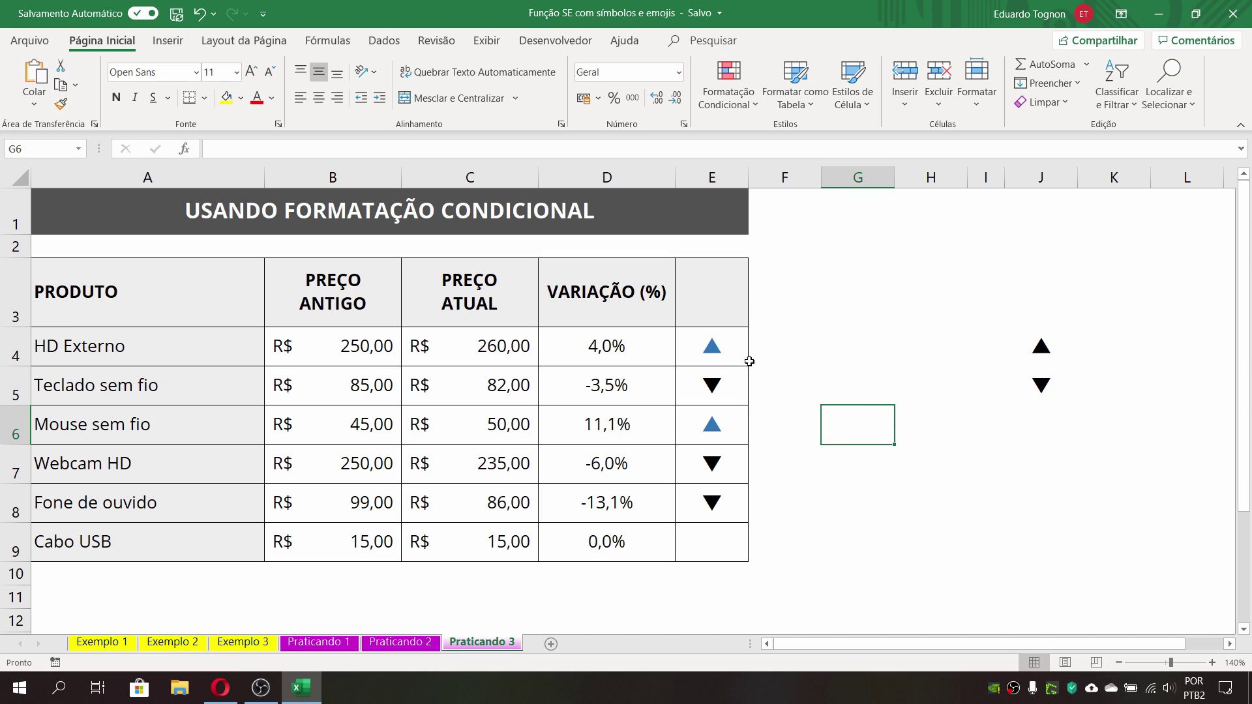
Step: Start a second conditional formatting rule for E4:E9, using the type that formats only cells that contain a value
click(716, 339)
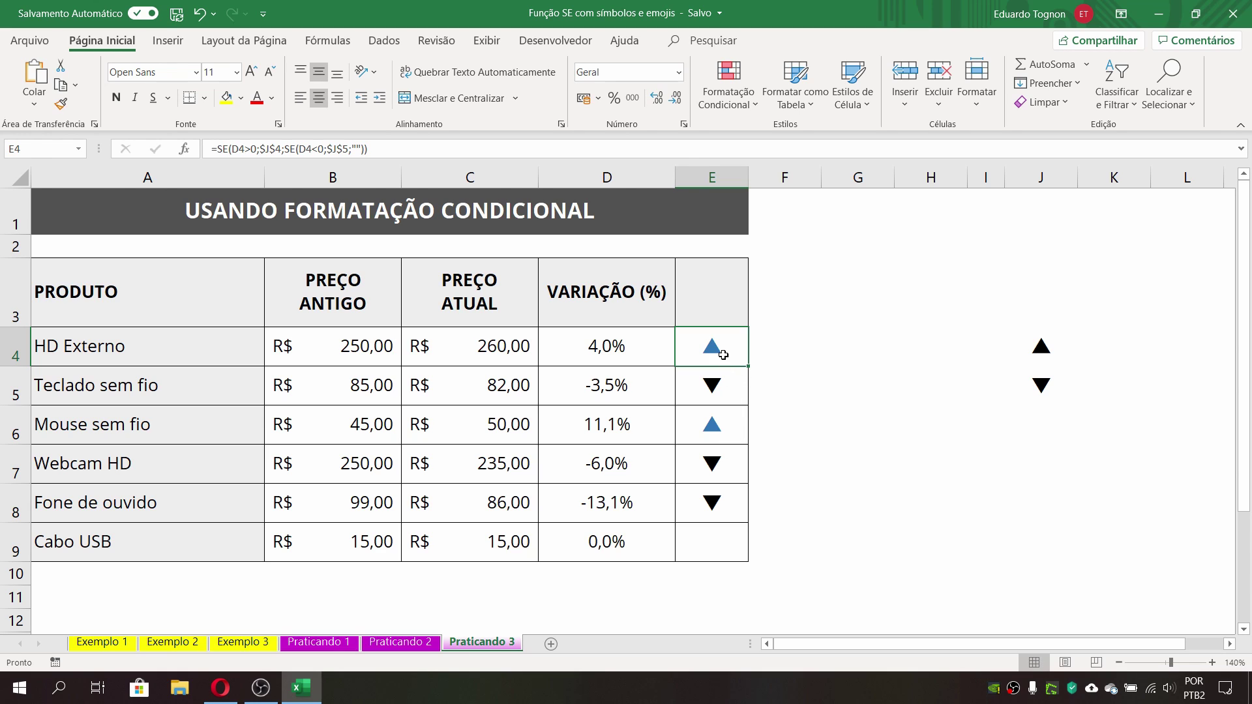
drag(714, 337, 711, 525)
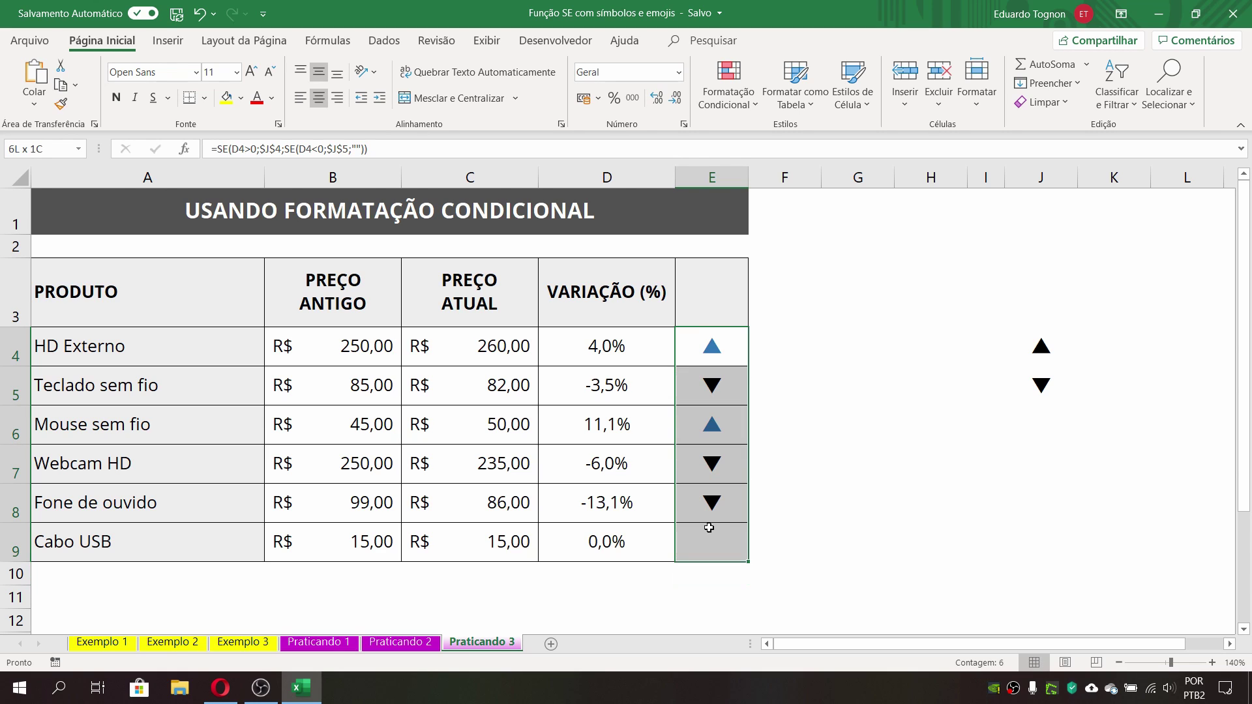
click(724, 98)
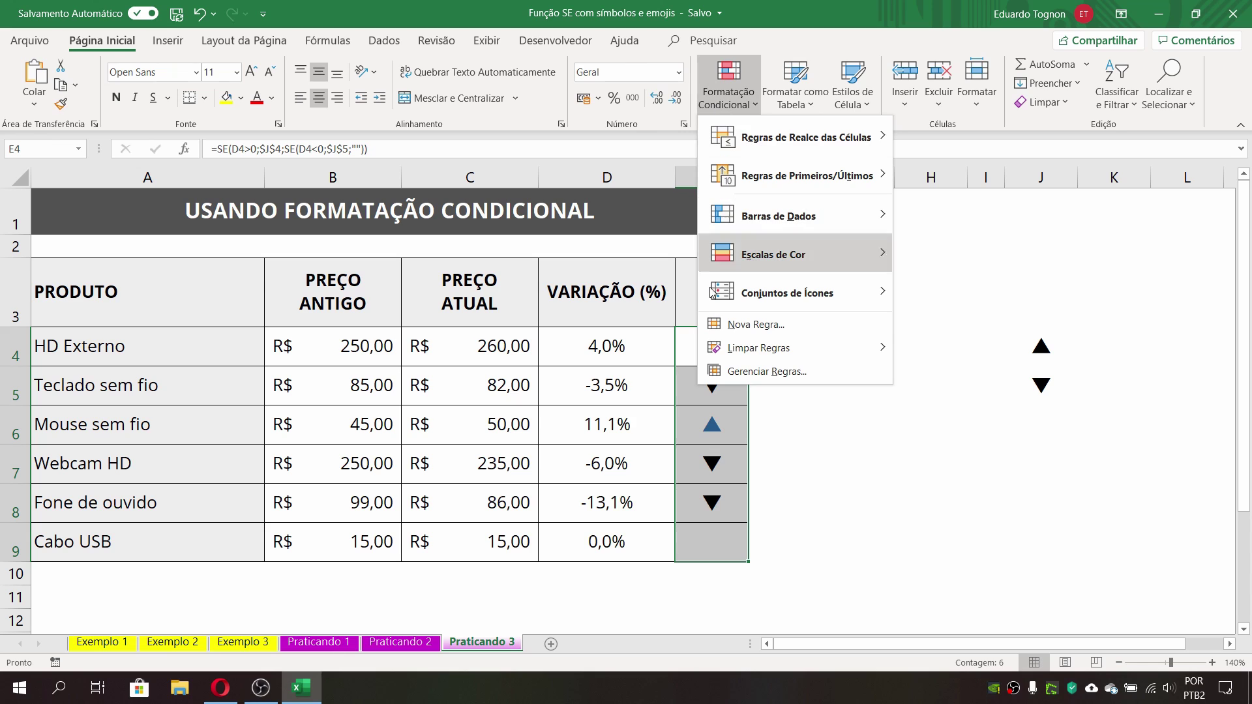
click(732, 327)
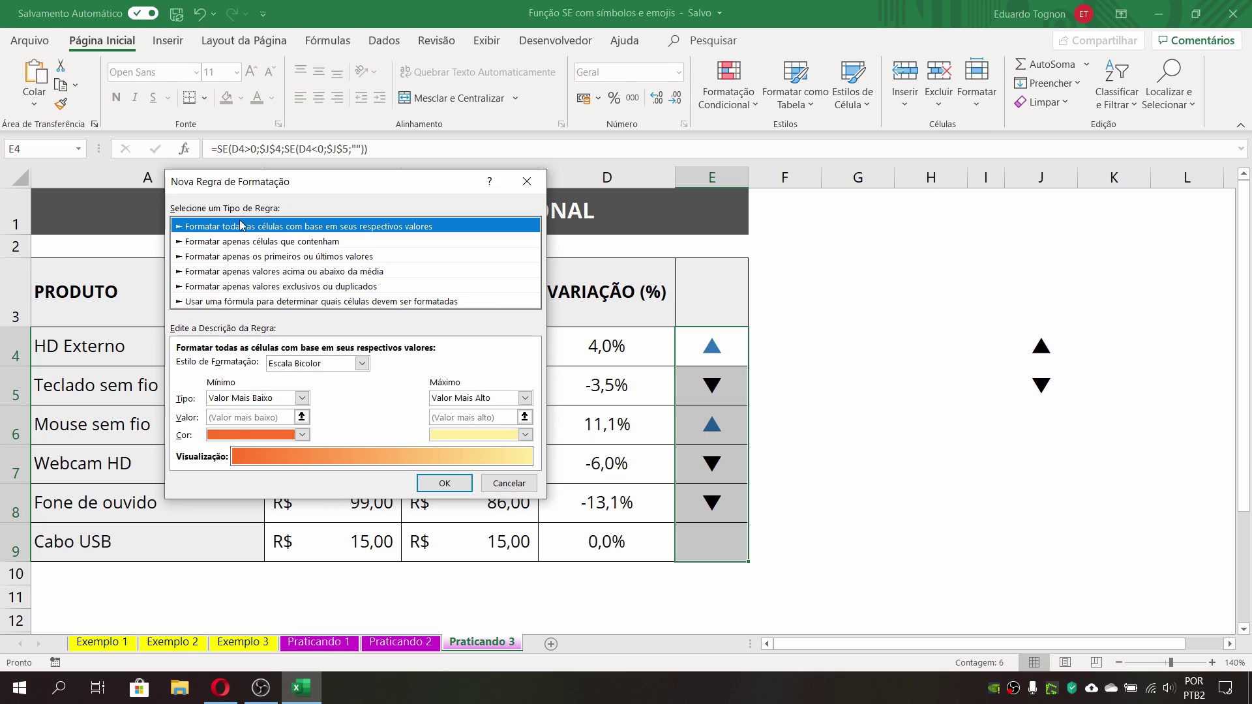
click(256, 243)
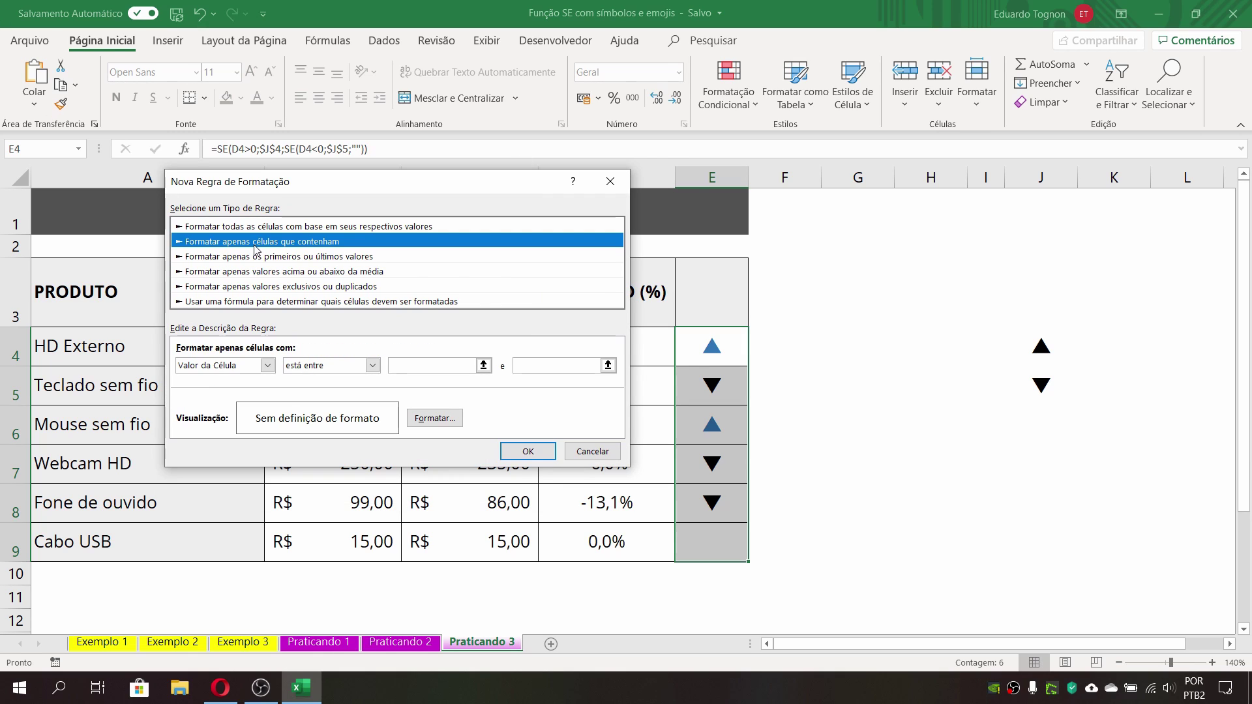
Step: Set the second rule's condition to cell value equal to the downward triangle in =$J$5
click(305, 366)
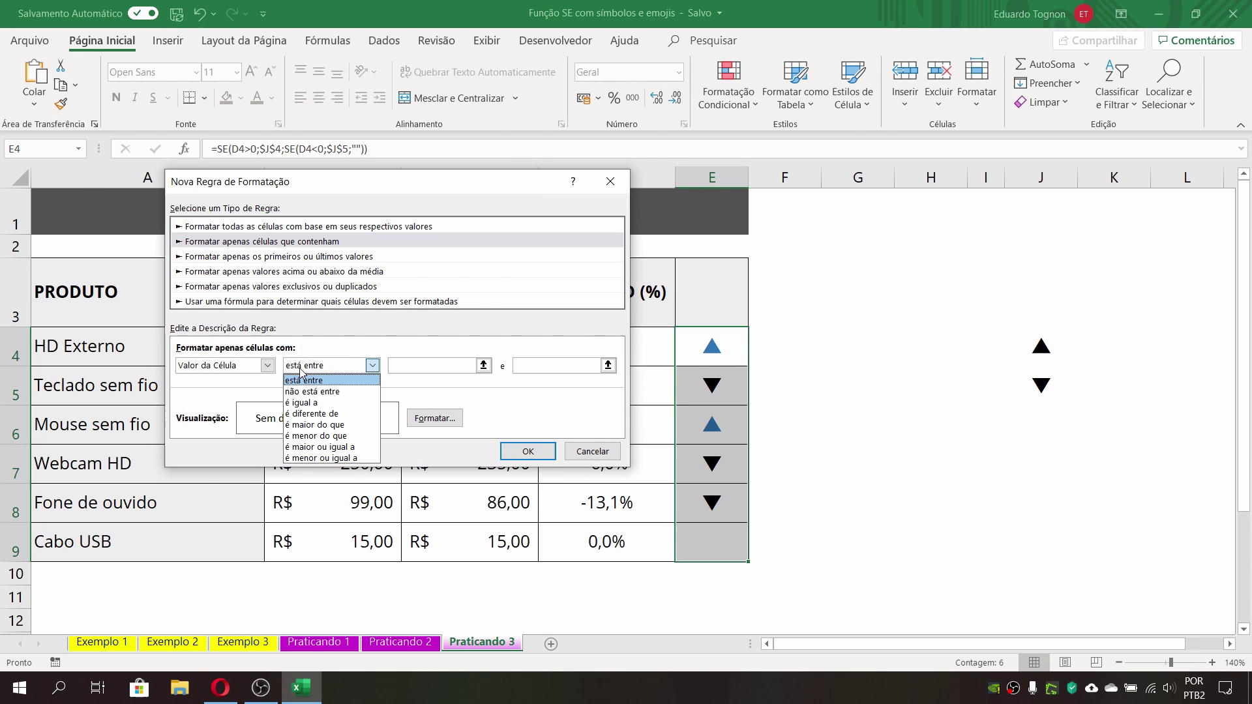
click(306, 404)
click(543, 366)
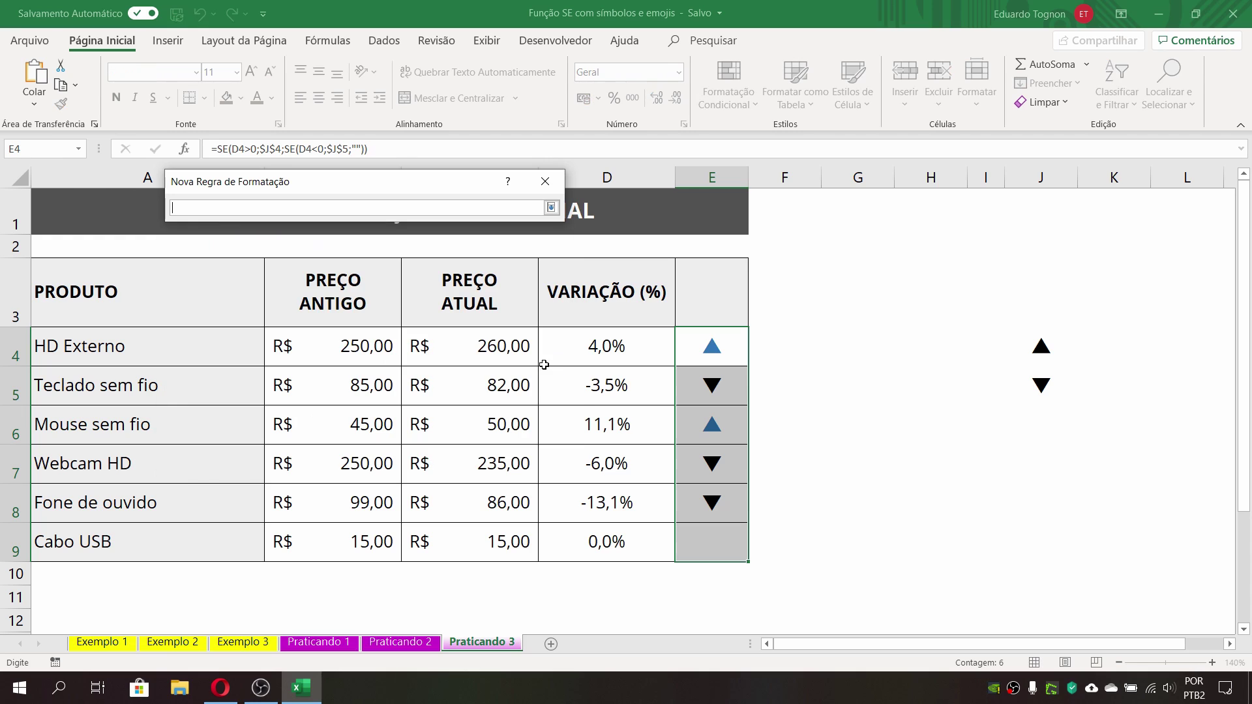
click(1029, 381)
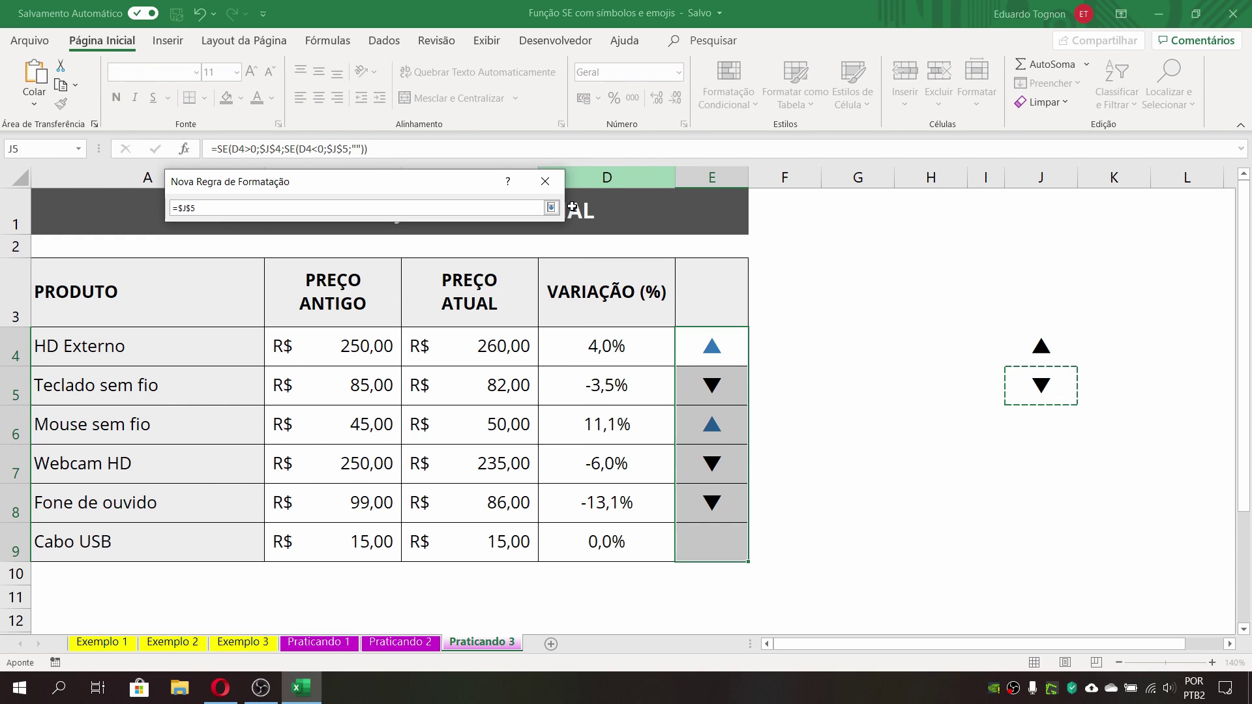
click(551, 208)
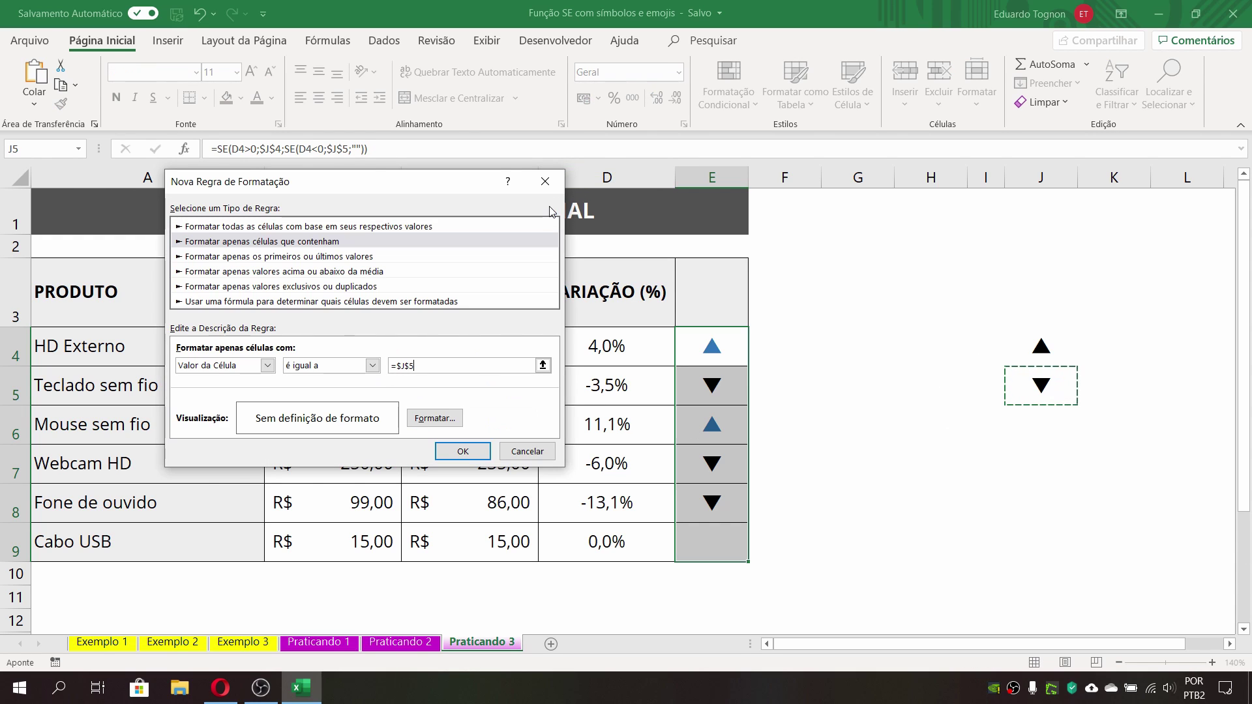
Step: Give the second rule's format a standard red font colour and apply the rule to E4:E9
click(447, 419)
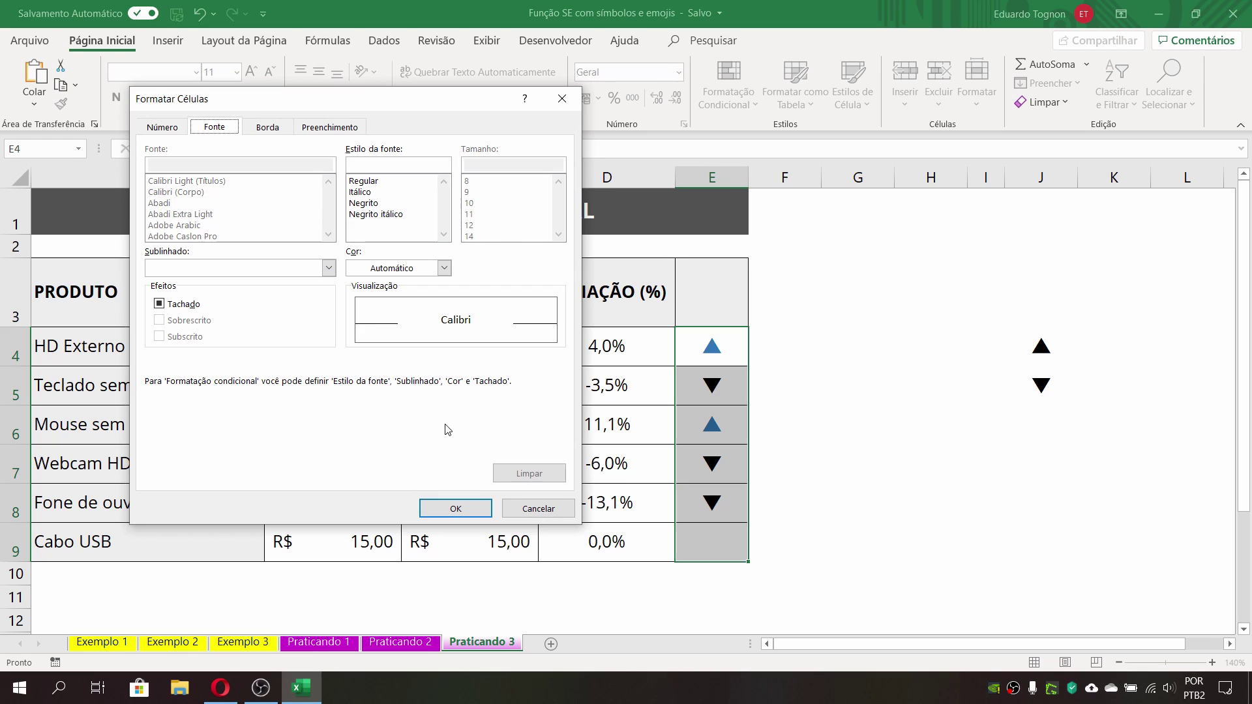
click(400, 267)
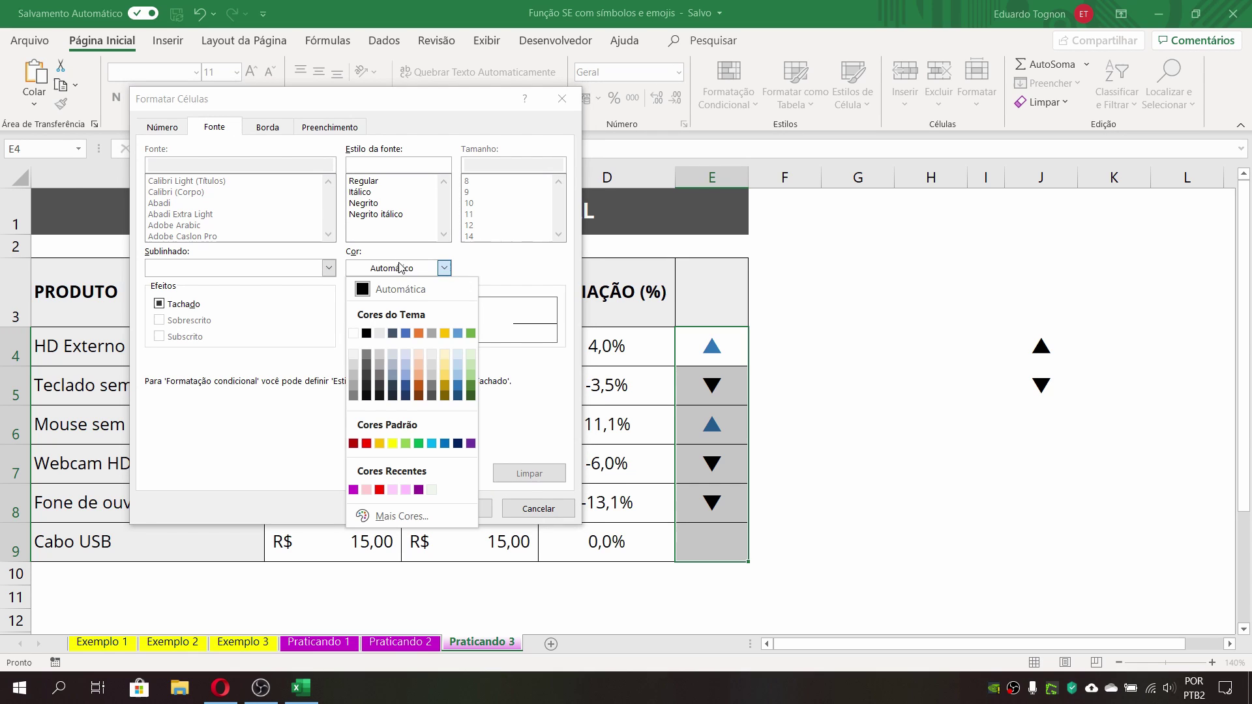
click(366, 443)
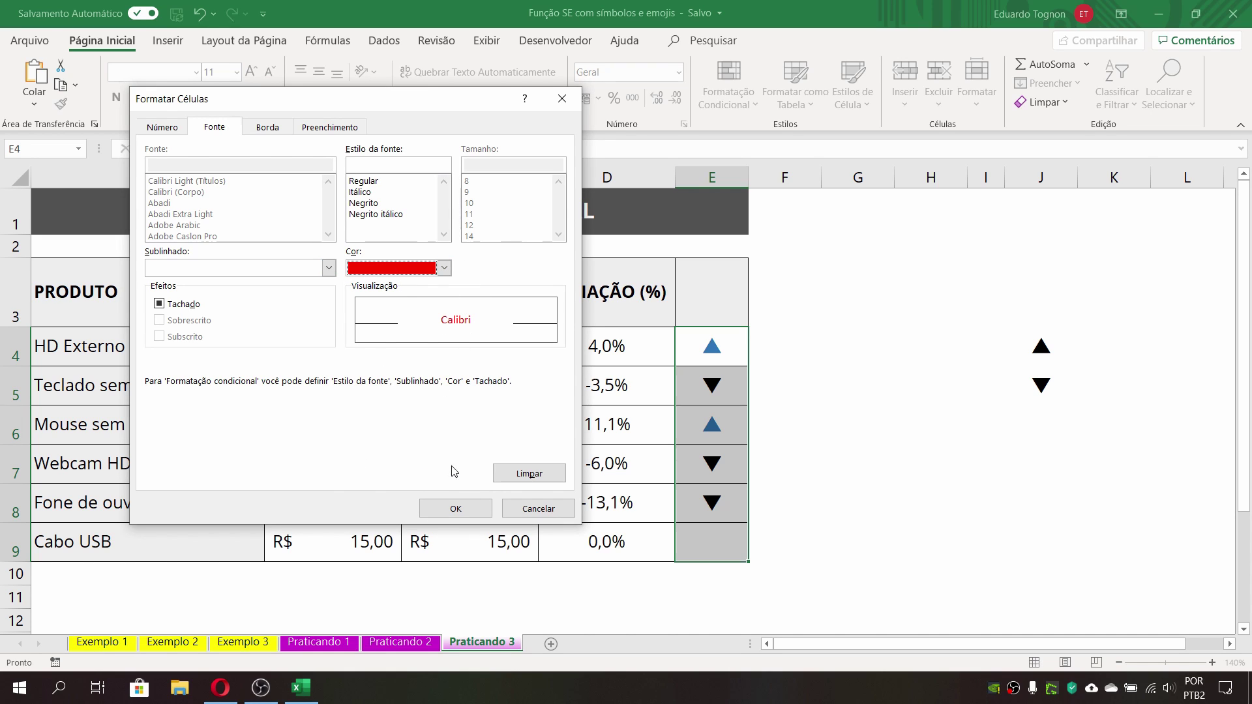
click(456, 508)
click(455, 460)
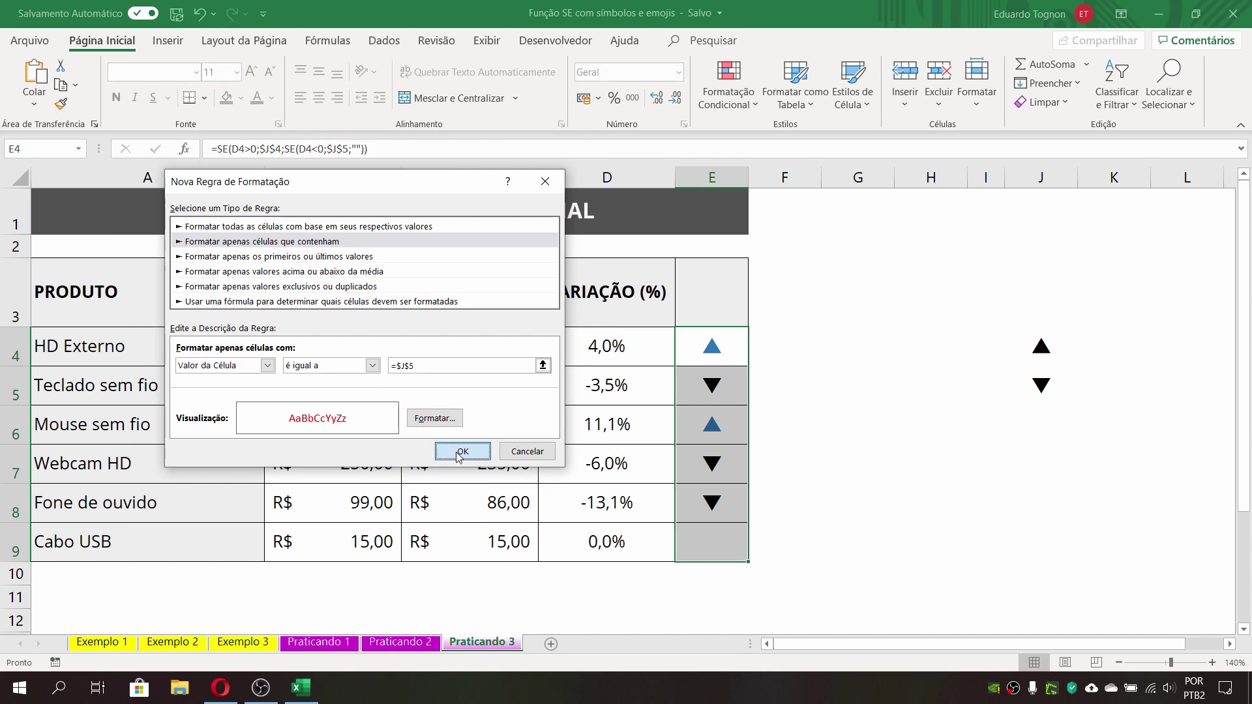
click(1041, 550)
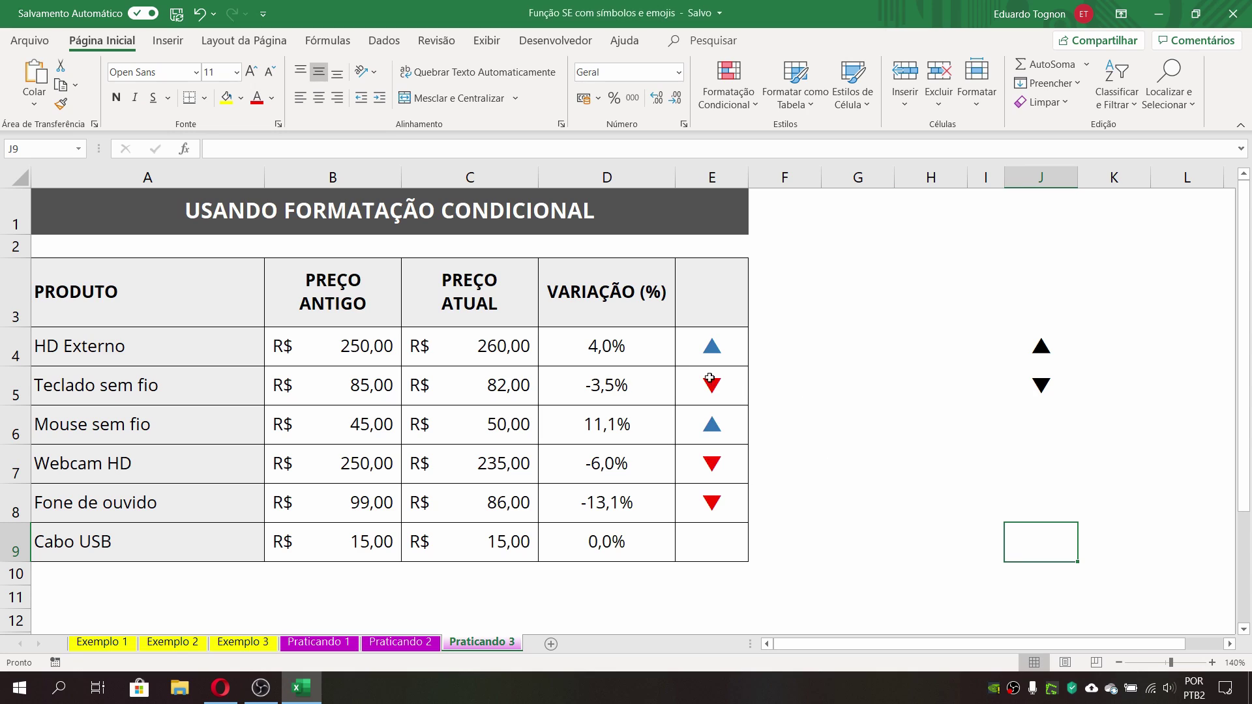
Step: Compare the formula cell E4 with the source triangles in J4 and J5
click(751, 350)
click(742, 350)
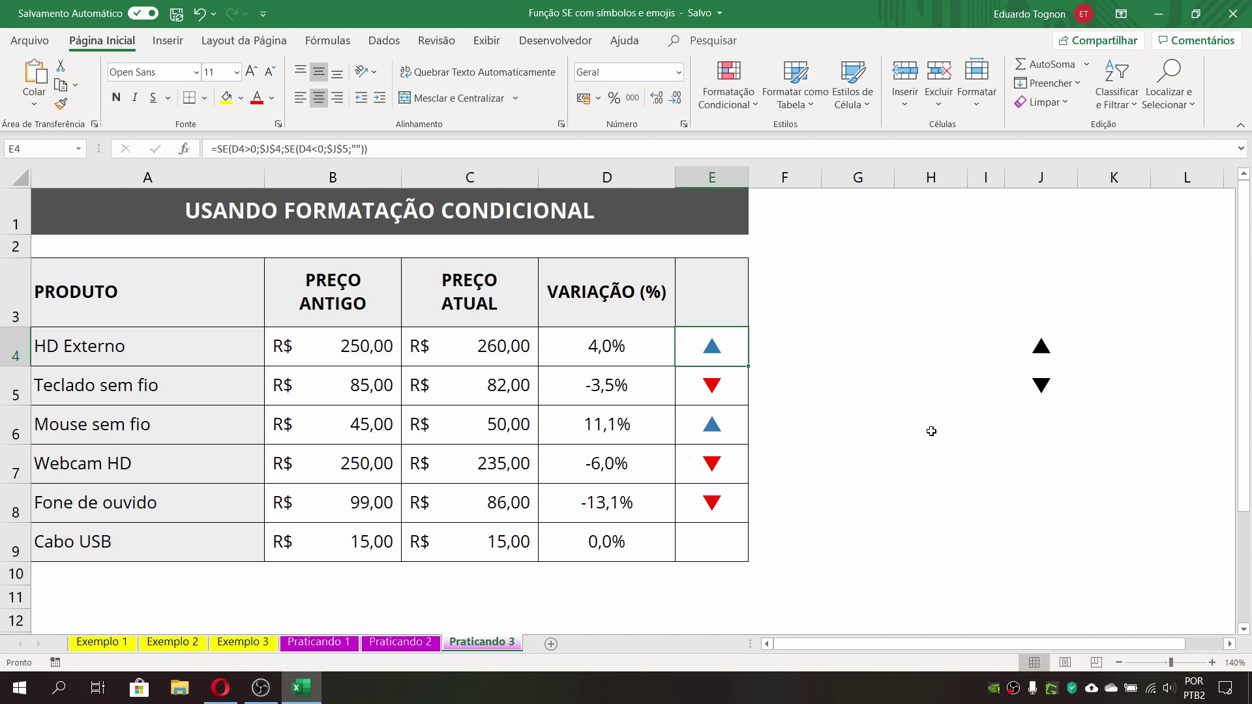
click(1034, 354)
click(1032, 395)
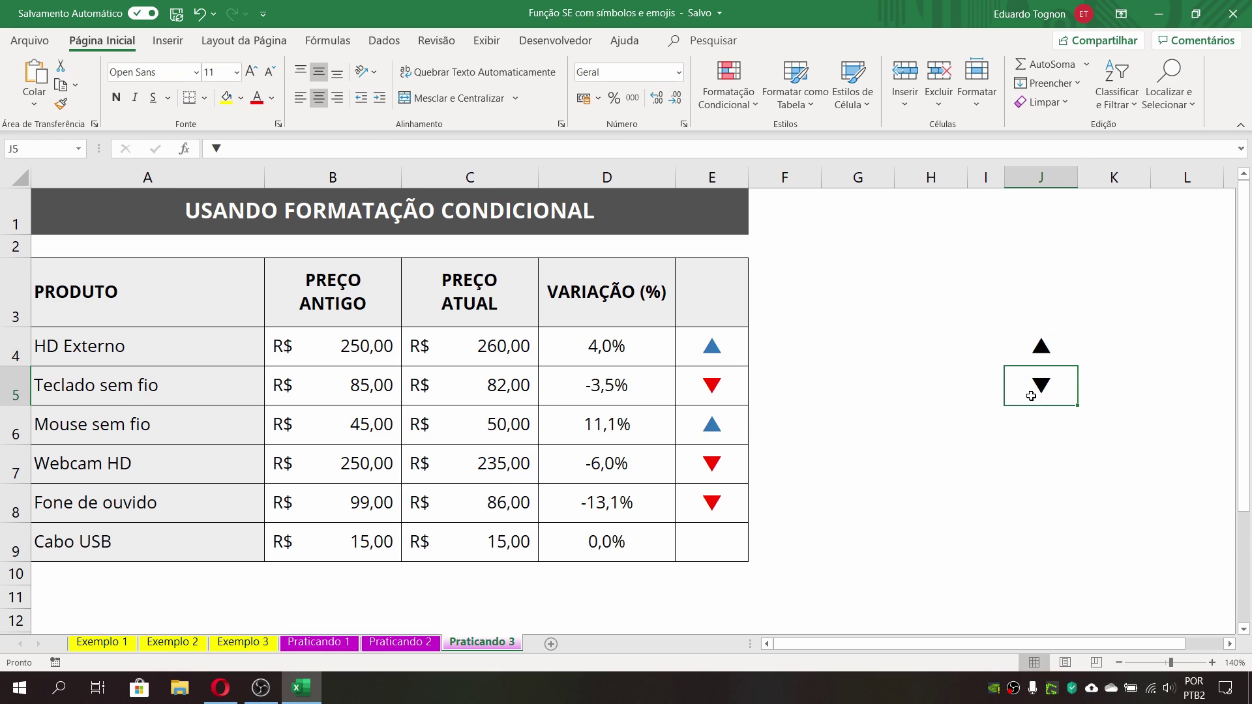
click(1042, 346)
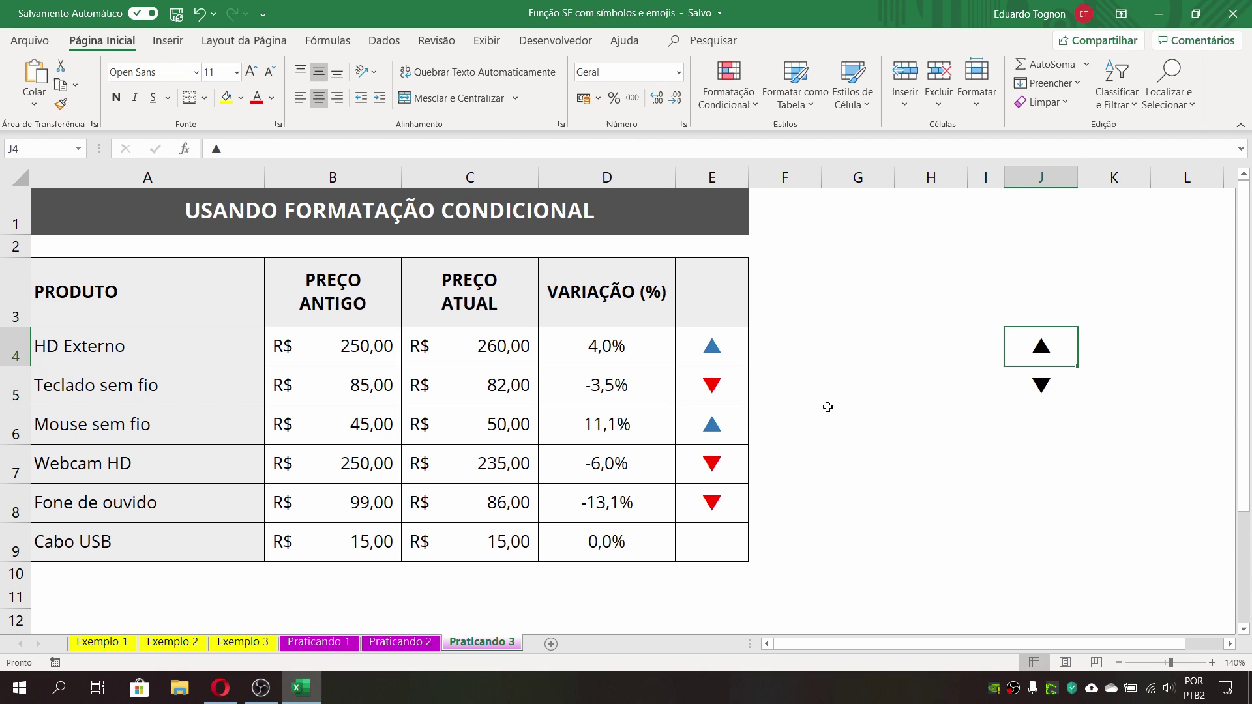
Step: From cell E4, list the conditional formatting rules that exist on this whole worksheet in the rules manager
click(728, 340)
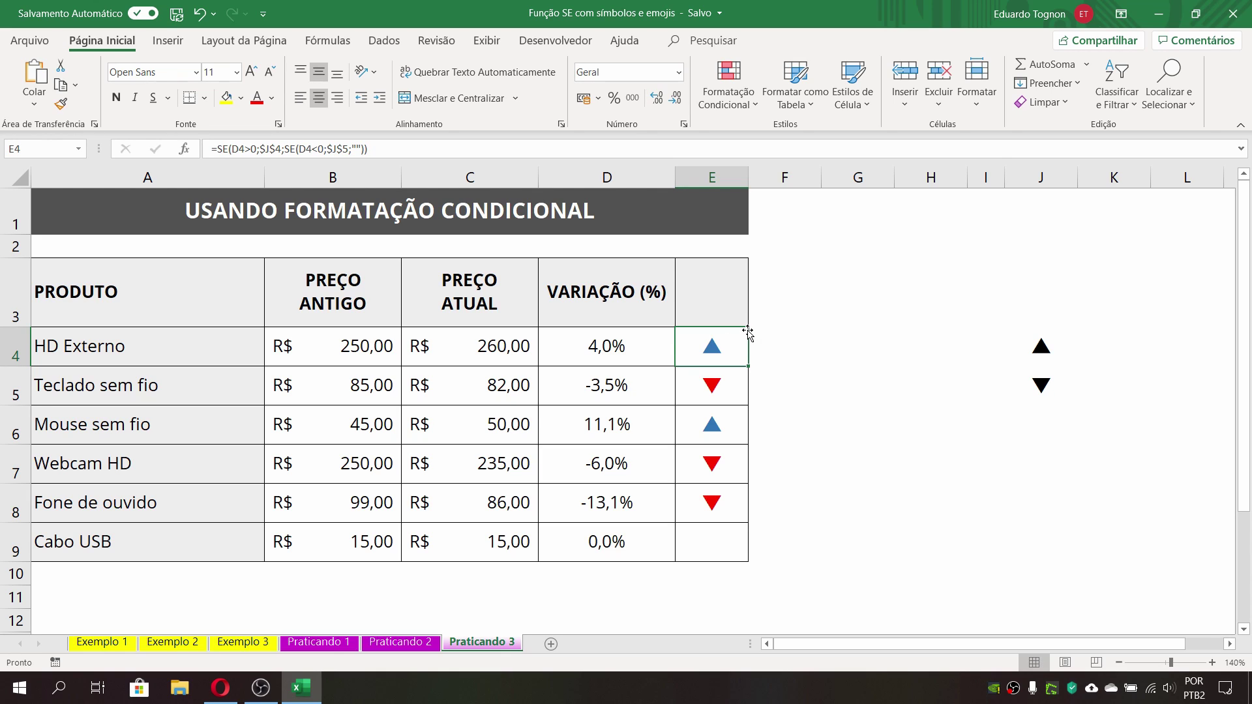
click(730, 91)
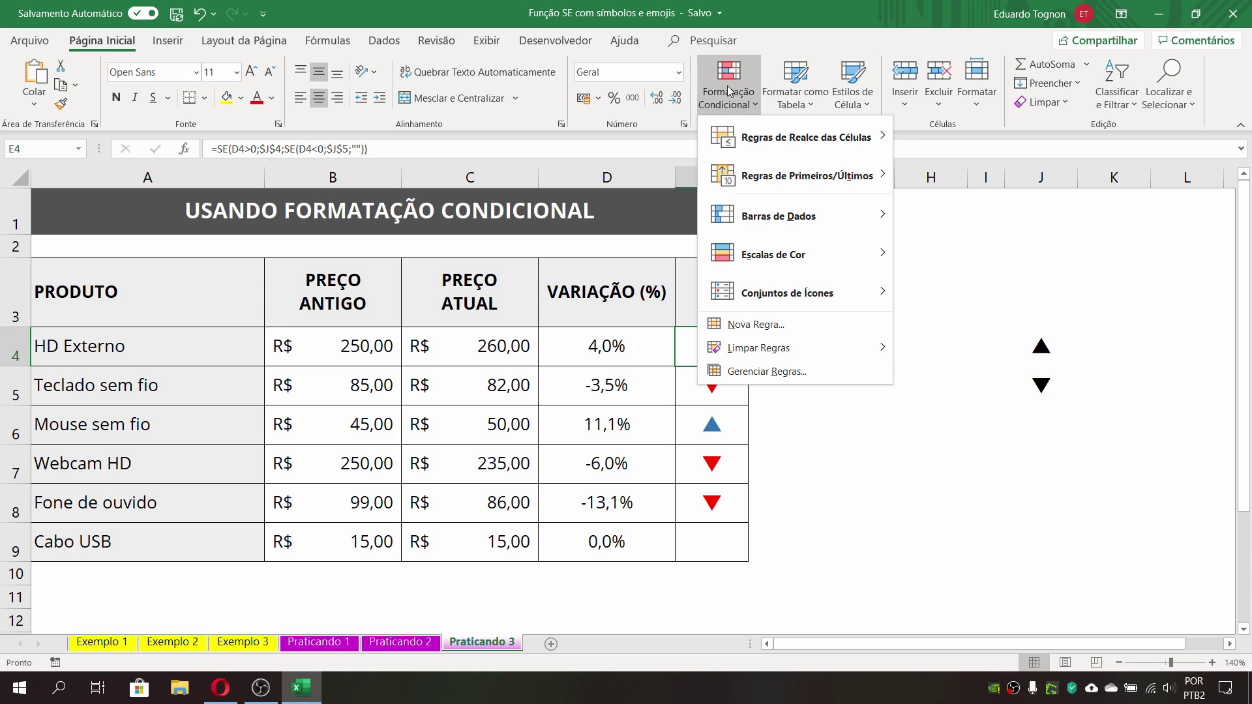
click(780, 371)
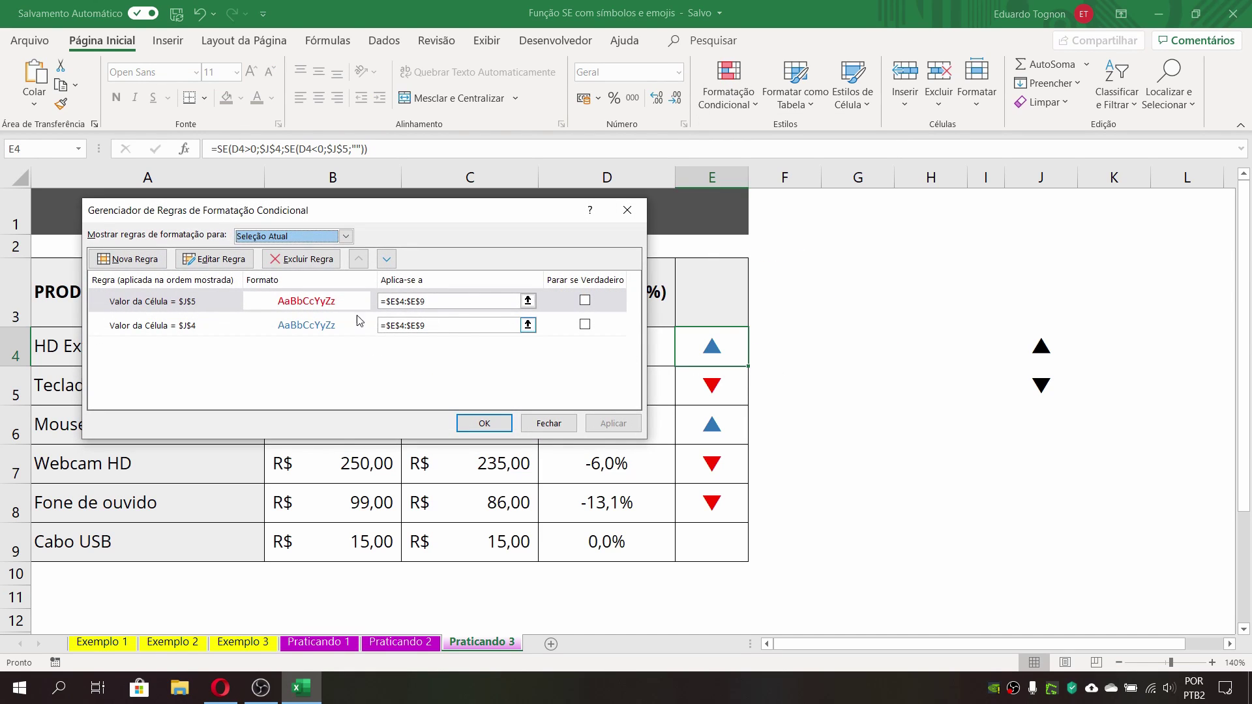
click(260, 239)
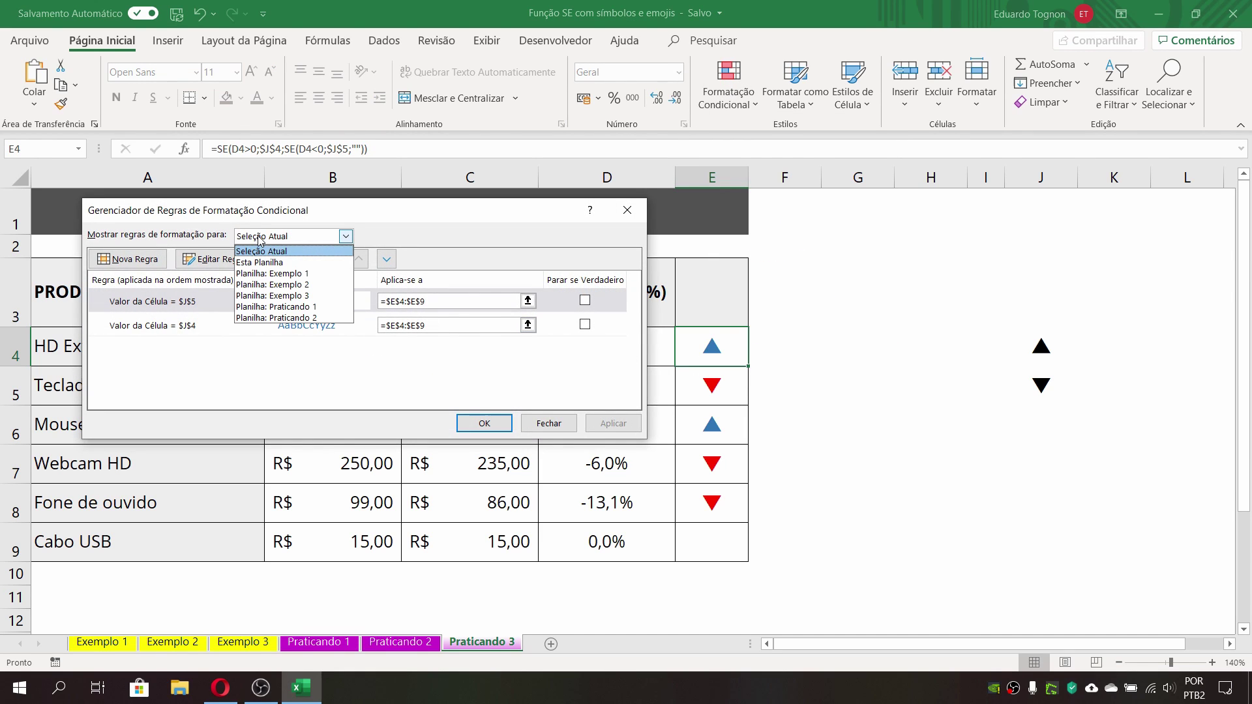
click(259, 238)
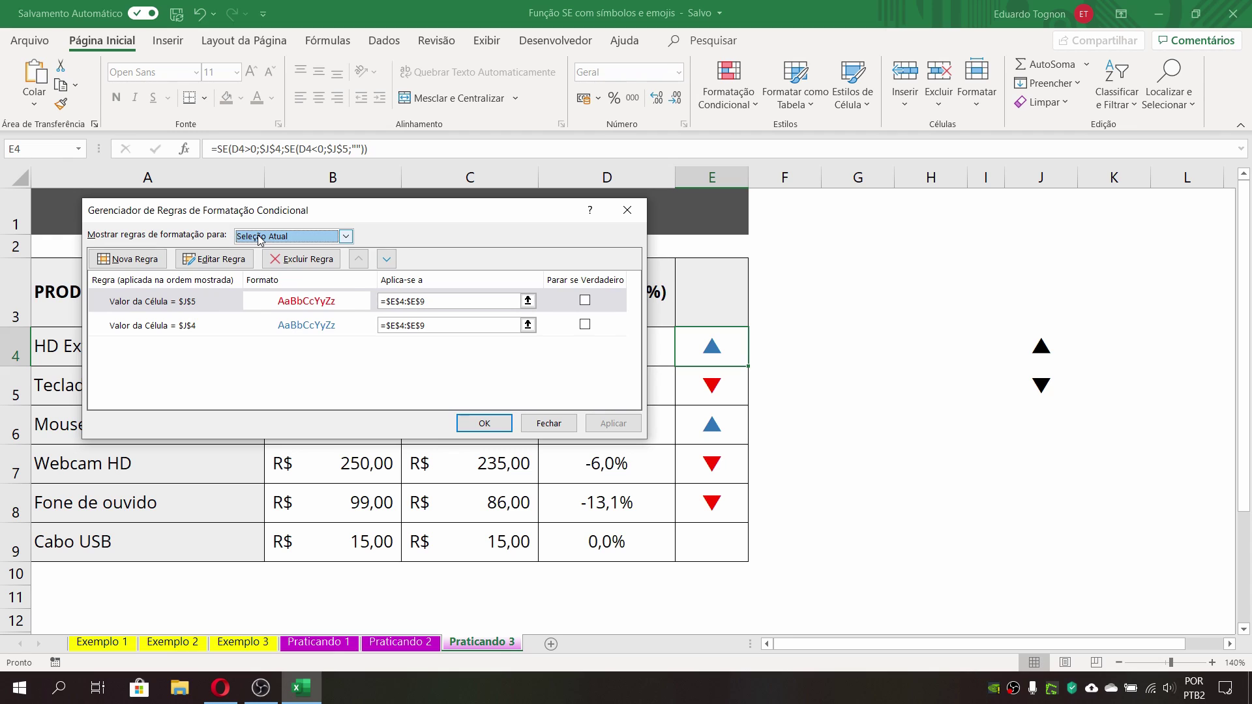
click(260, 239)
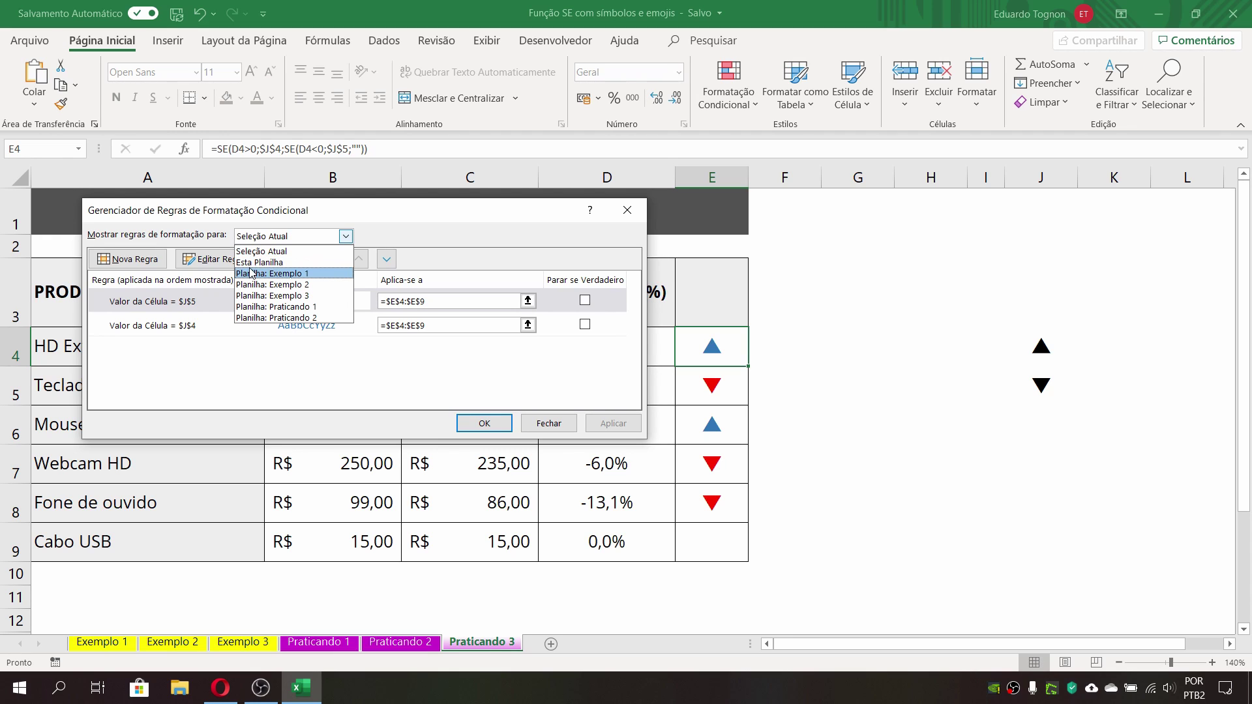
click(259, 262)
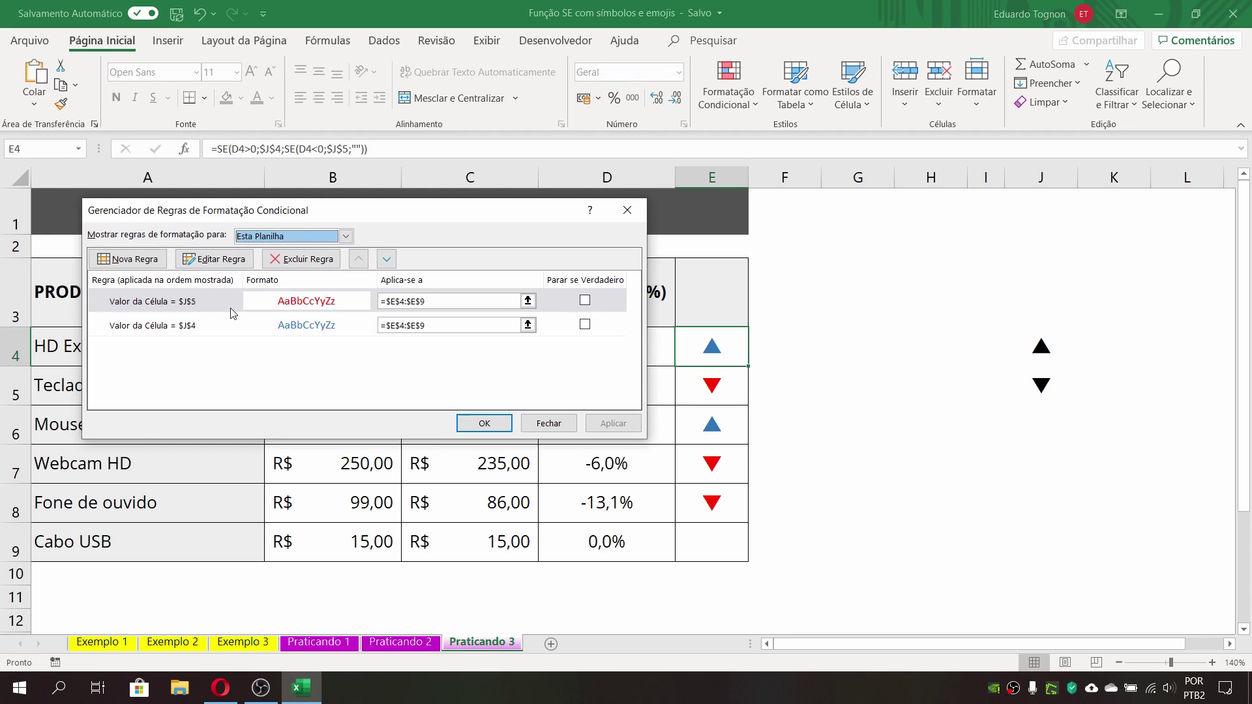
click(269, 236)
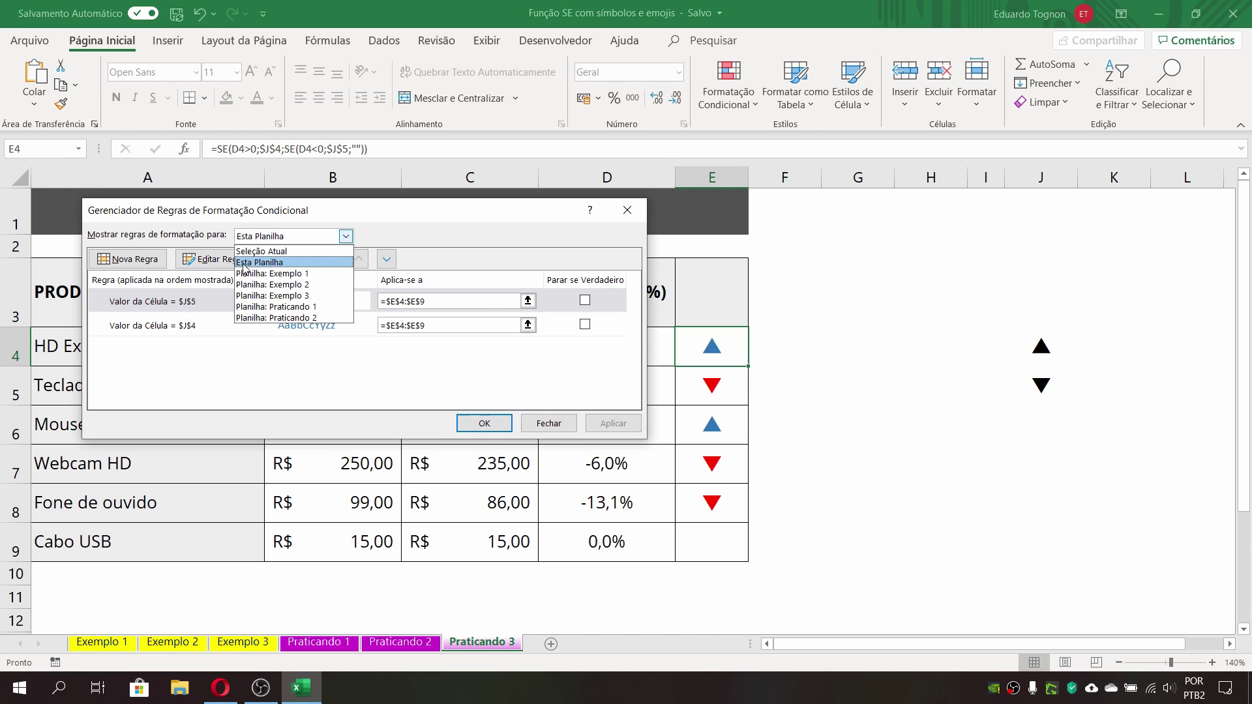
click(248, 262)
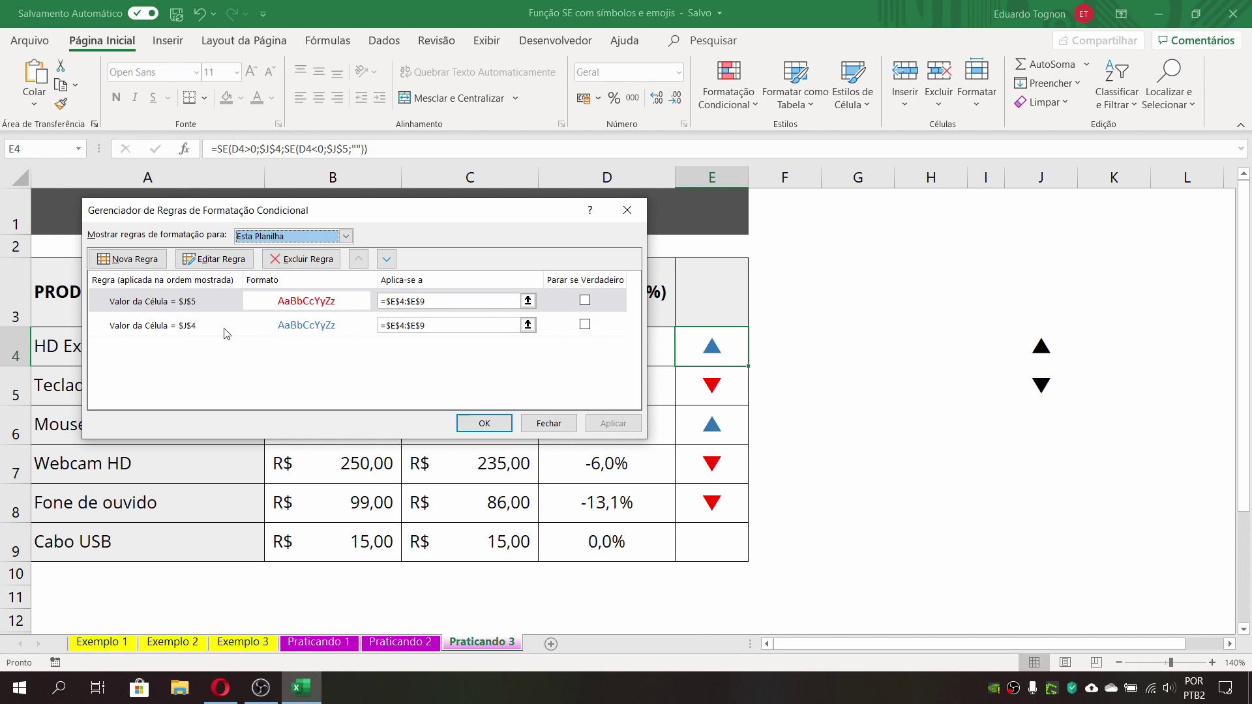
Step: Inspect the definition of the =$J$5 rule and leave the rules manager without changes
double_click(163, 303)
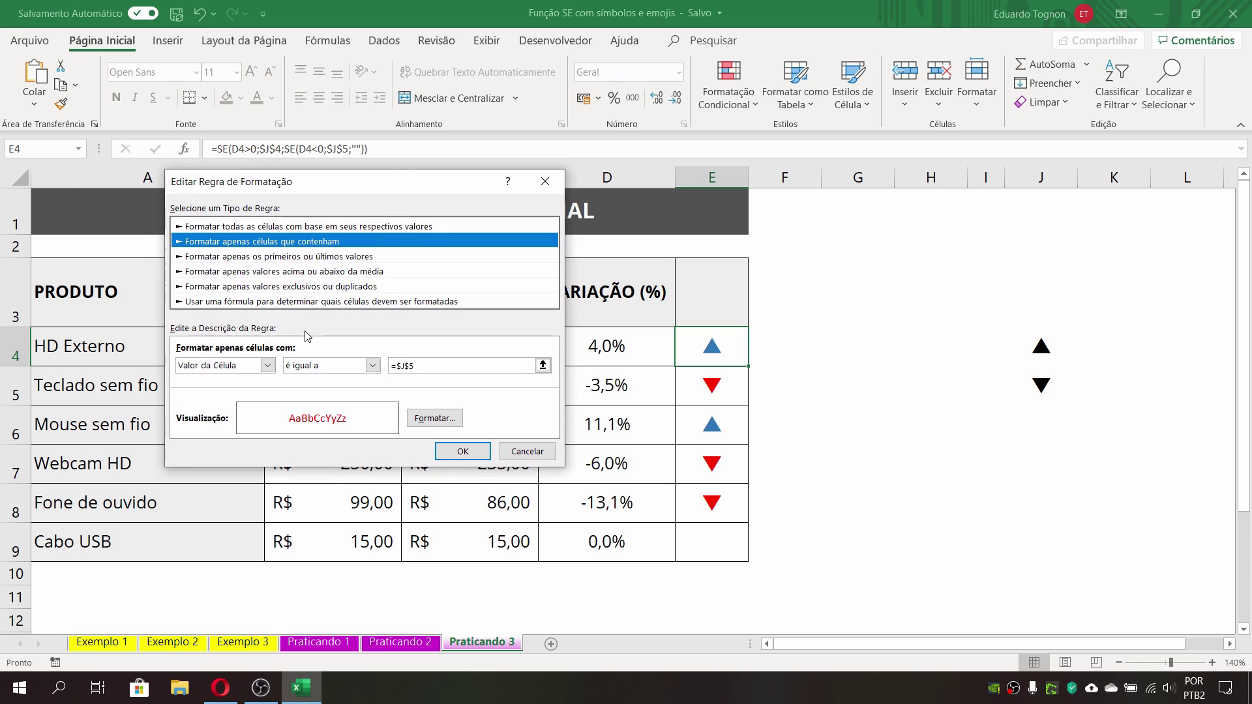
click(530, 454)
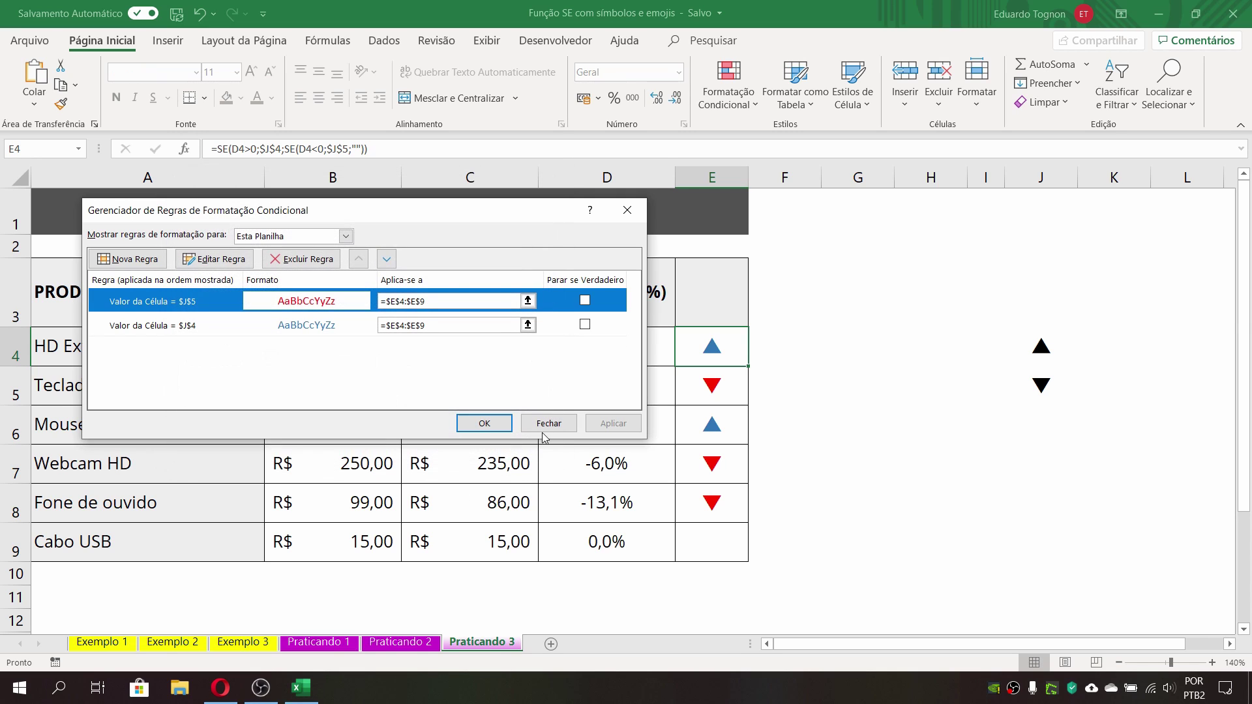
click(547, 429)
click(1043, 579)
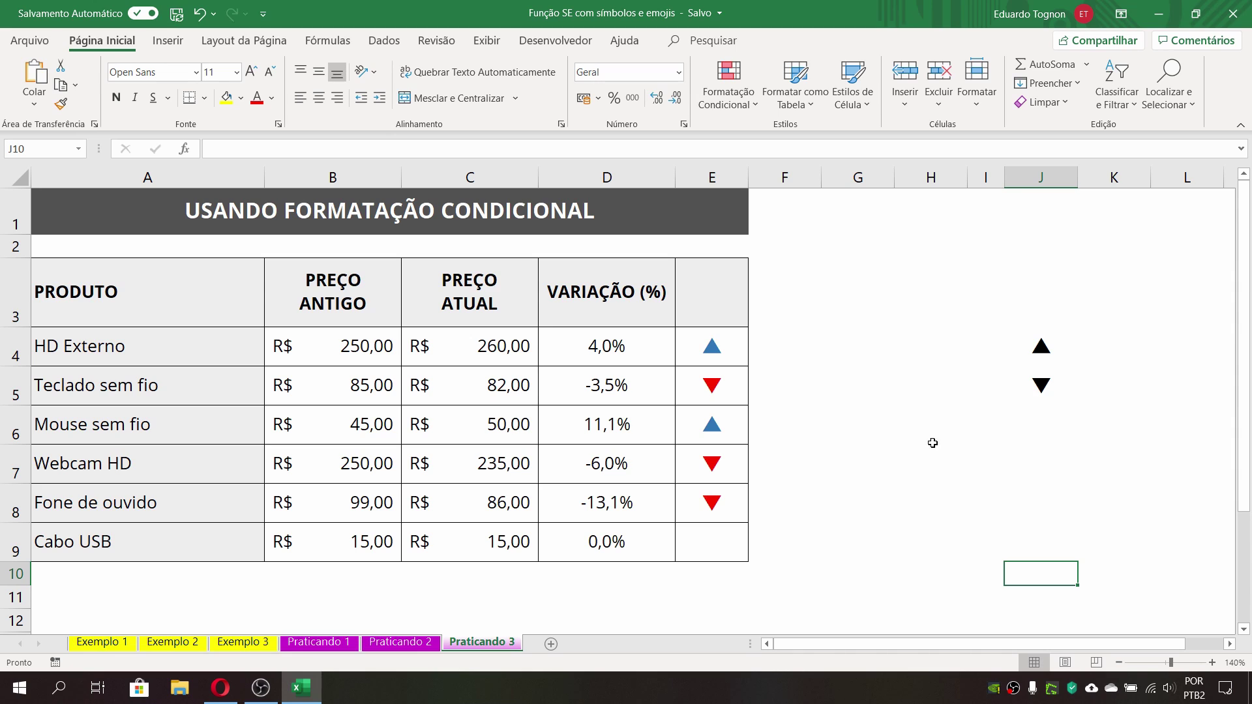
Step: Browse the characters available in the Symbol dialog and leave it without inserting anything
click(168, 42)
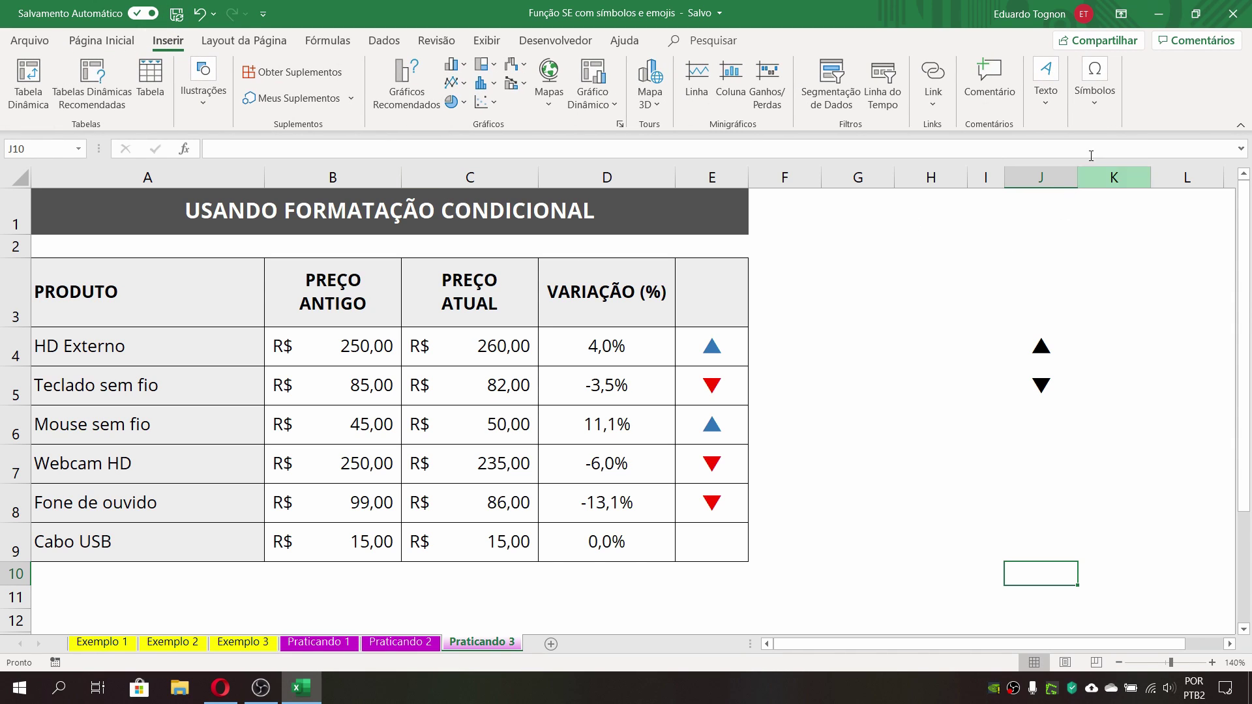
click(1101, 100)
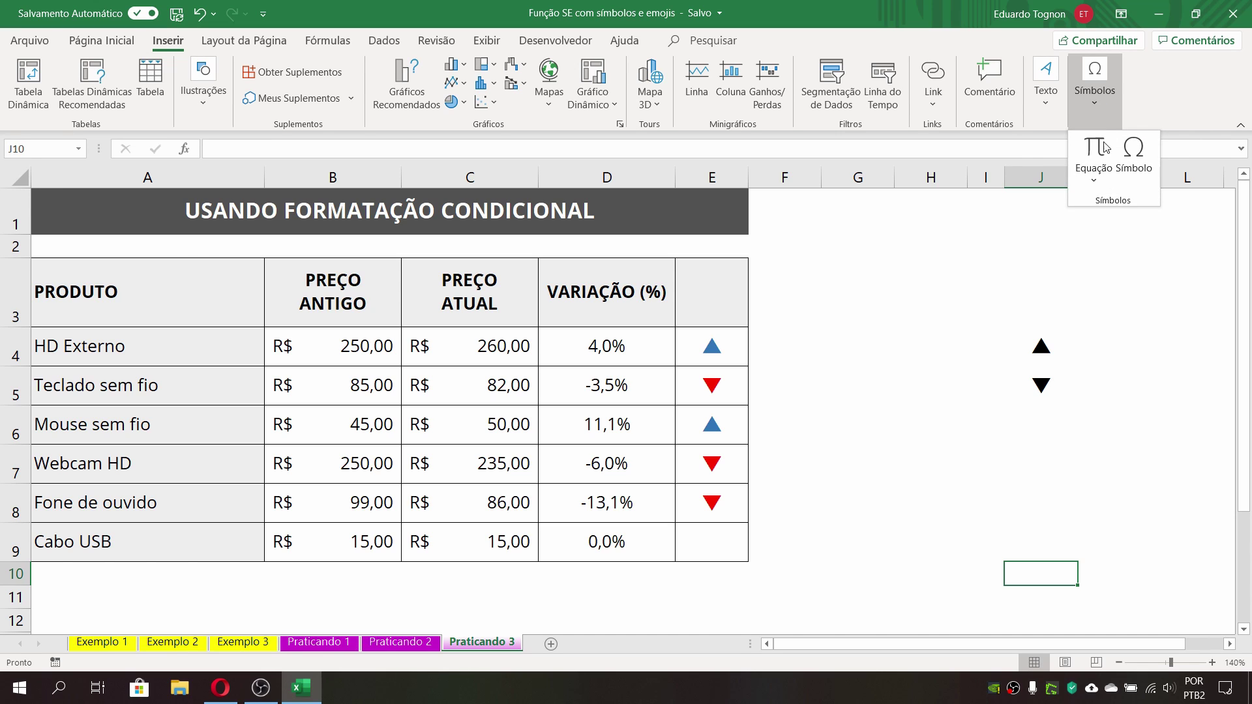
click(1134, 157)
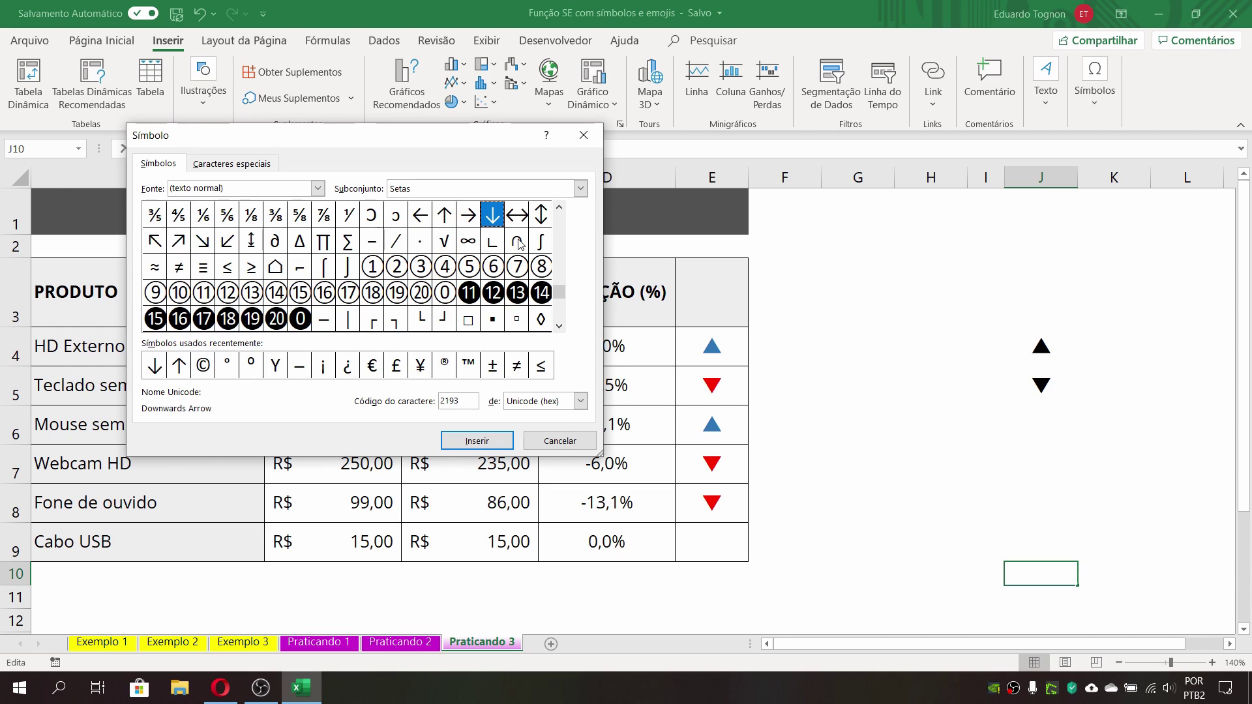
click(561, 226)
click(561, 226)
click(561, 225)
drag(560, 289, 560, 244)
click(561, 325)
click(561, 325)
click(562, 328)
click(562, 328)
click(561, 327)
click(562, 328)
click(561, 256)
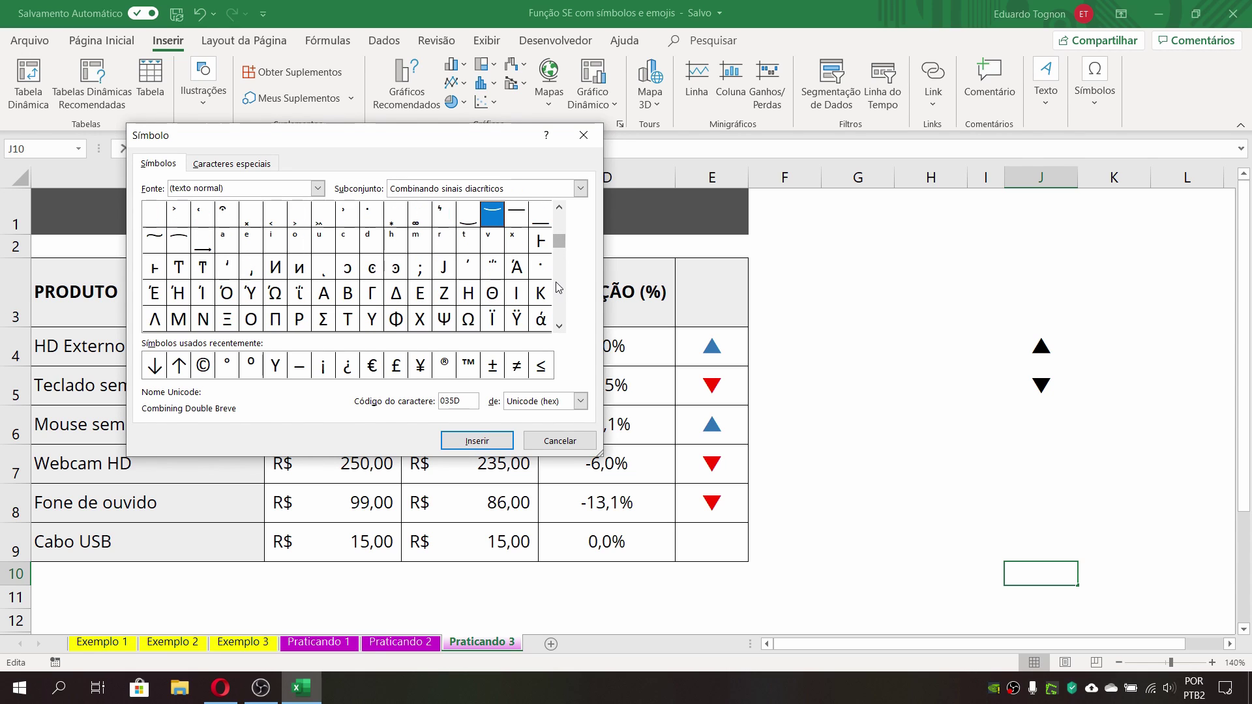
click(560, 441)
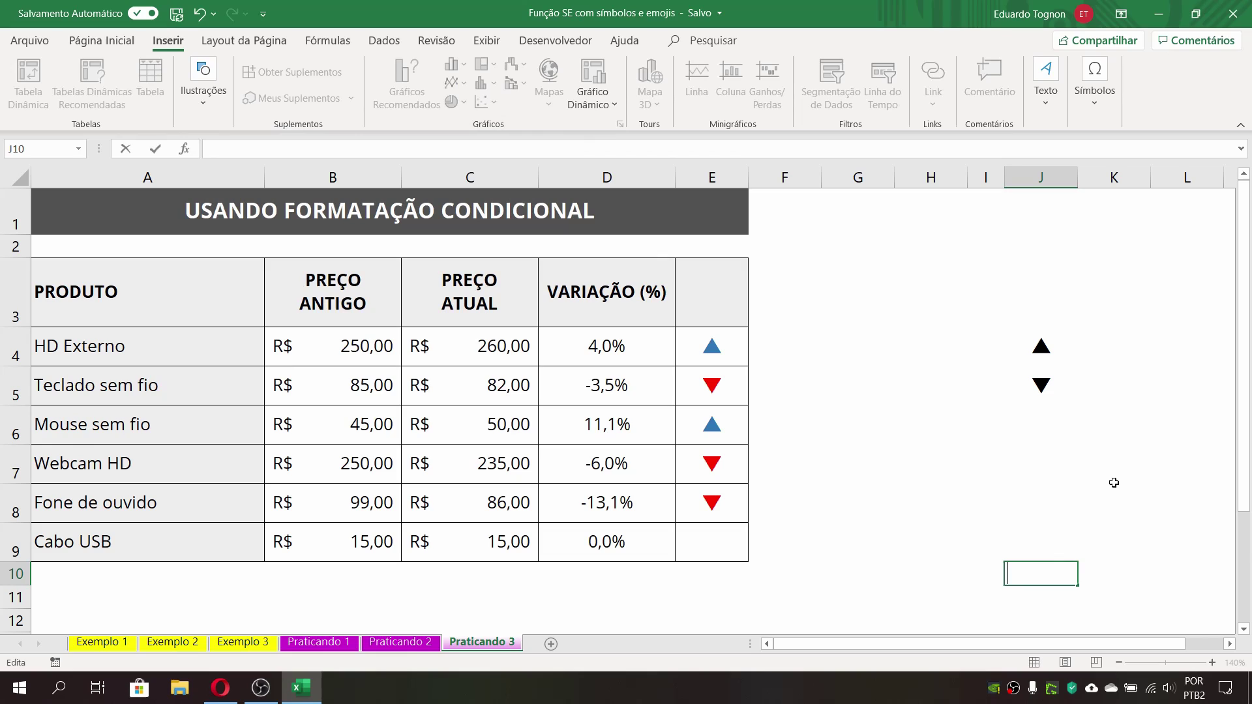
Step: Review the triangles in J4 and J5 and the SE formulas in E4 and E5 that use them
click(1034, 349)
click(1047, 391)
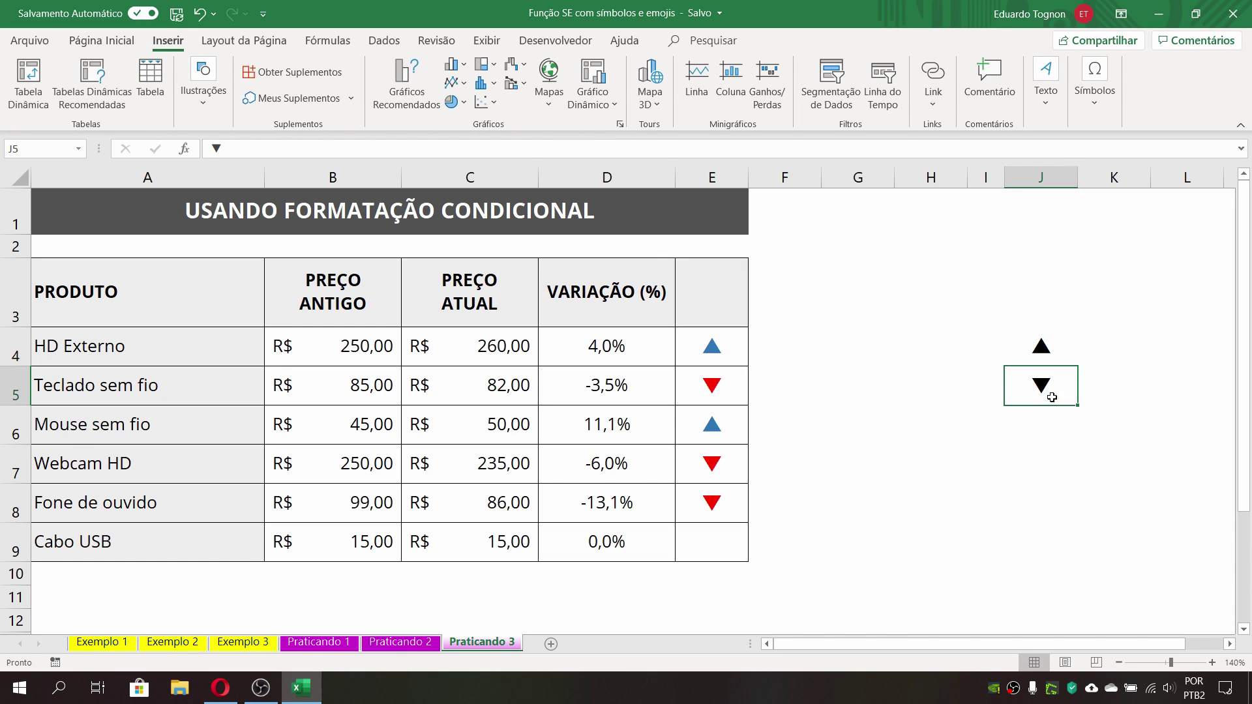
click(1039, 347)
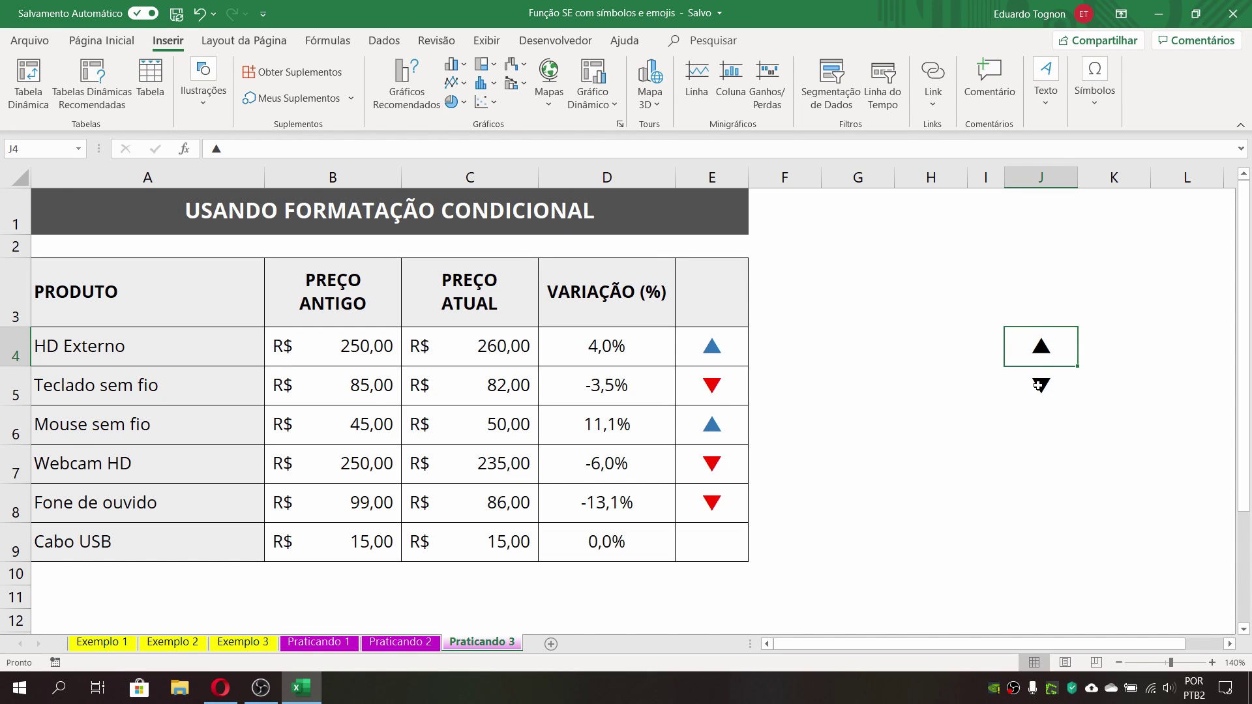
click(720, 352)
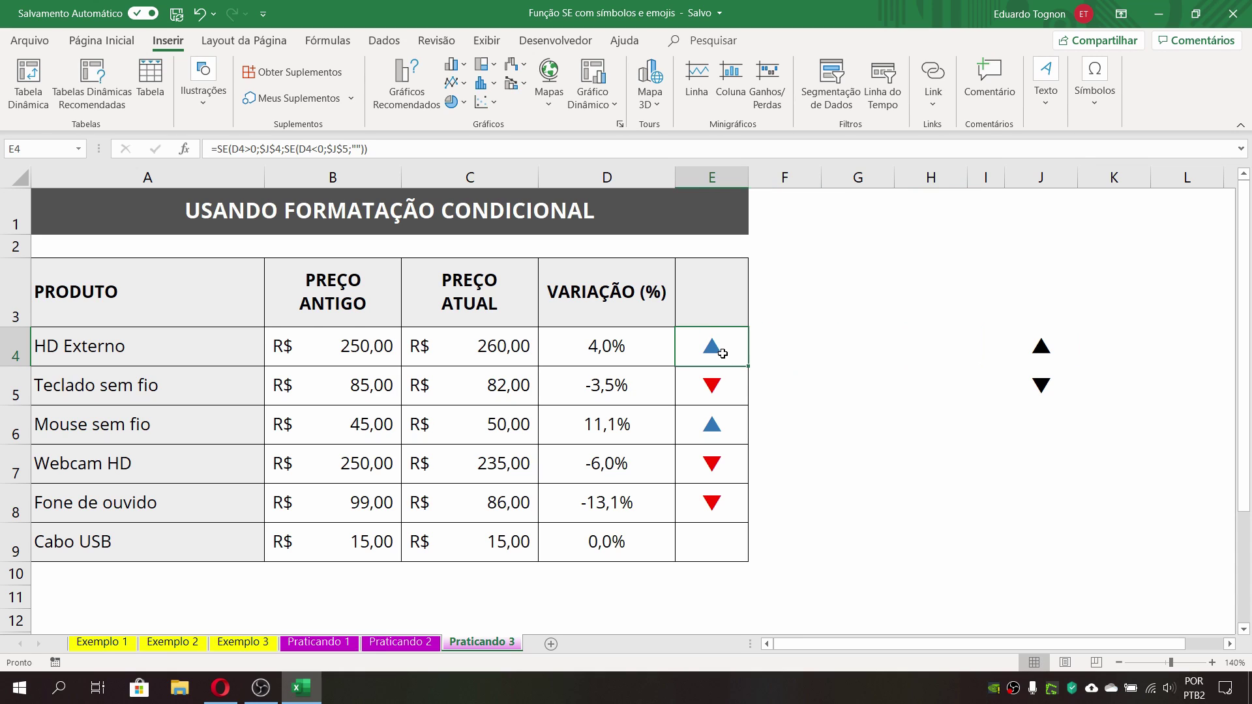
click(734, 396)
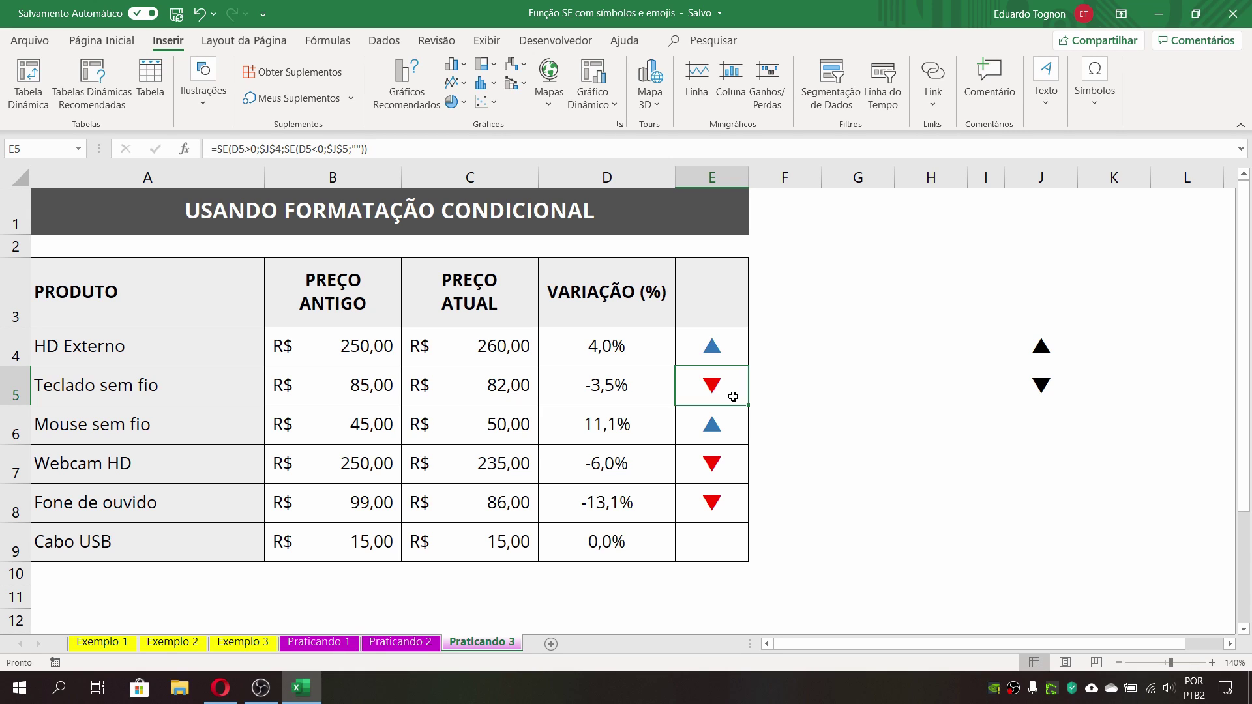
Step: Reduce the variation percentages in D4:D9 to zero decimal places
click(102, 40)
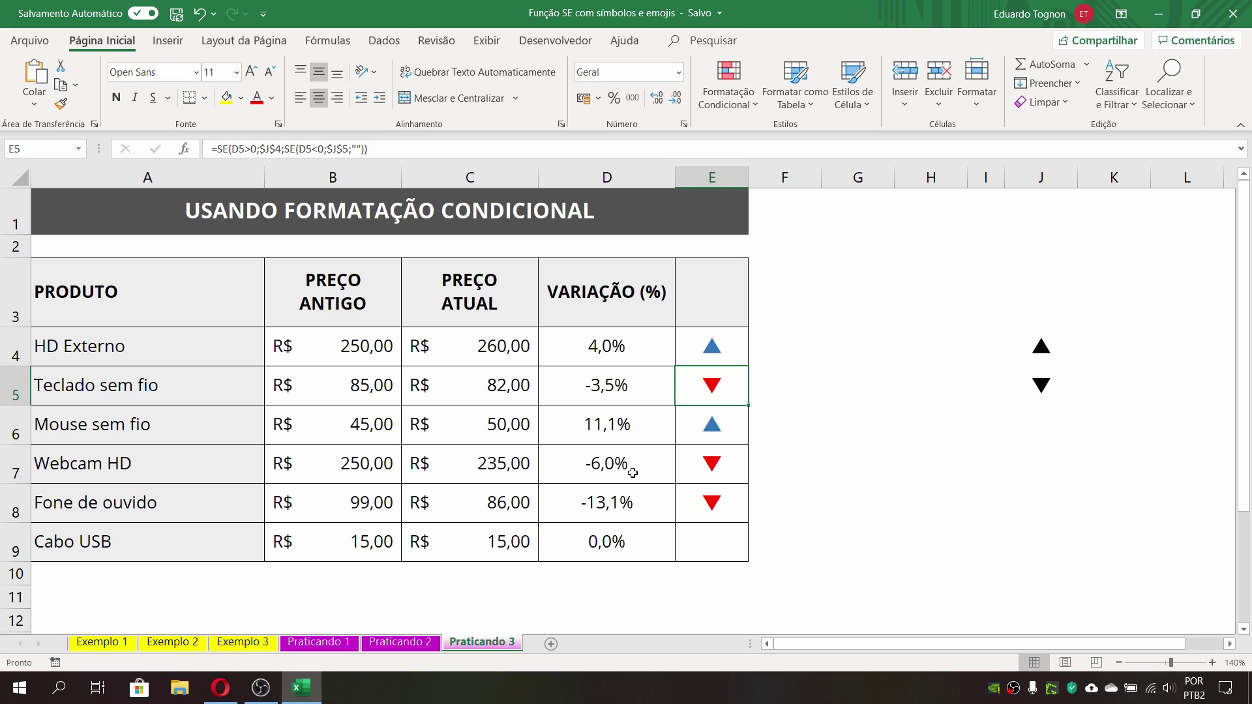
click(757, 478)
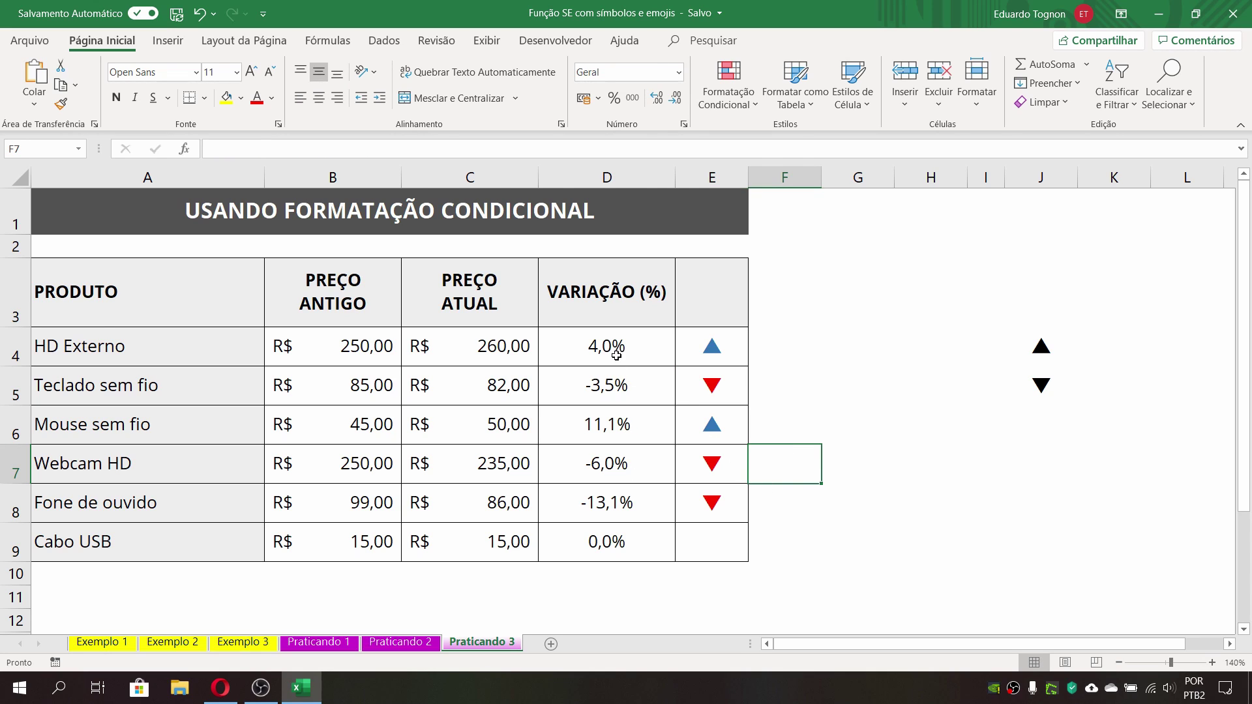
drag(616, 356, 648, 543)
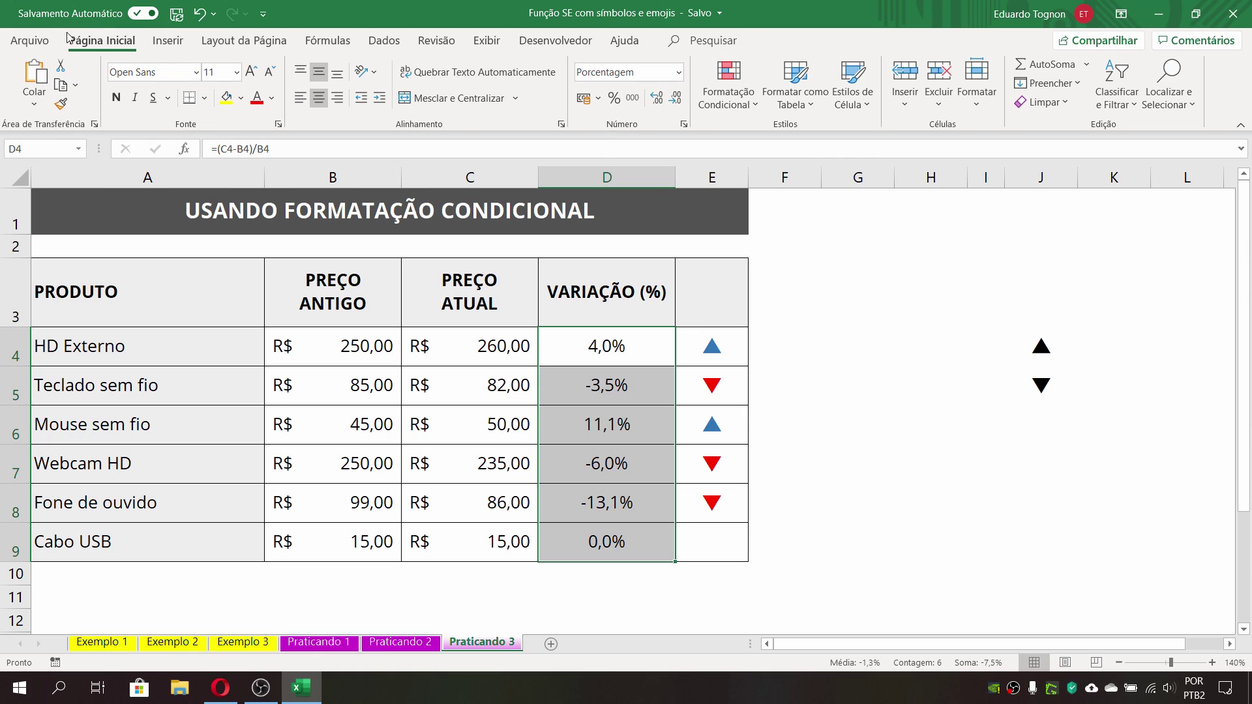
click(678, 102)
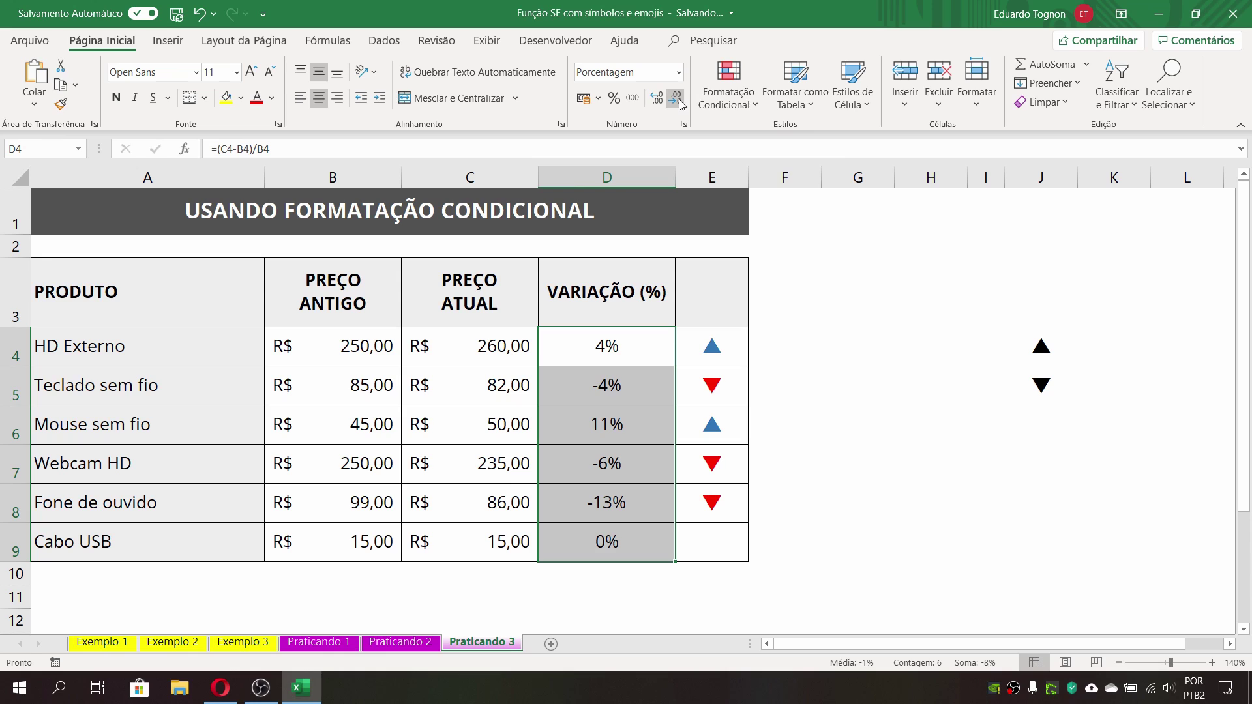
click(631, 410)
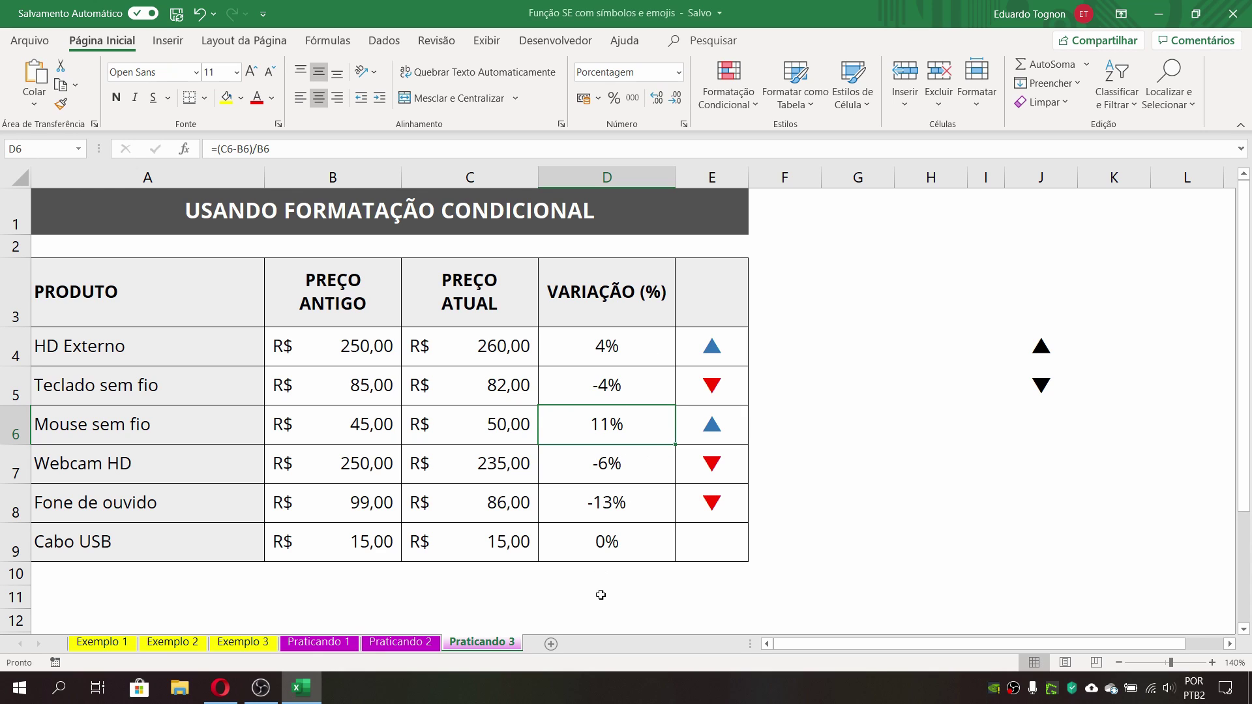
click(498, 550)
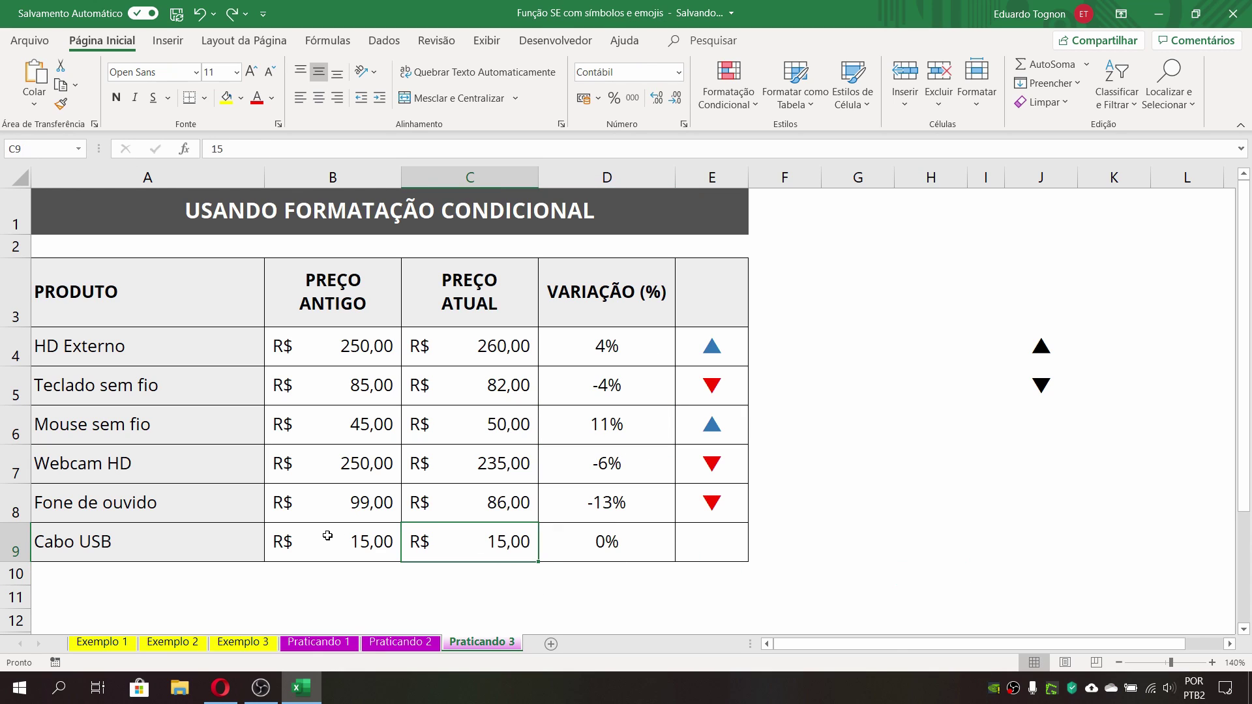
Step: Change the current price of Cabo USB in C9 to 15,01
click(307, 540)
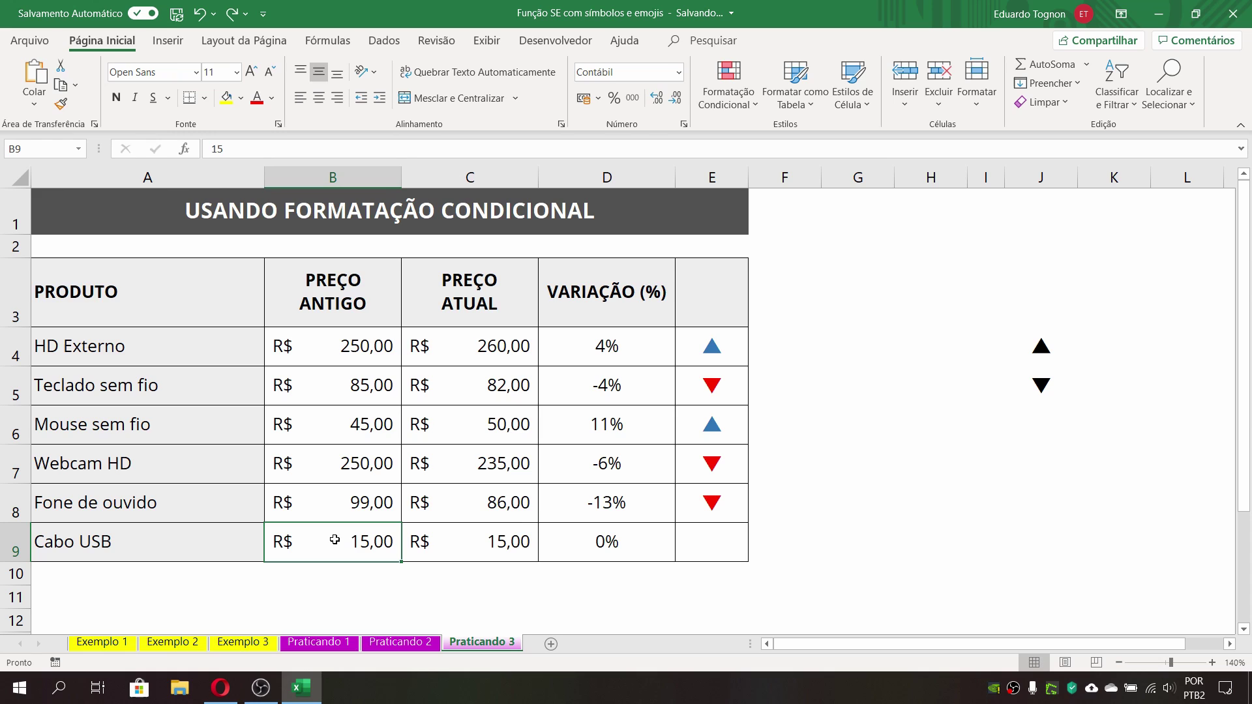
click(486, 555)
text(1)
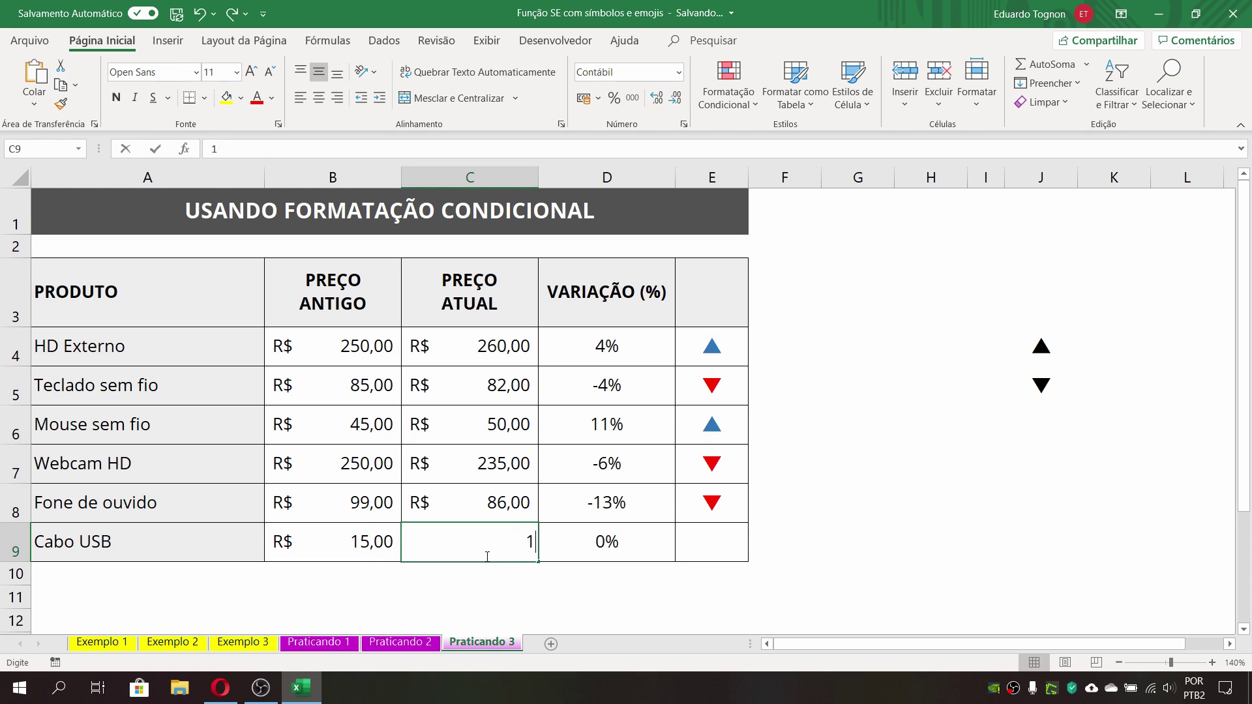
text(5,01)
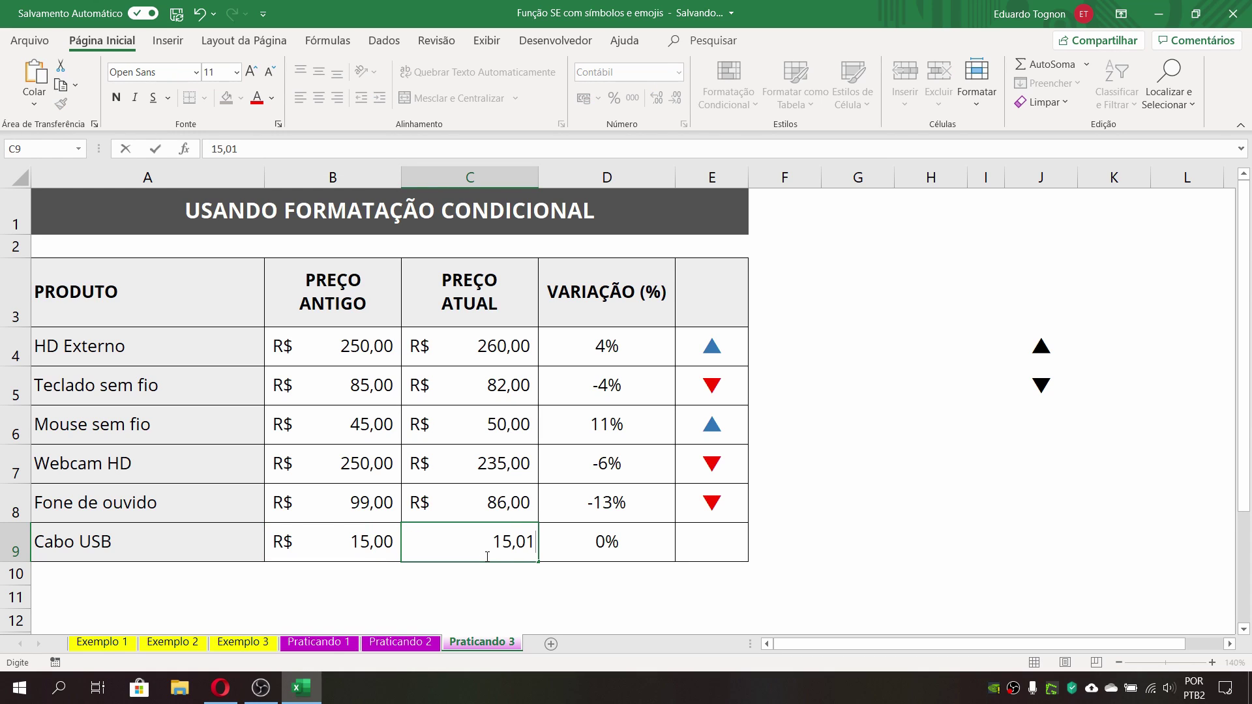
key(Return)
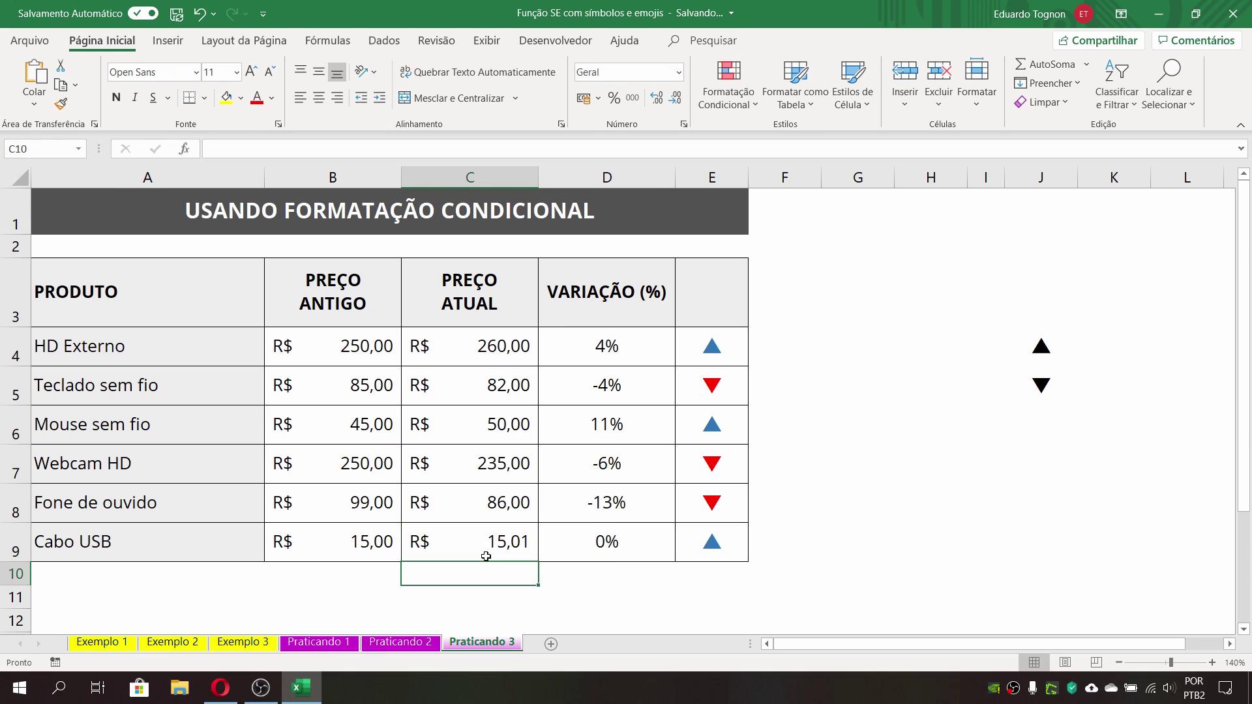
Step: Compare the Cabo USB prices with the variation formula in D9 and the SE formula in E9
click(396, 528)
click(487, 560)
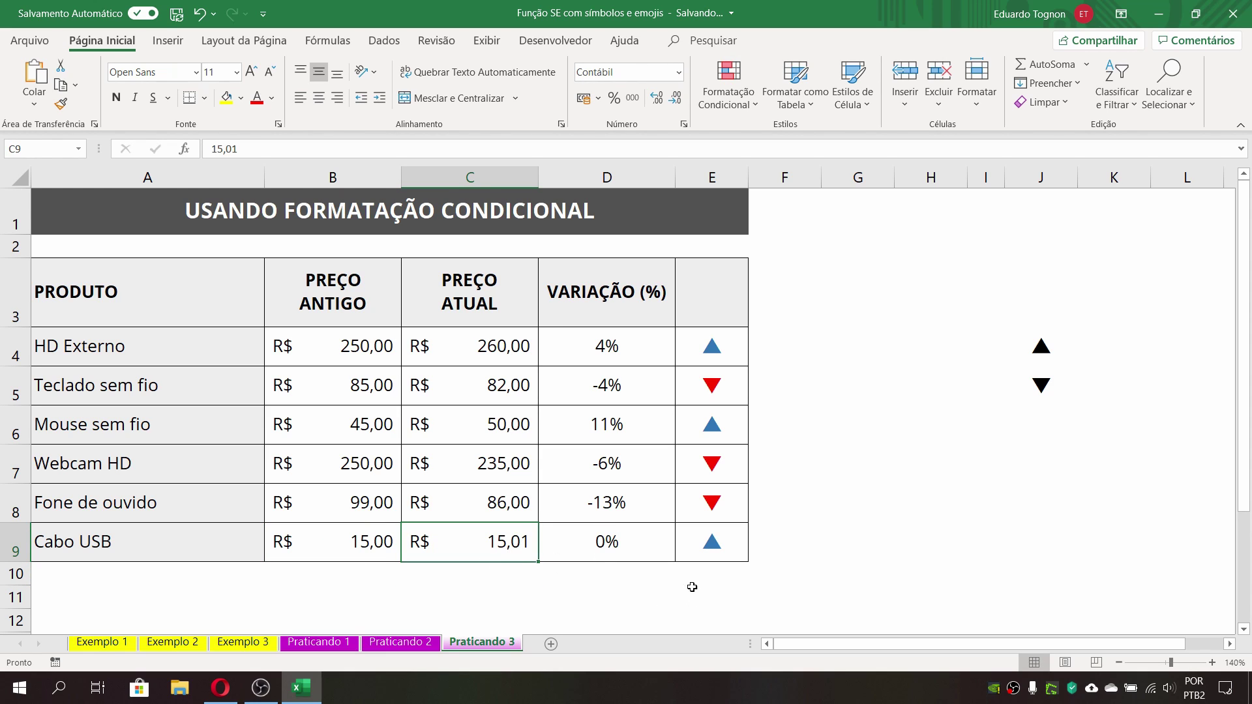
click(595, 547)
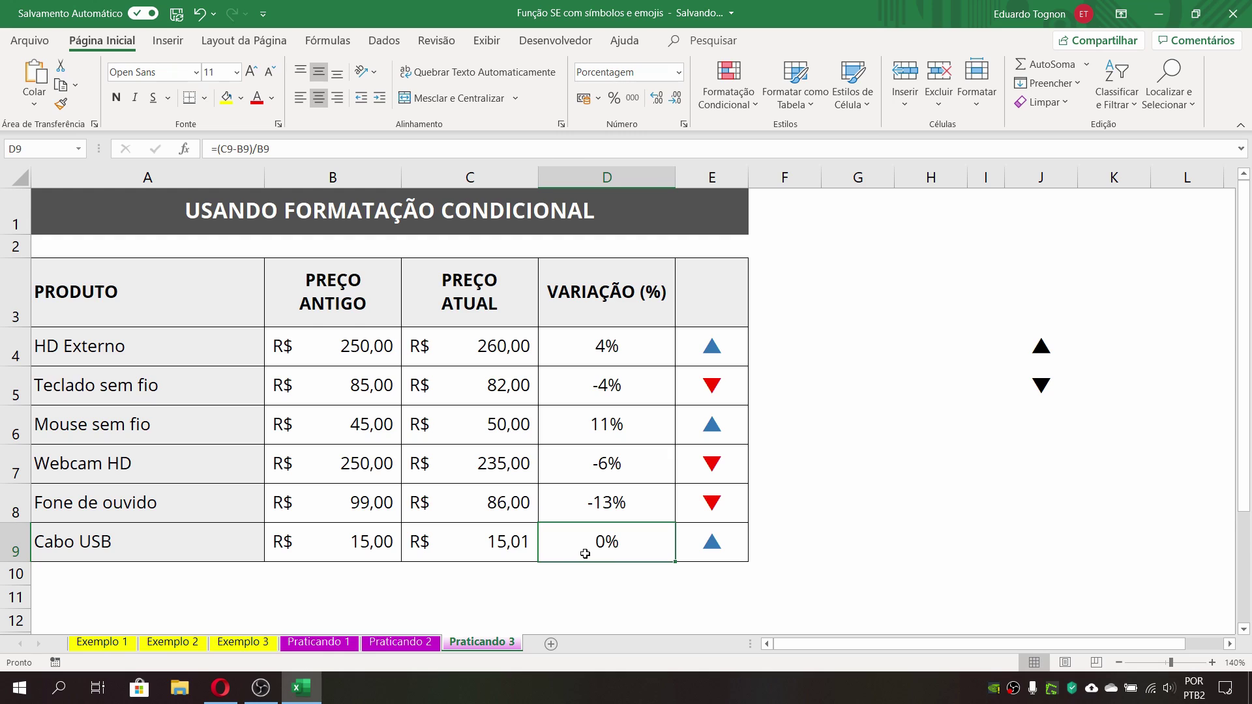
click(722, 543)
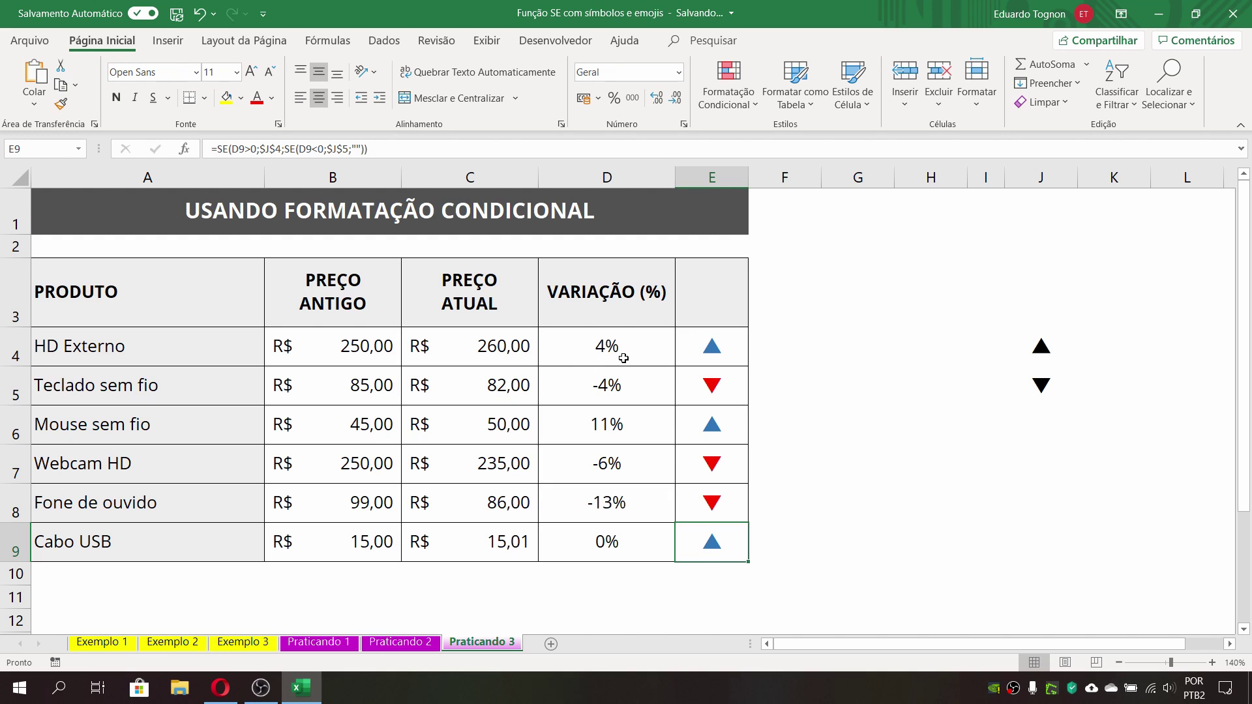
click(667, 550)
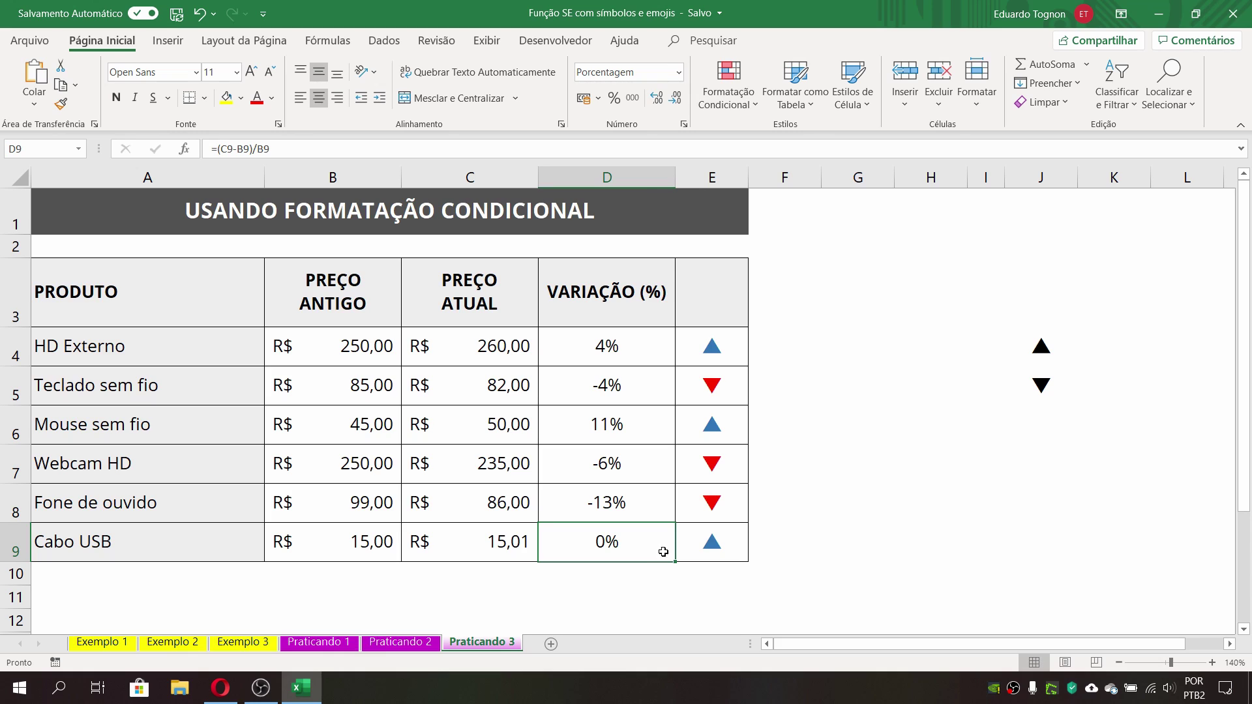
click(696, 542)
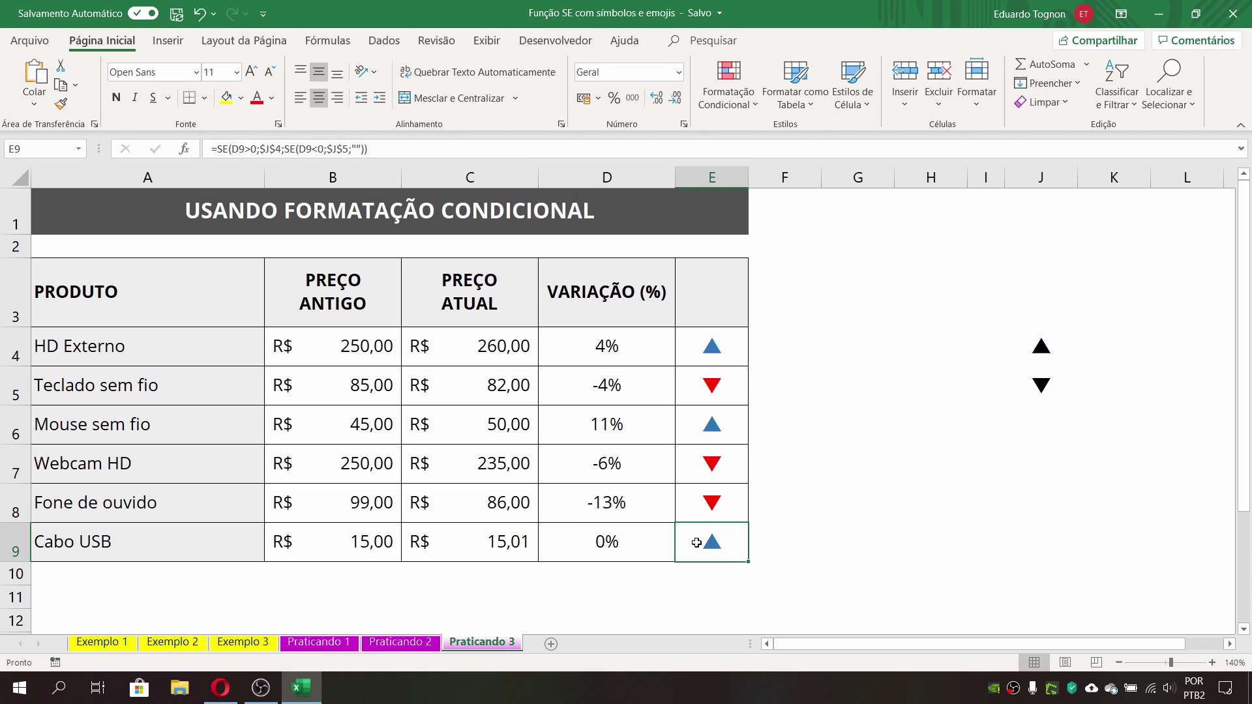
click(627, 526)
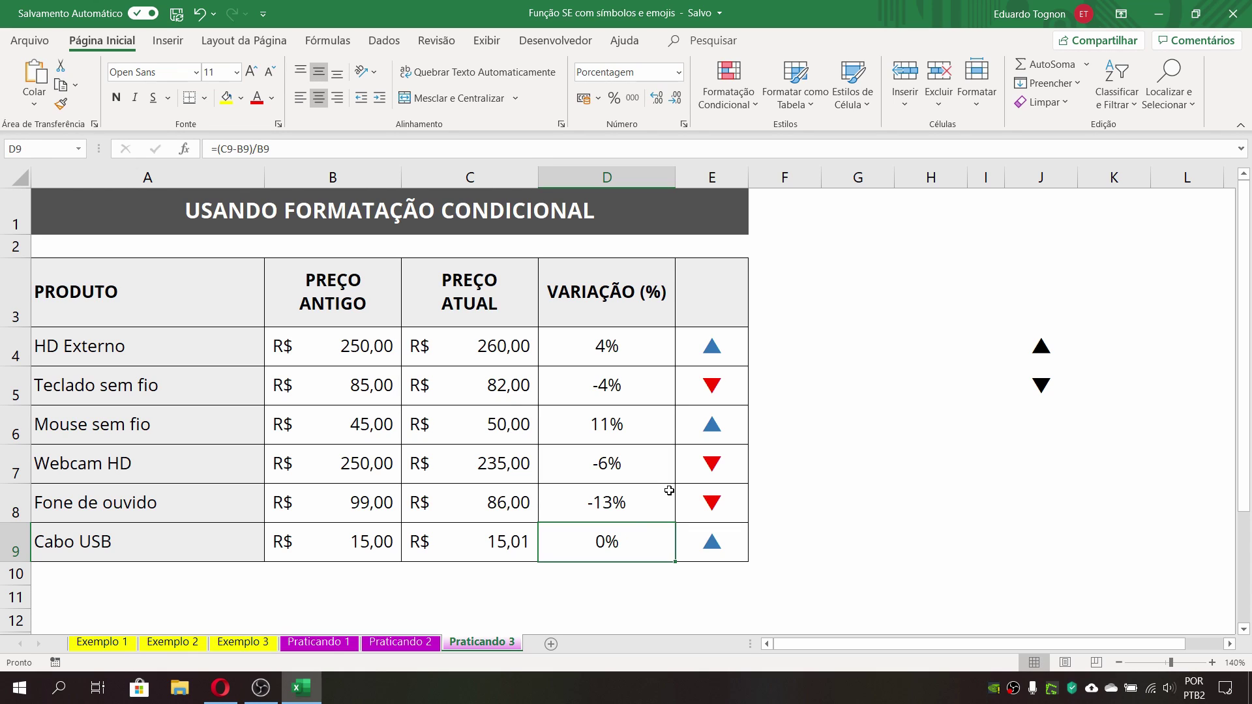
Step: Show the variation percentages in D4:D9 with one decimal place and check the Cabo USB triangle in E9
drag(634, 351, 649, 551)
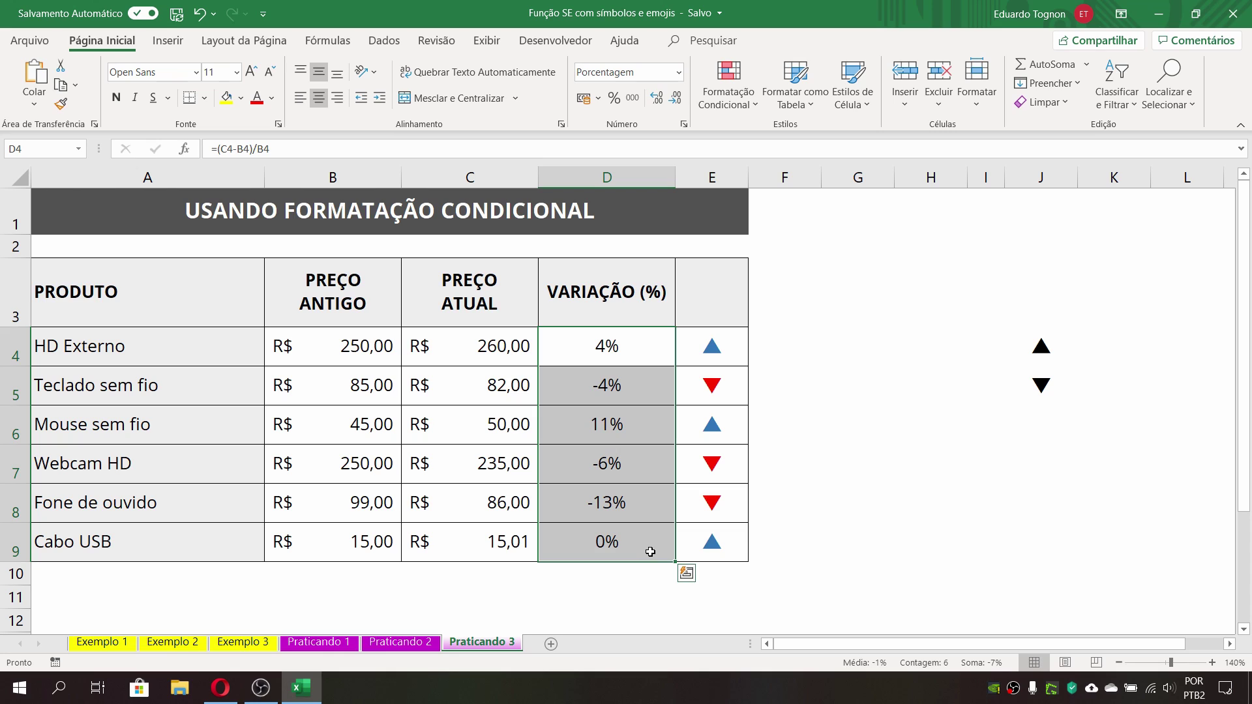
click(656, 98)
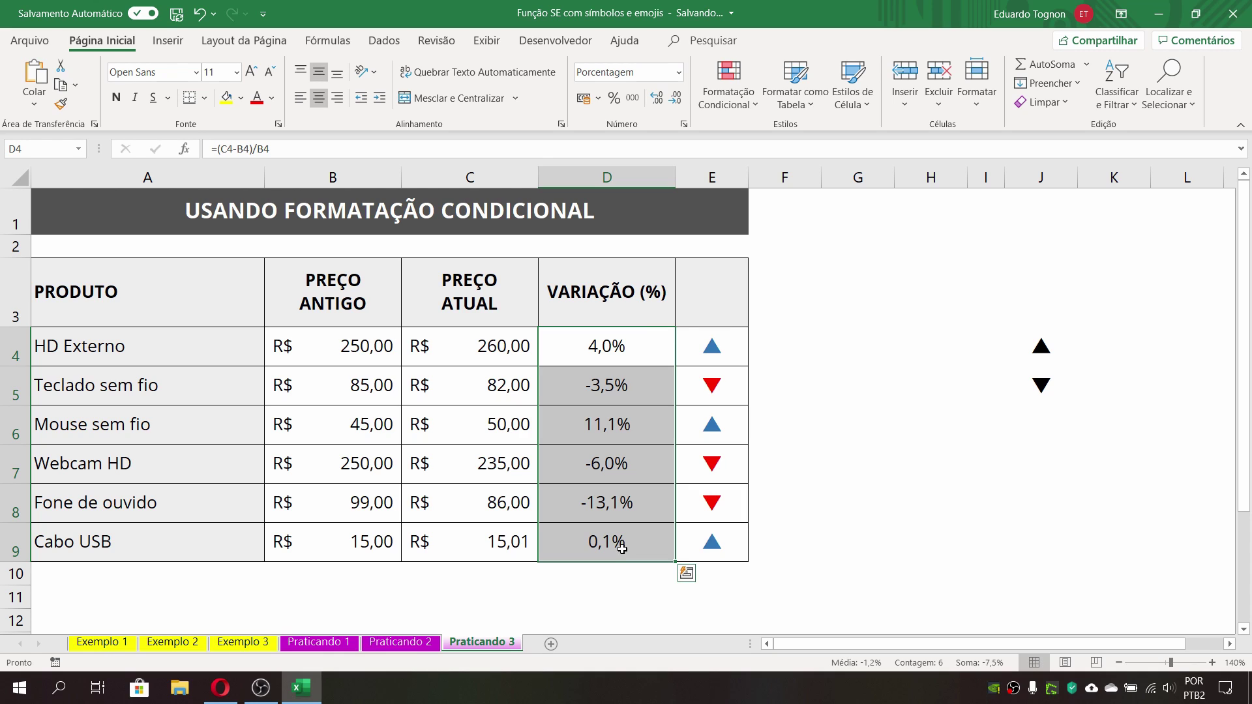
click(721, 548)
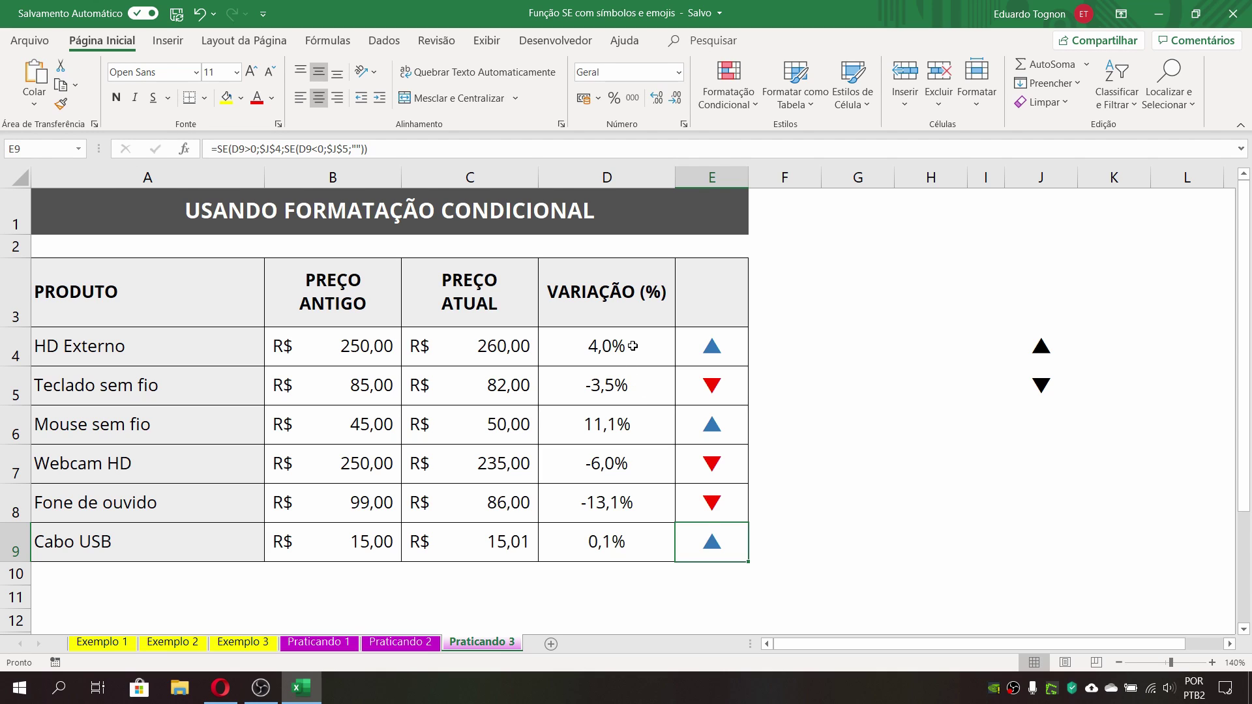
Step: Increase the variation percentages in D4:D9 to five decimal places
drag(632, 347, 615, 542)
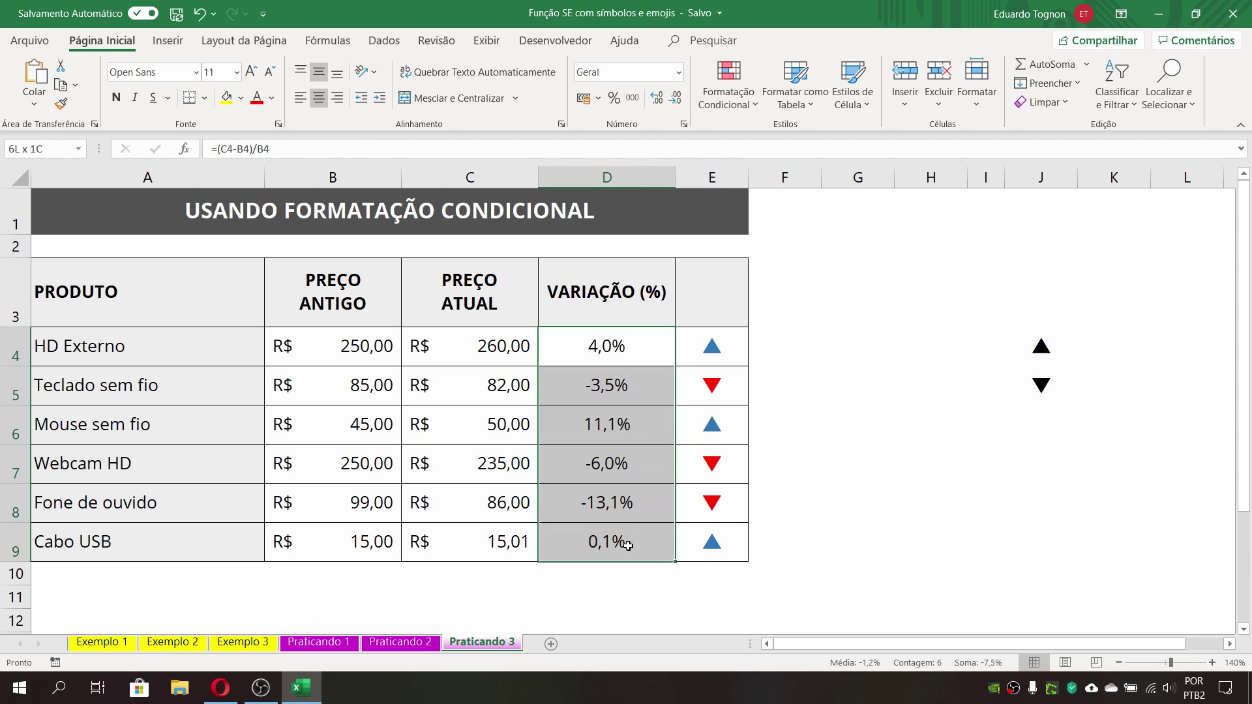
click(656, 98)
click(656, 98)
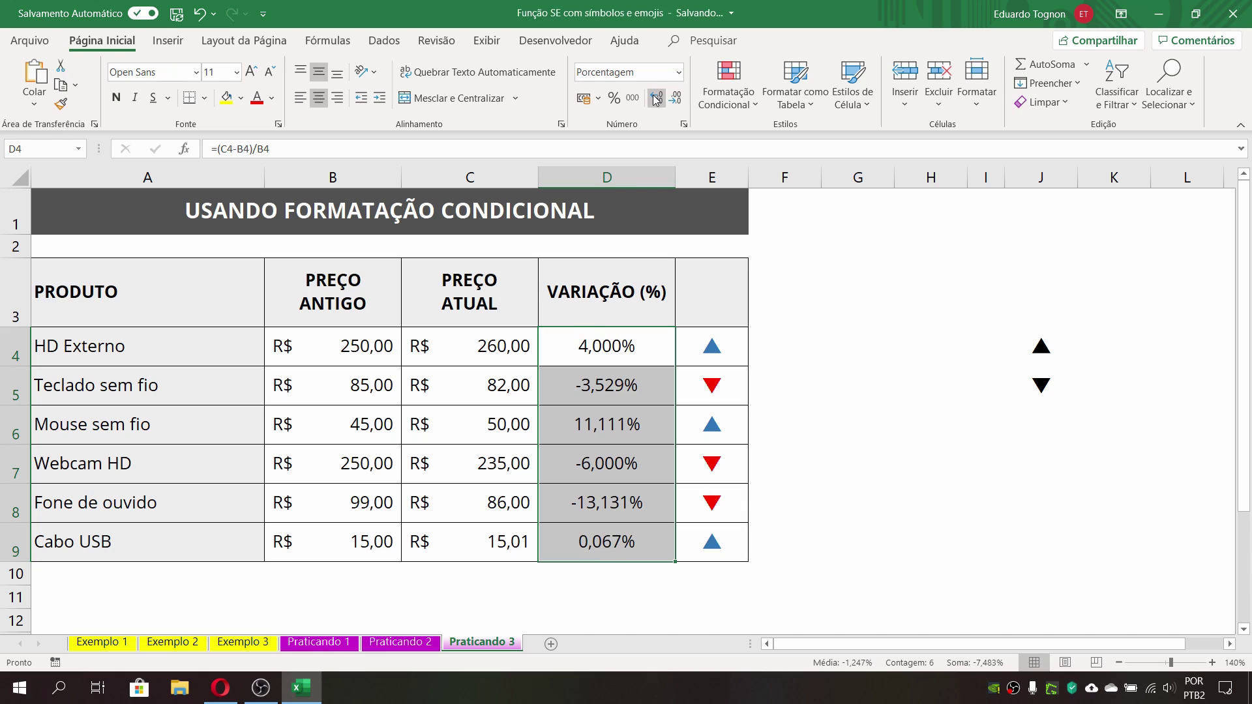
click(656, 98)
click(657, 98)
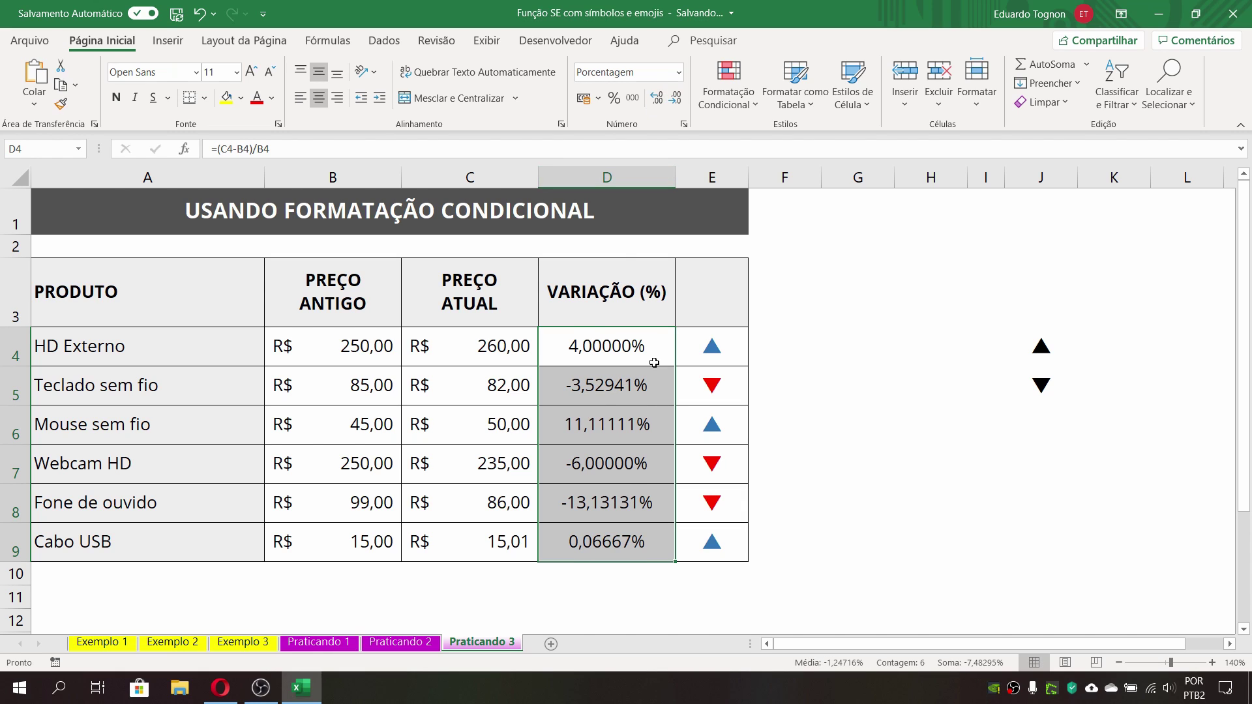
click(615, 392)
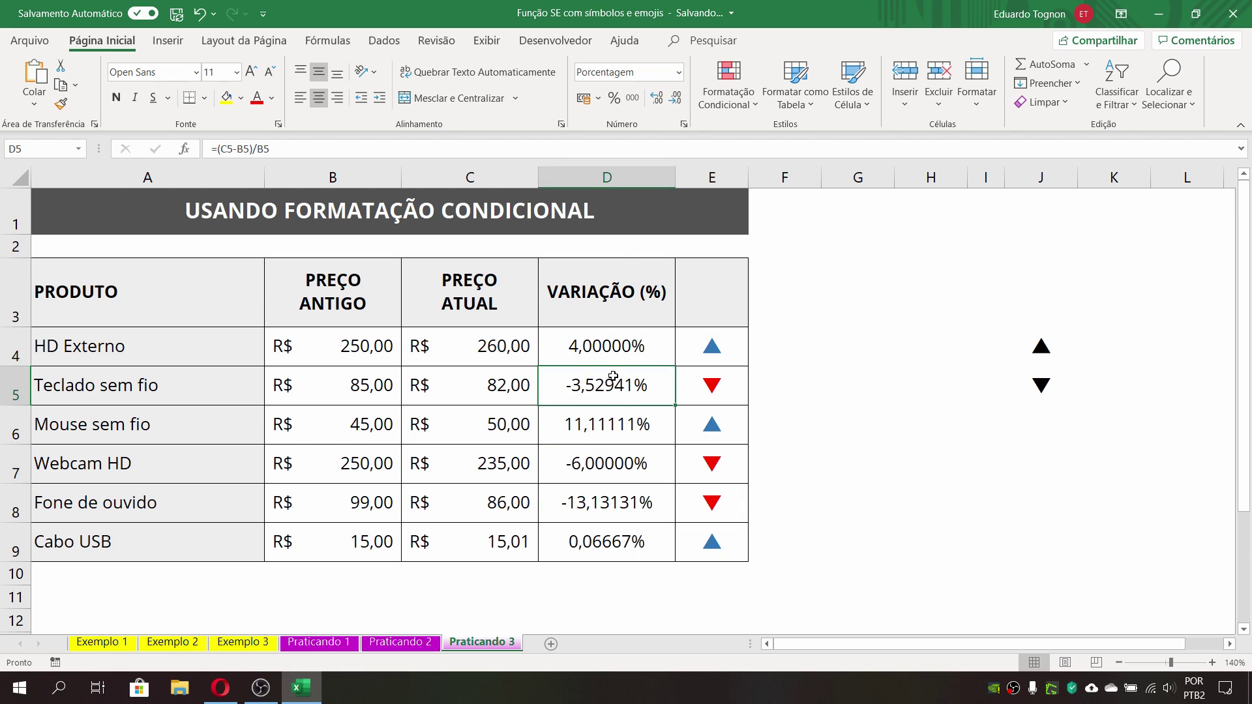